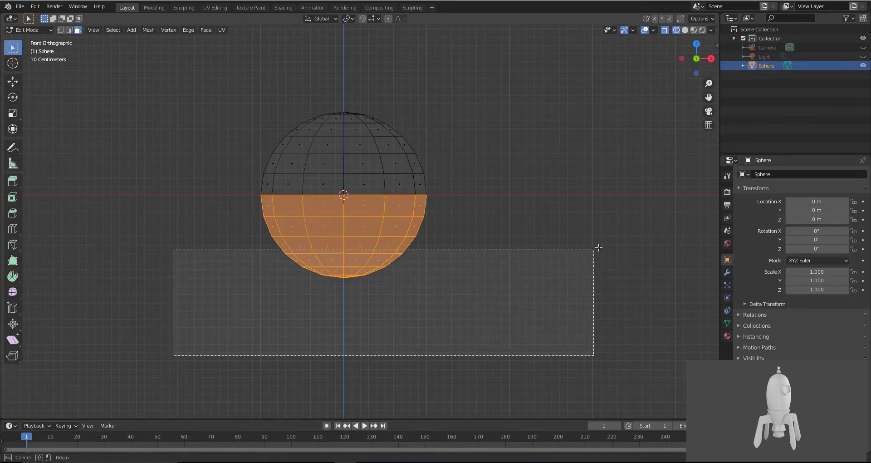
Step: Delete the selected faces of the sphere's lower half, leaving an open dome
key("x")
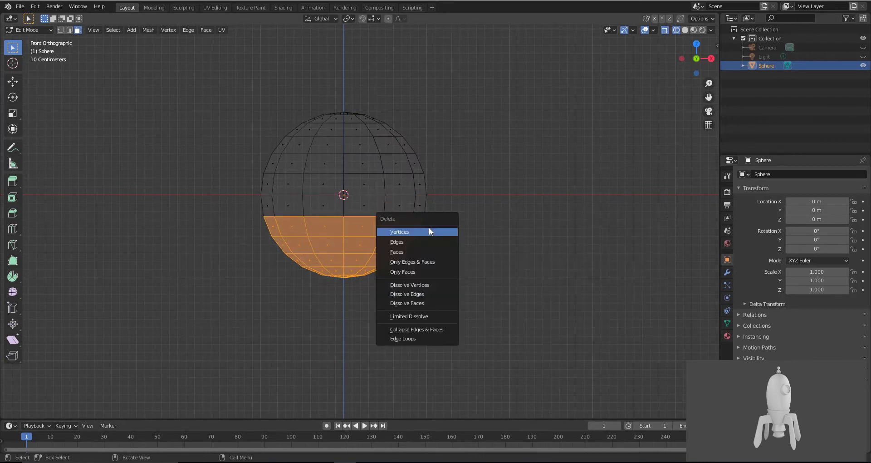
left_click(418, 251)
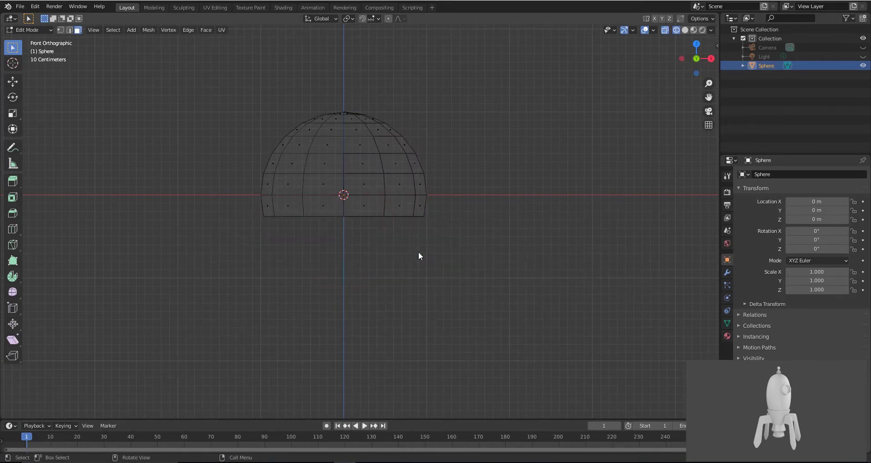
Step: Extrude the dome's open bottom edge loop about 2.46 m down along Z and lower it by about another 0.28 m
left_click(14, 81)
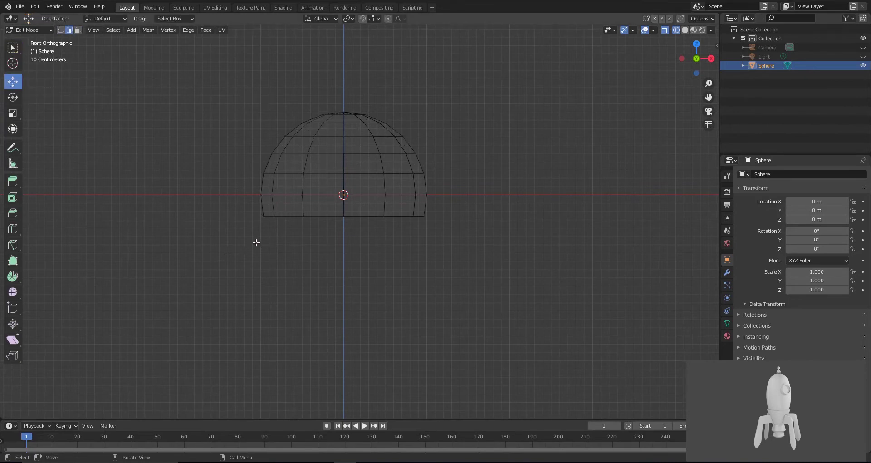
left_click_drag(227, 249, 499, 211)
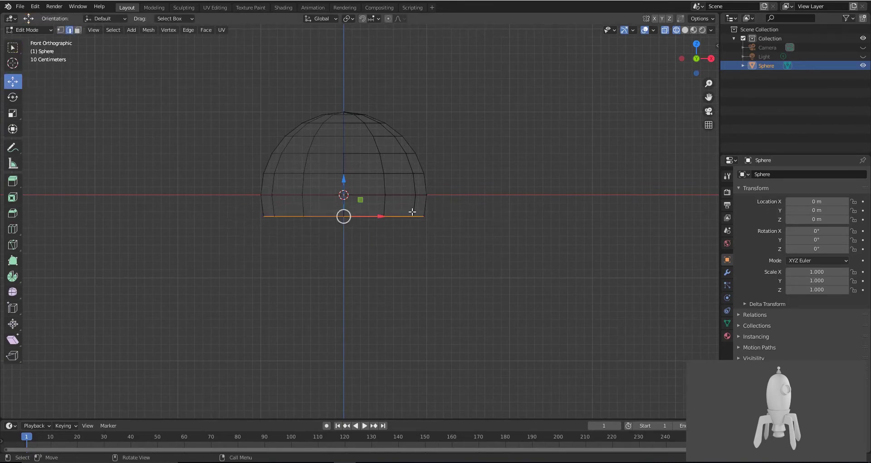
key("e")
key("z")
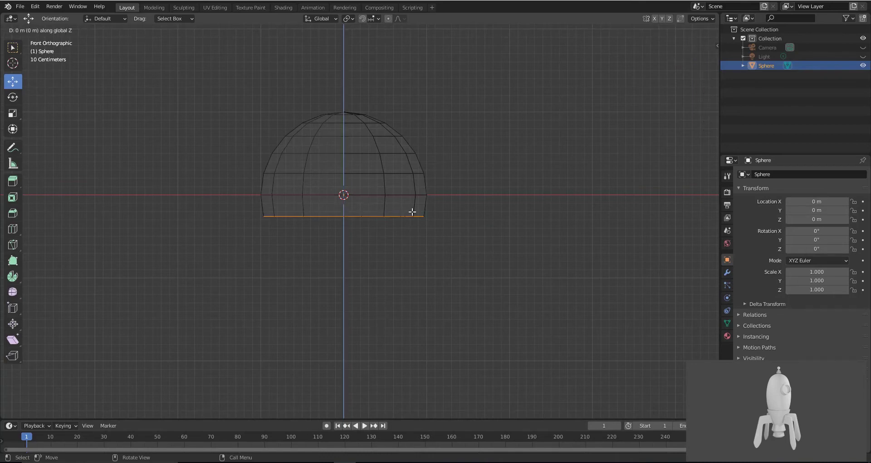
left_click(438, 413)
scroll(395, 297, "down", 6)
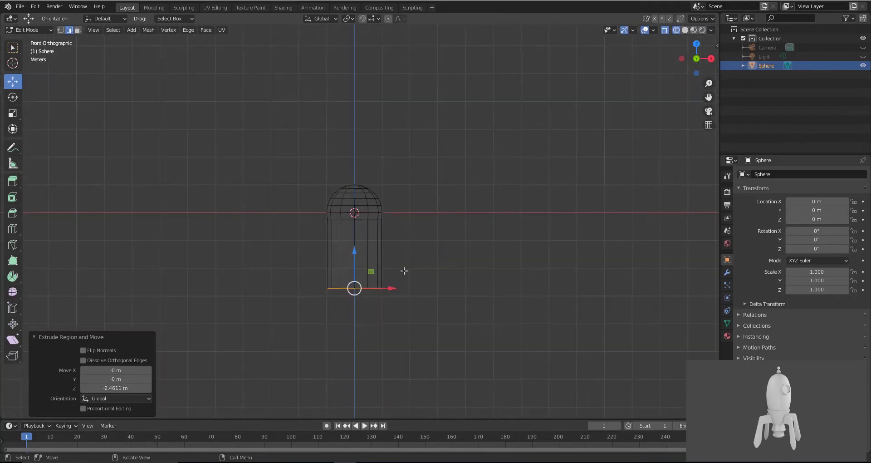
middle_click_drag(412, 273, 424, 222, "shift")
scroll(378, 208, "up", 4)
left_click_drag(368, 217, 368, 234)
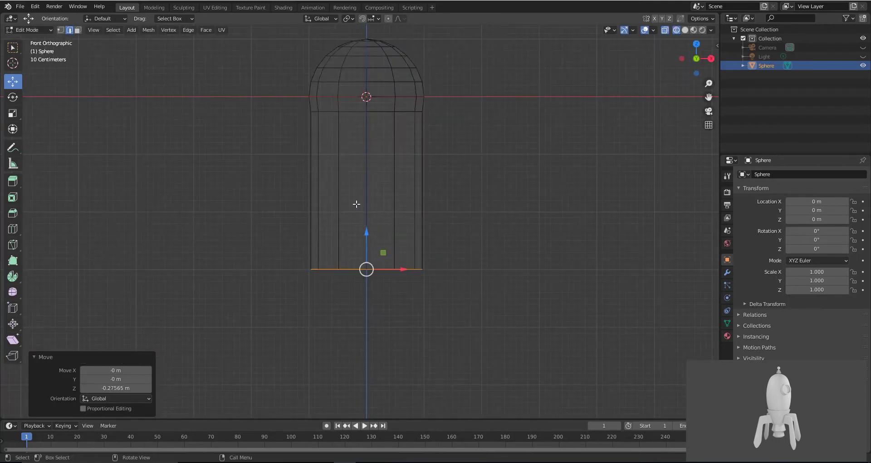
Step: Lower the dome's former rim loop by about 1.24 m and add one centred loop cut in each of the two body sections
left_click_drag(285, 157, 457, 103)
left_click_drag(367, 79, 368, 152)
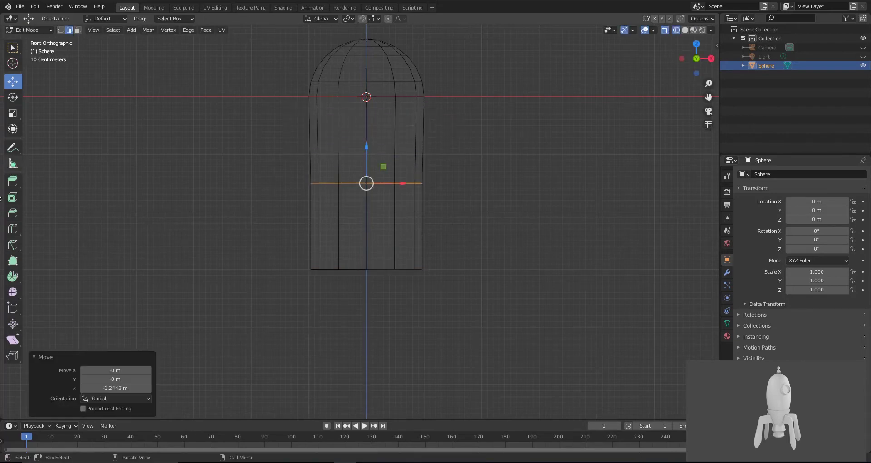
left_click(13, 229)
left_click(338, 136)
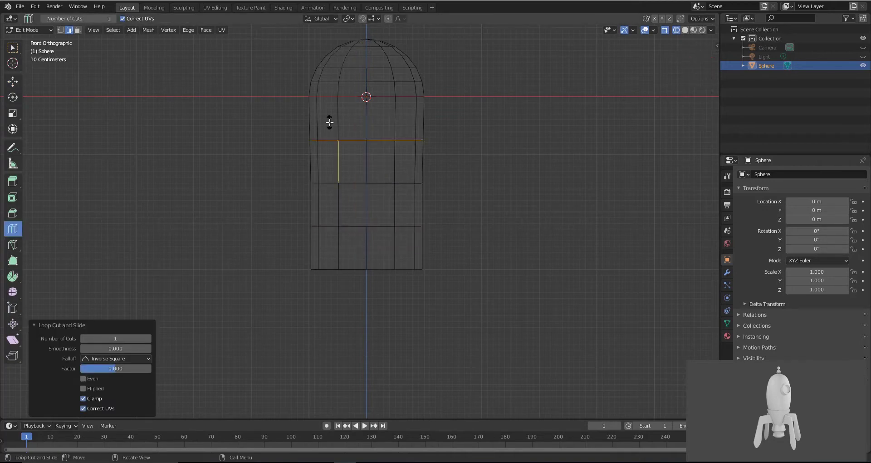
left_click(12, 82)
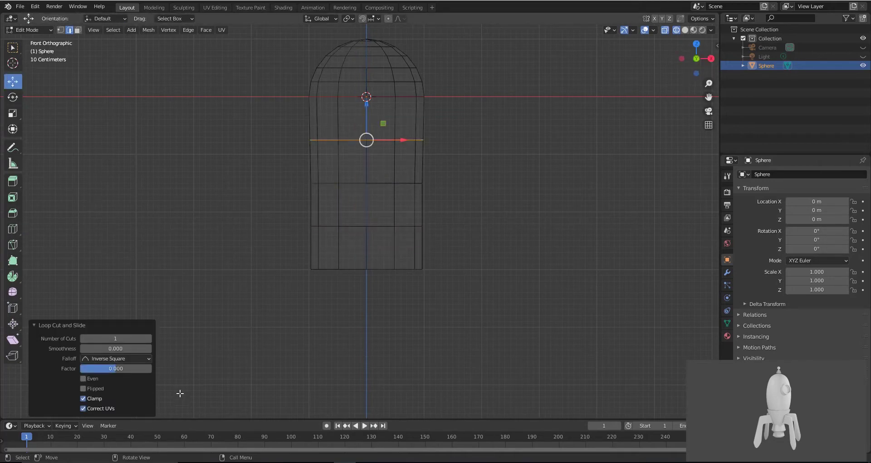
Step: Taper the body's lower end by scaling the bottom edge loop to about 0.57 and the loop above it to about 0.858
left_click_drag(179, 395, 515, 253)
key("s")
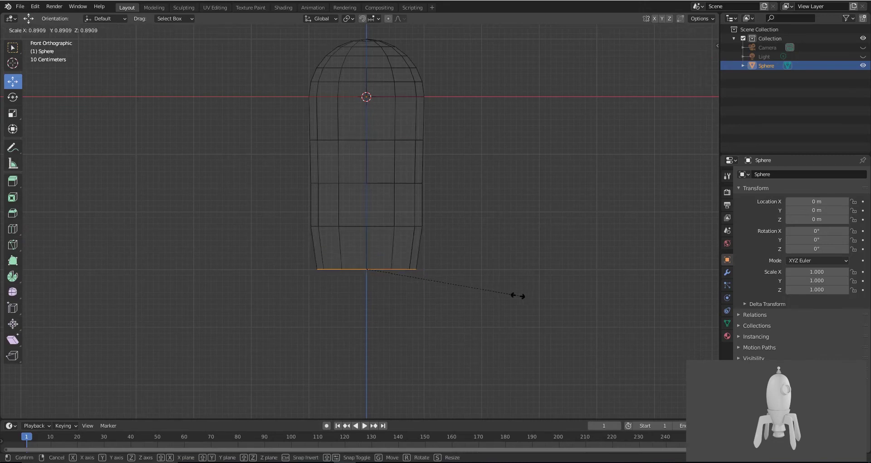
left_click(460, 293)
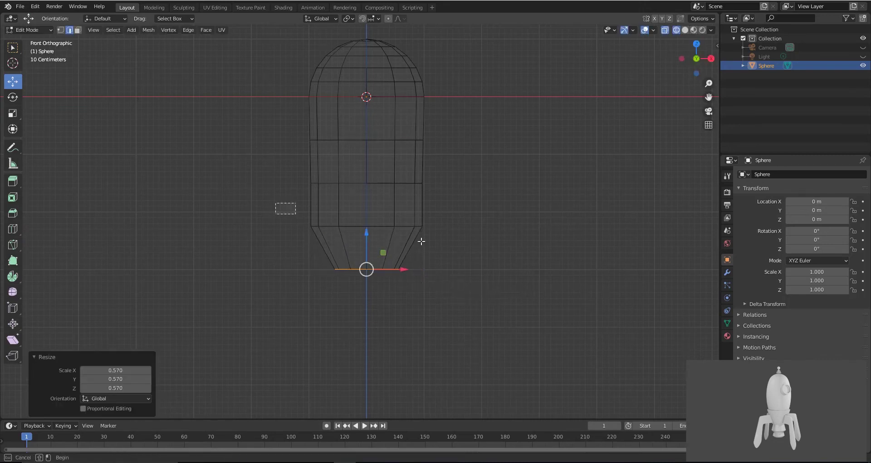
left_click(317, 225, "alt")
key("s")
left_click(468, 235)
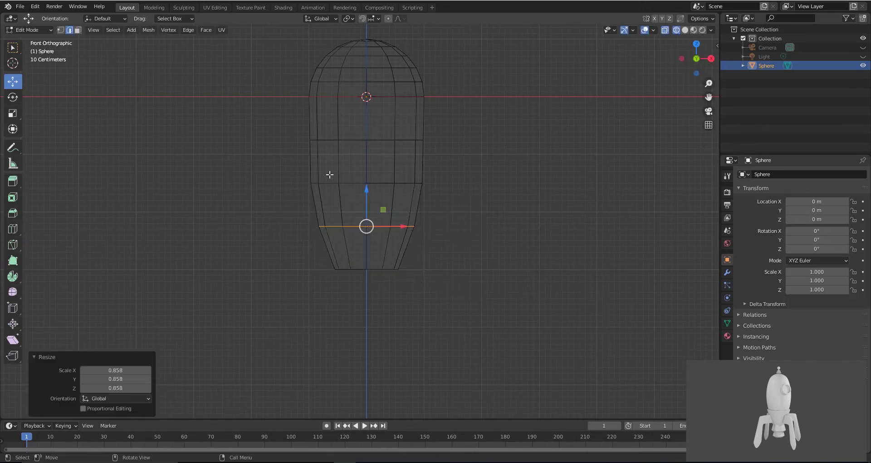
Step: Widen the body's middle by scaling its central edge loop slightly outward and the loop above it to about 1.093
left_click(331, 183, "alt")
key("s")
left_click(496, 192)
left_click(419, 141, "alt")
key("s")
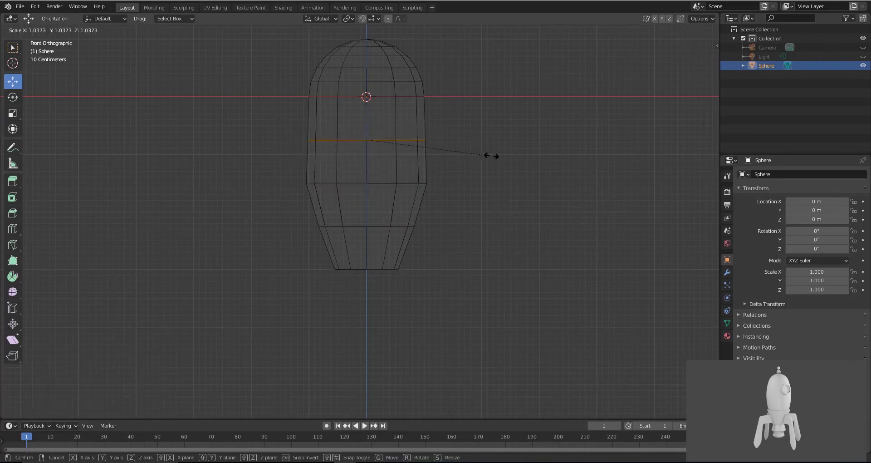
left_click(497, 156)
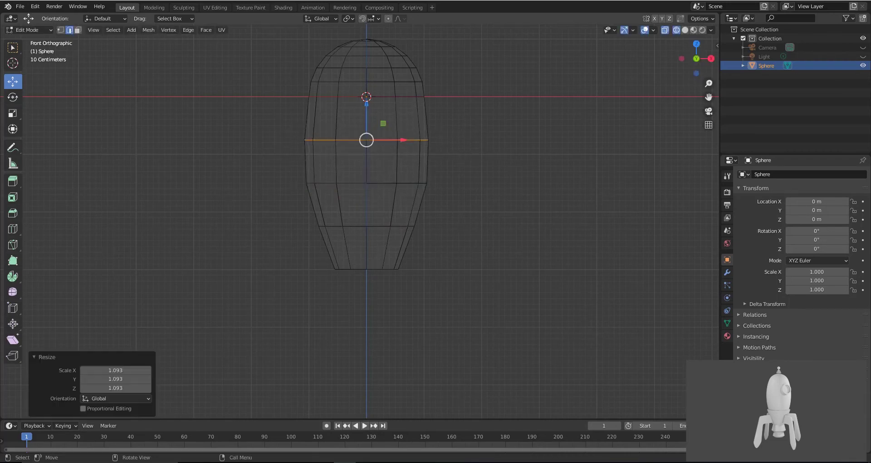
Step: Lower the edge loop just above the X axis slightly along Z to even out the upper curve
left_click_drag(298, 78, 449, 90)
left_click_drag(366, 48, 366, 51)
left_click(419, 140, "alt")
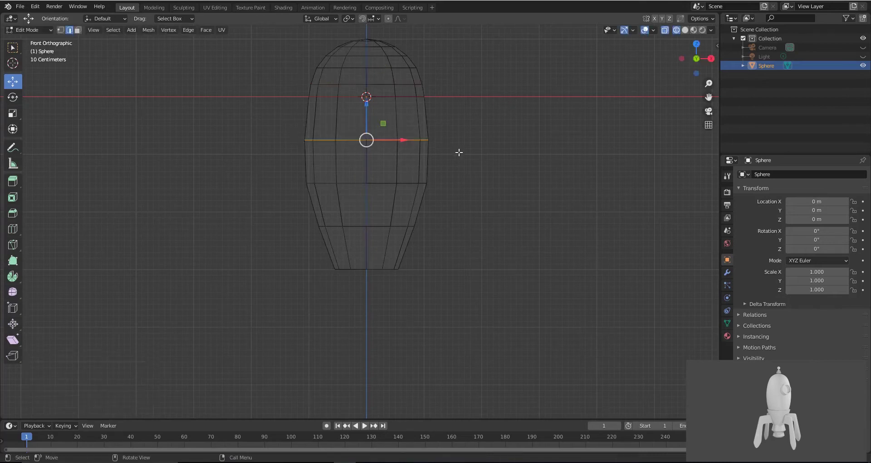
Step: Add a centred loop cut directly below the body's middle loop and scale it to about 1.031
left_click(13, 228)
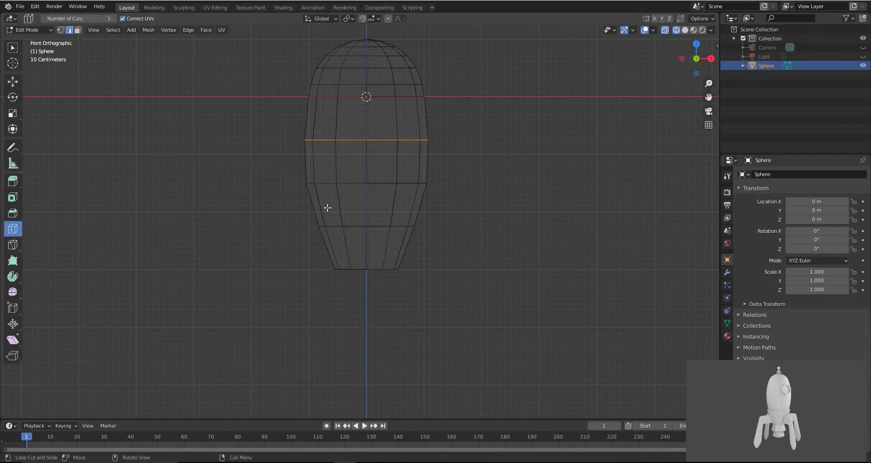
left_click(335, 206)
key("s")
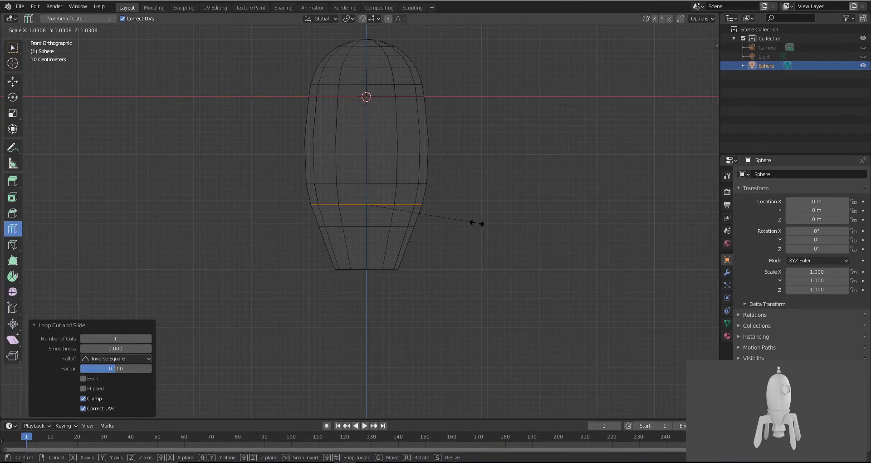
left_click(476, 223)
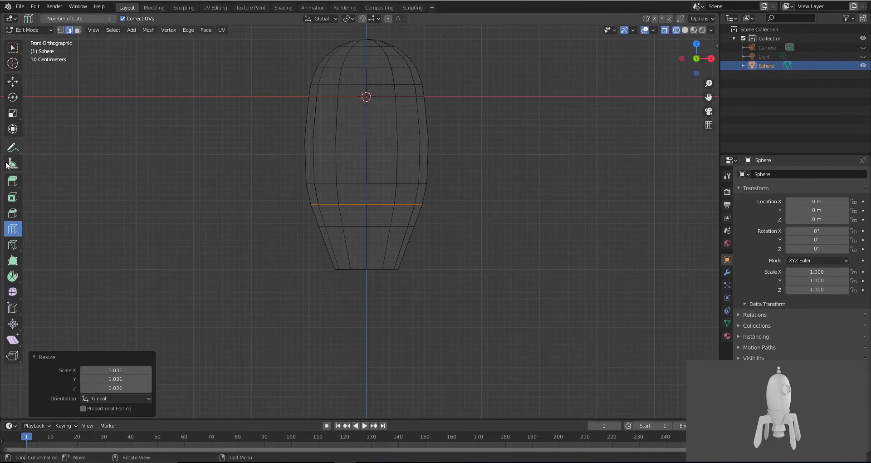
Step: Add a centred loop cut directly above the body's middle loop and scale it outward to about 1.03
left_click(327, 168)
key("s")
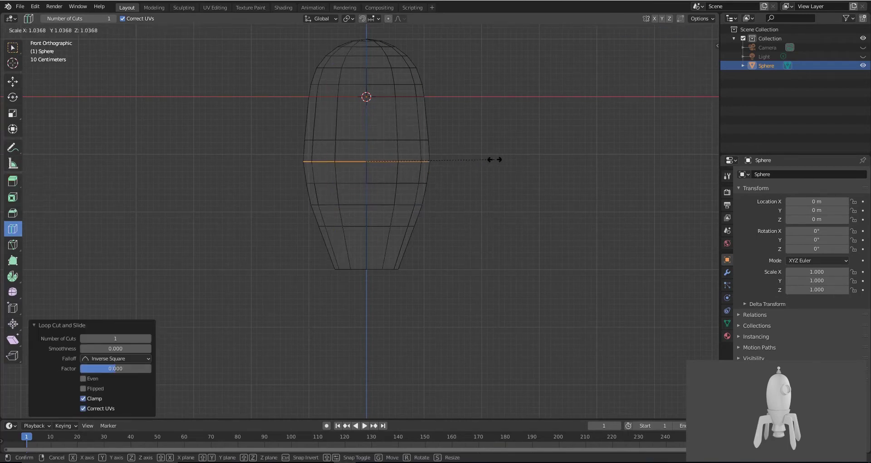
left_click(493, 158)
Step: Add a centred loop cut in the section just below the X axis and scale it to about 1.024
left_click(432, 120)
key("s")
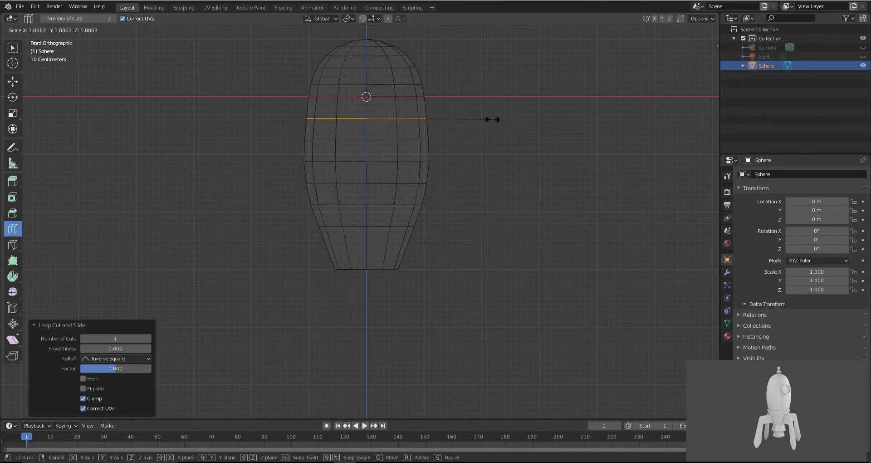
left_click(494, 119)
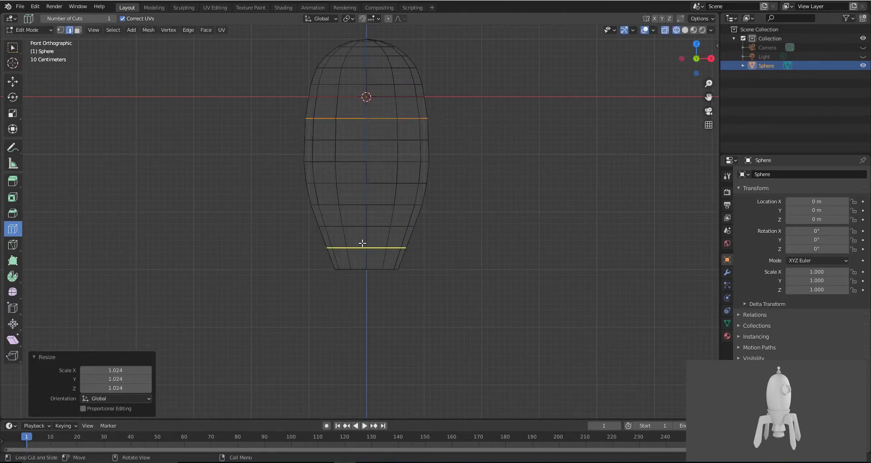
left_click(12, 81)
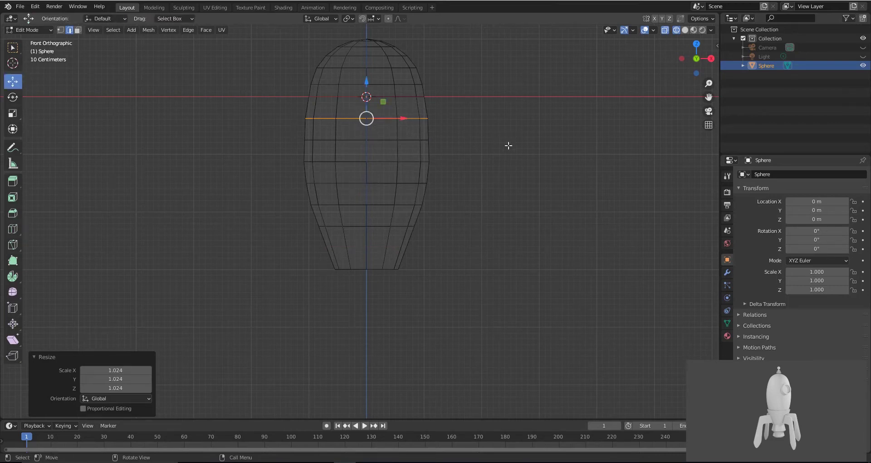
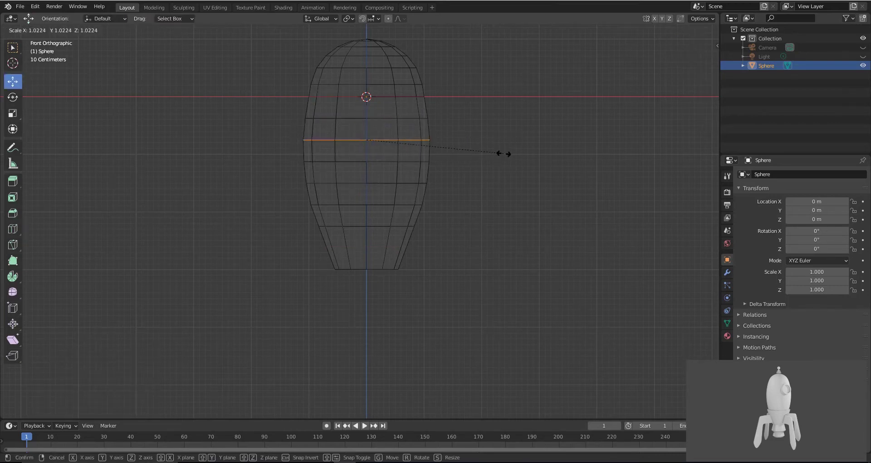
Step: Scale the newly added edge loop just below the X axis outward to about 1.02
left_click(503, 153)
scroll(452, 177, "down", 4)
scroll(468, 208, "up", 4)
key("s")
left_click(457, 134)
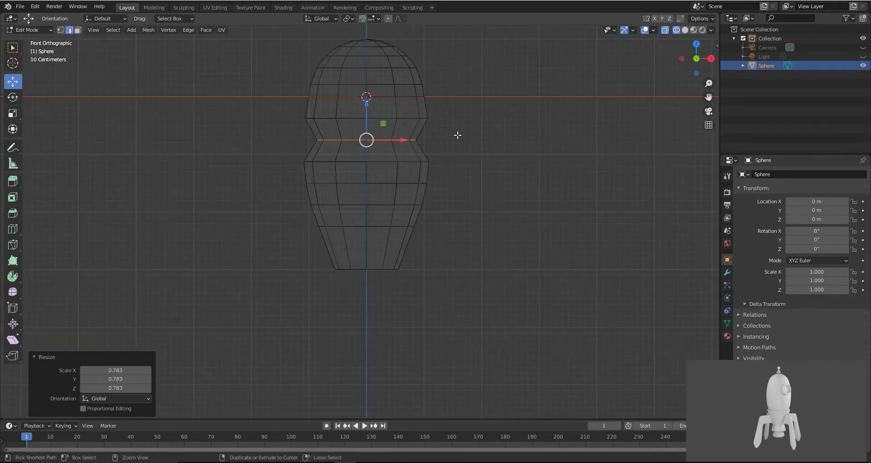
key("ctrl+z")
Step: Lower an edge loop in the upper part of the body slightly along Z
scroll(409, 153, "up", 2)
middle_click_drag(321, 105, 319, 128, "shift")
left_click_drag(256, 92, 522, 116)
left_click_drag(358, 65, 361, 72)
left_click(494, 113)
Step: Lower the second edge loop above the X axis about 0.027 m along Z and scale it to about 0.993
scroll(472, 125, "down", 2)
middle_click_drag(420, 117, 424, 172, "shift")
scroll(424, 171, "up", 3)
left_click_drag(270, 131, 490, 156)
left_click_drag(370, 108, 370, 112)
key("s")
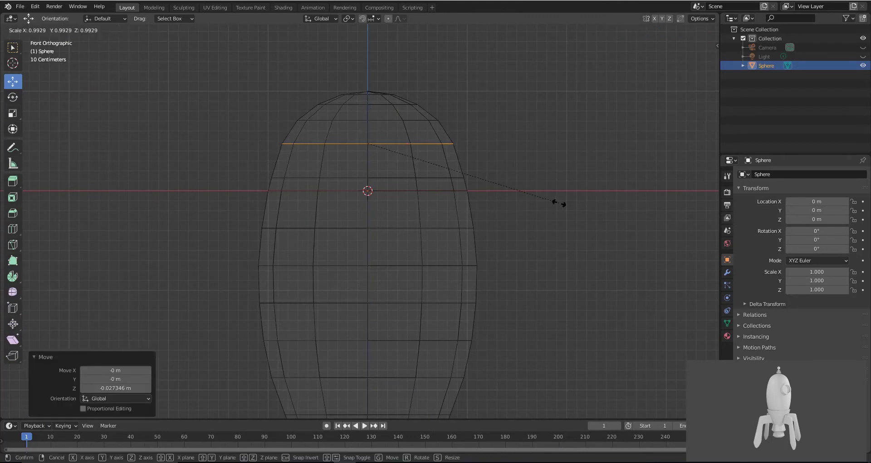
left_click(557, 204)
Step: Lower the edge loop directly above the body's bottom rim about 0.142 m along Z and scale it to 0.95
scroll(543, 194, "down", 5)
middle_click_drag(496, 213, 486, 113, "shift")
scroll(465, 156, "up", 1)
scroll(387, 185, "up", 1)
scroll(346, 185, "left", 2, "ctrl")
left_click_drag(334, 172, 495, 196)
key("g")
key("z")
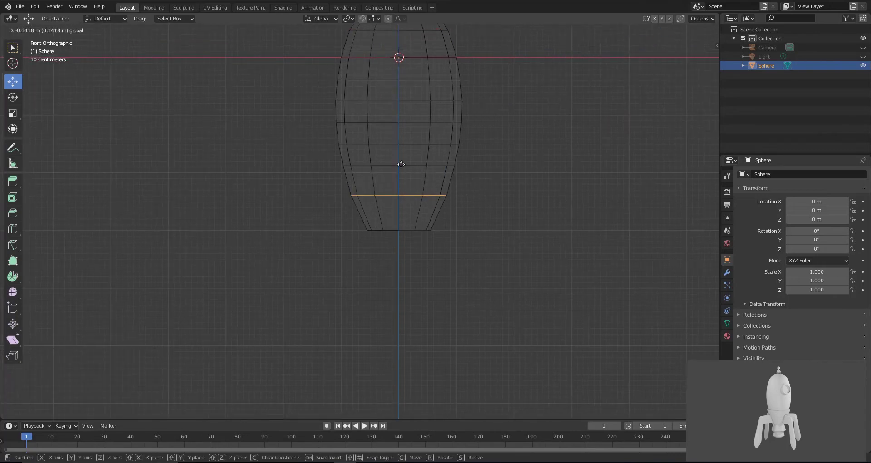
left_click(401, 165)
key("s")
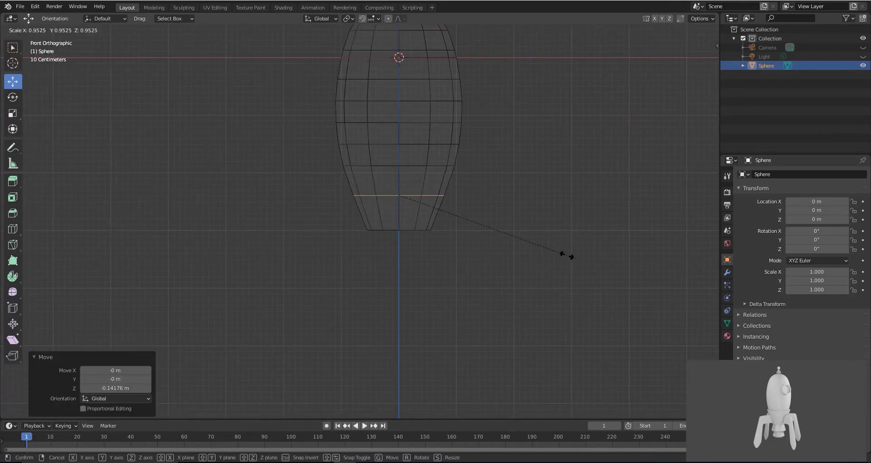
left_click(566, 256)
Step: Scale the edge loop just below the X axis to 1.011 and check the body in solid shading
scroll(439, 173, "down", 3)
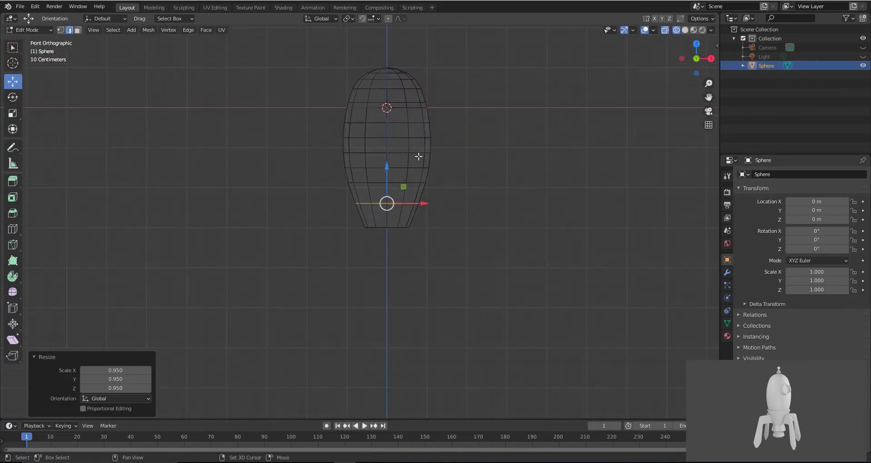
scroll(453, 191, "up", 4)
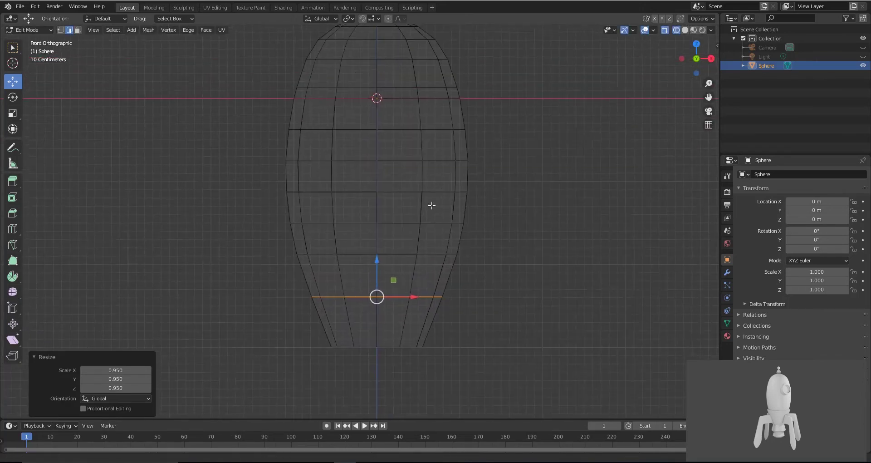
left_click_drag(268, 132, 562, 167)
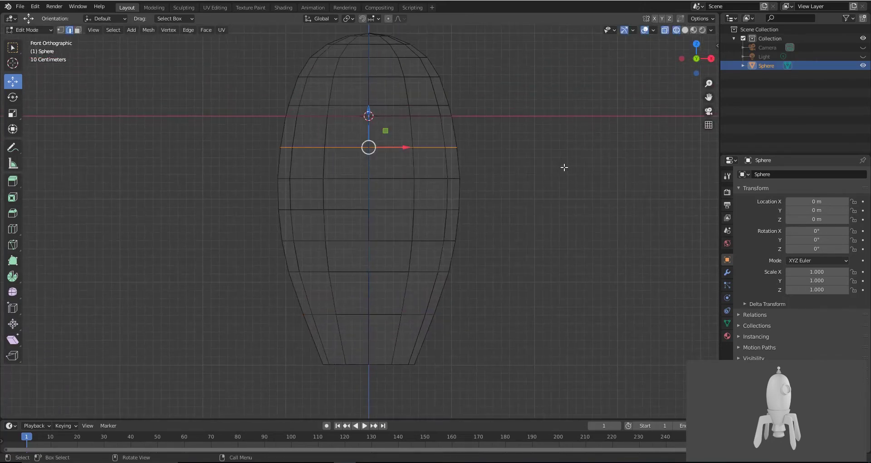
key("s")
left_click(567, 167)
scroll(540, 166, "down", 3)
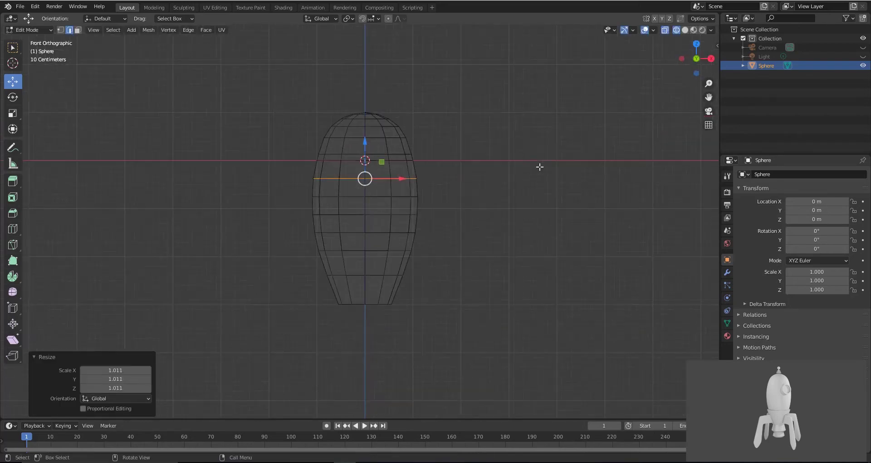
key("Tab")
key("shift+z")
mouse_move(508, 185)
middle_mouse_down()
mouse_move(510, 253)
mouse_move(570, 208)
mouse_move(517, 222)
middle_mouse_up()
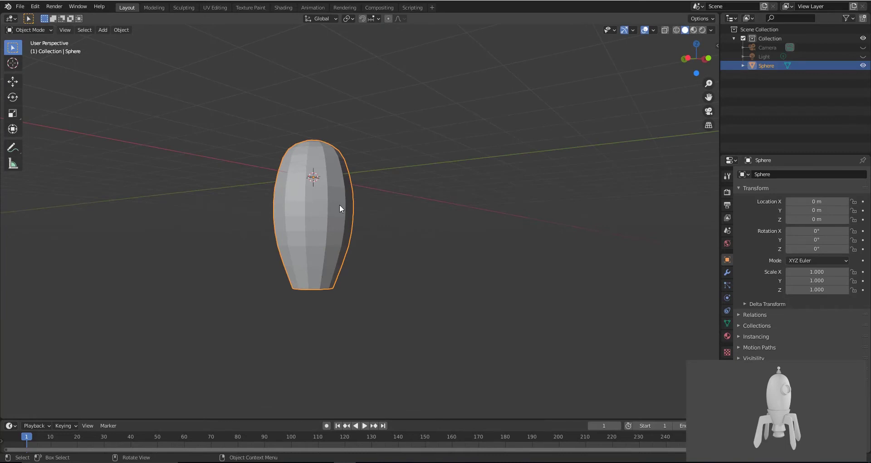
Step: Duplicate the body's two lowest rows of faces in place and separate the copy into its own object
key("Tab")
key("shift+z")
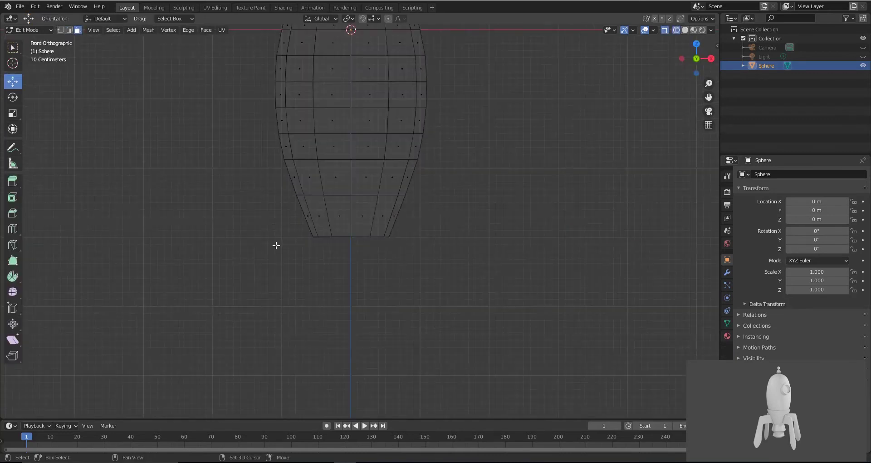
left_click_drag(235, 322, 507, 173)
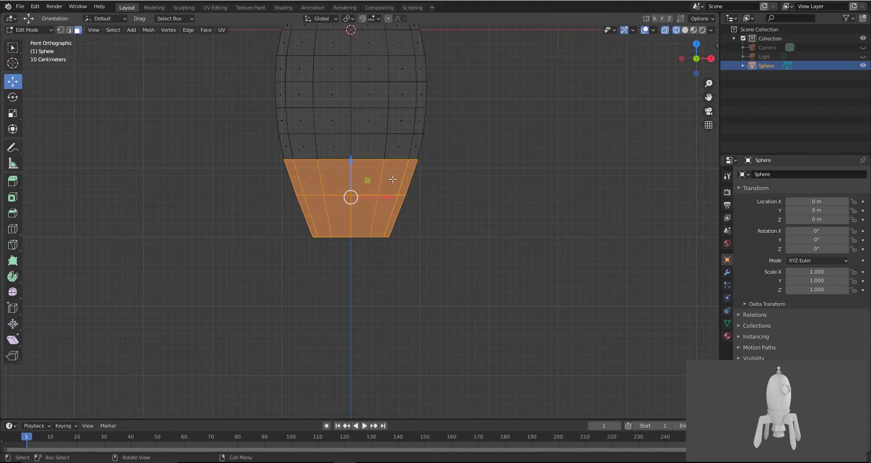
key("g")
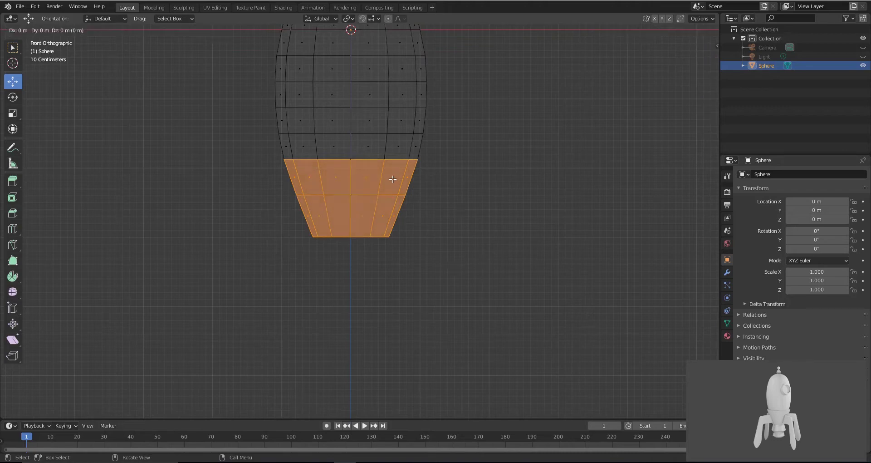
right_click(393, 179)
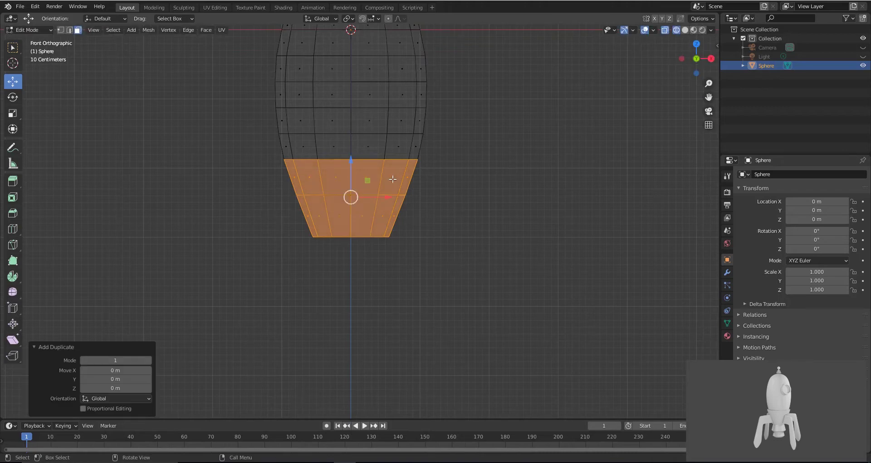
right_click(392, 179)
mouse_move(385, 347)
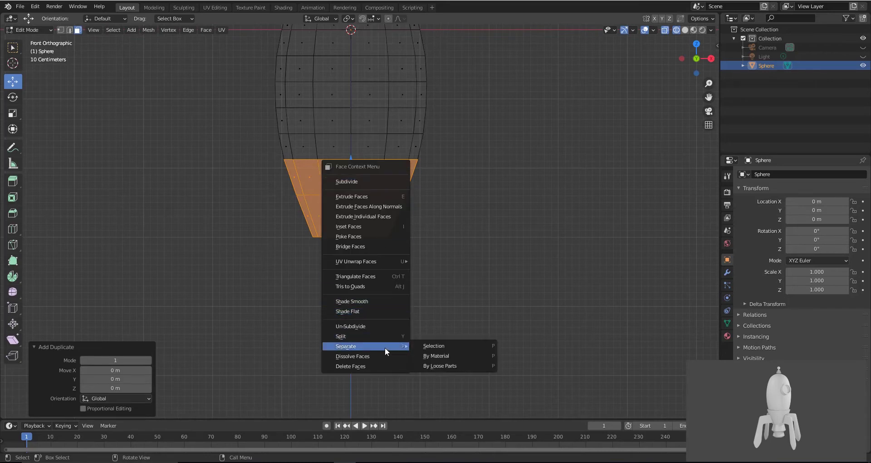
left_click(428, 345)
key("Tab")
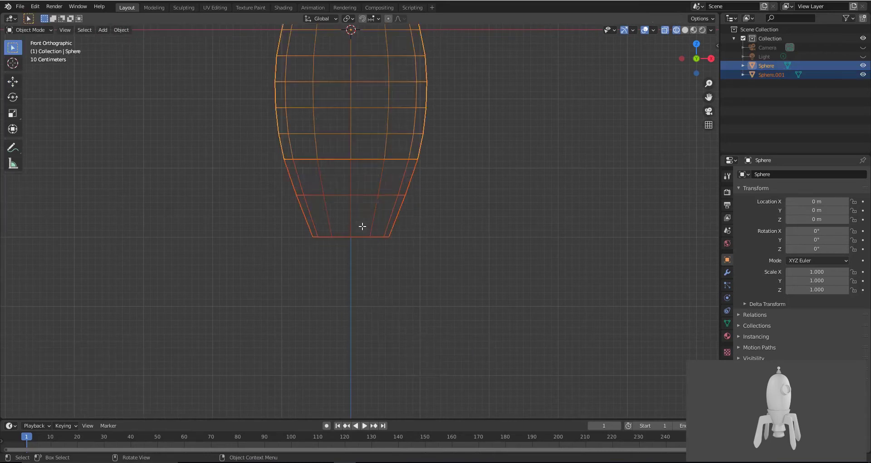
Step: Scale the separated lower section up to about 1.086 so it surrounds the body's base
left_click(341, 202)
left_click(338, 196)
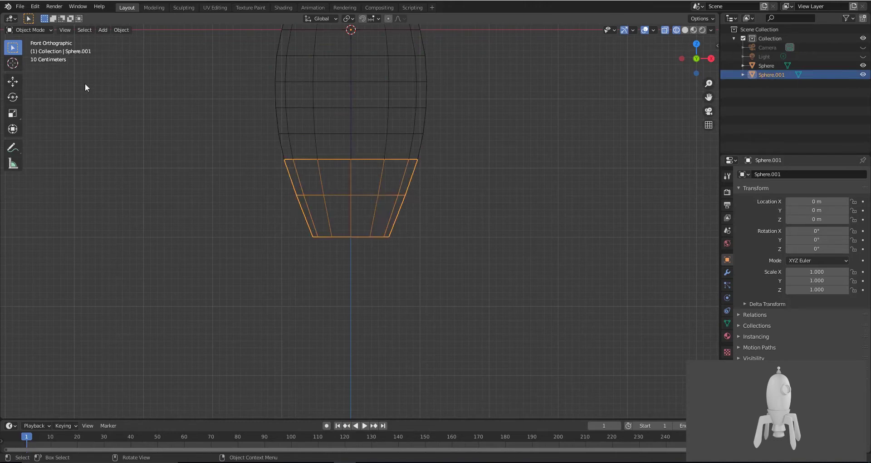
left_click(12, 82)
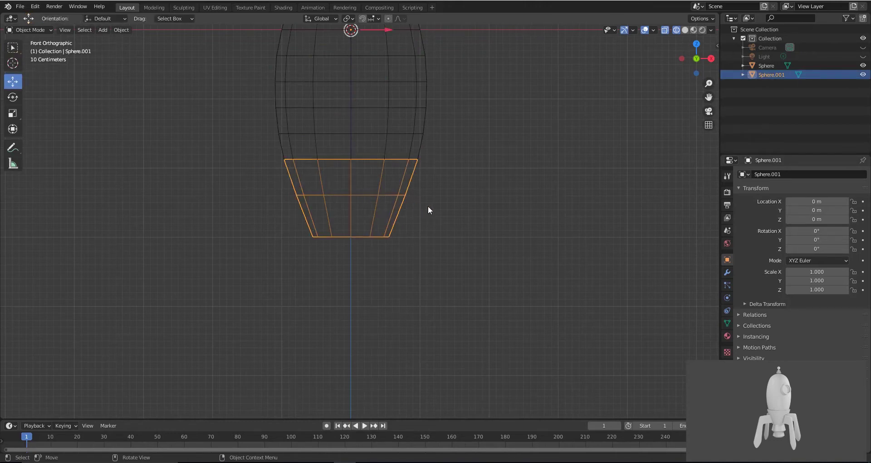
key("s")
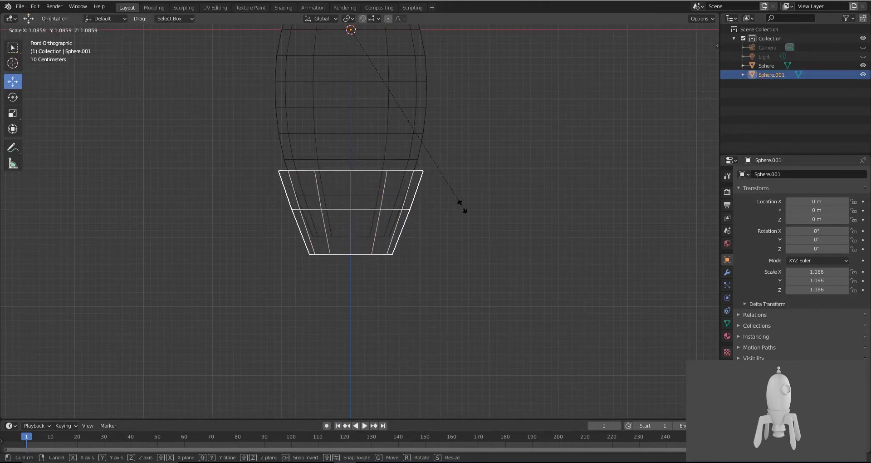
left_click(462, 206)
Step: Extrude all faces of the lower section inward along their normals with an offset of about -0.09 m
key("Tab")
left_click_drag(211, 121, 640, 362)
scroll(381, 213, "up", 1)
mouse_move(379, 178)
middle_mouse_down("shift")
mouse_move(390, 254)
mouse_move(375, 210)
mouse_move(392, 200)
middle_mouse_up("shift")
key("shift+z")
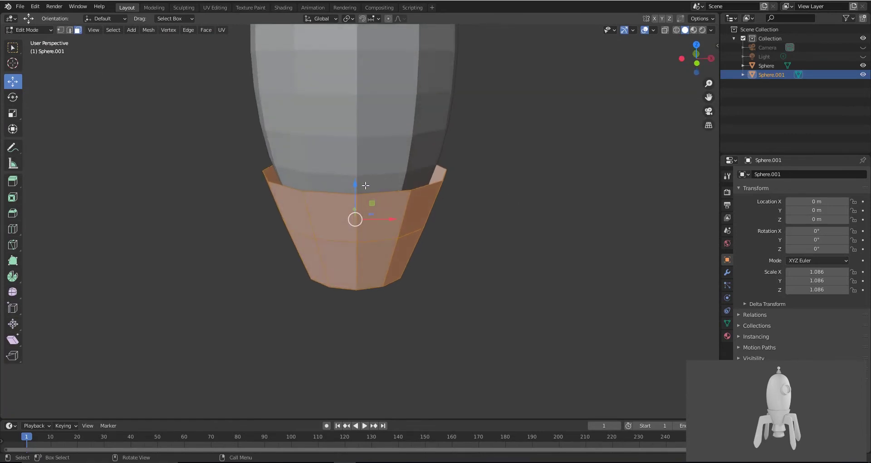
key("alt+e")
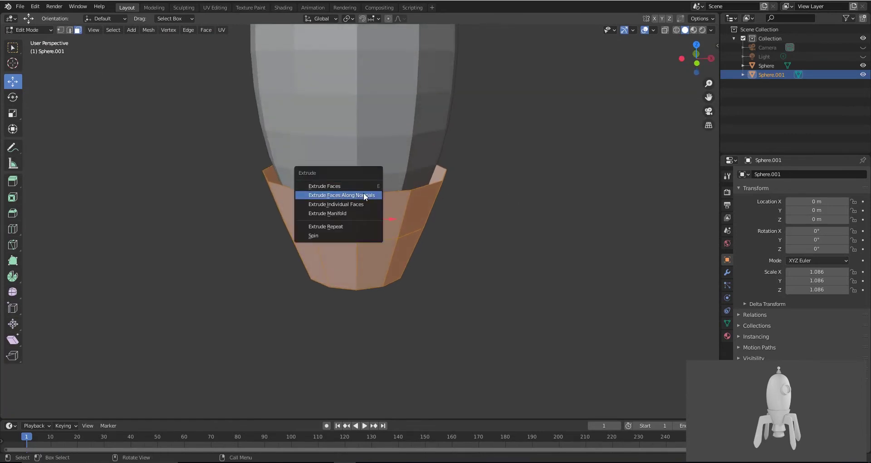
left_click(363, 195)
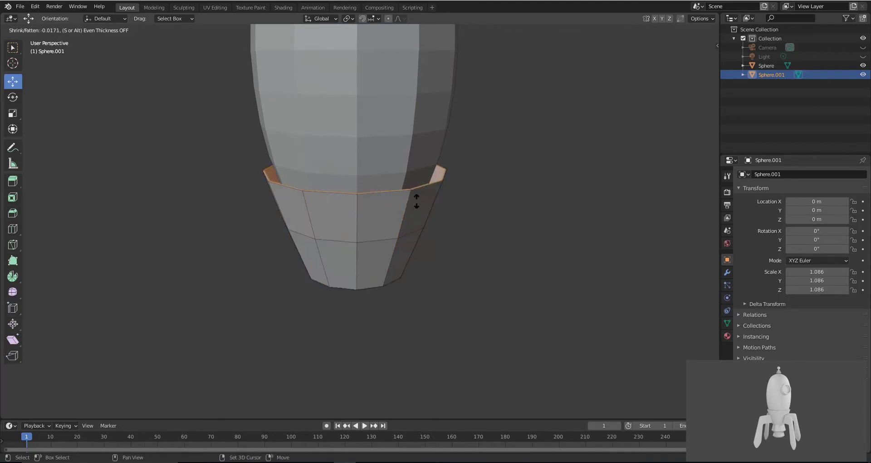
left_click(526, 231)
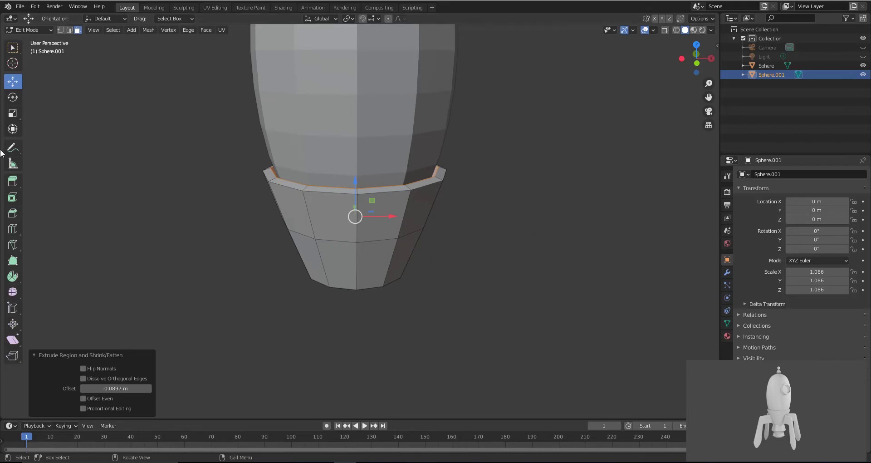
Step: Scale the extruded inner faces of the lower section to 0.964
left_click(13, 112)
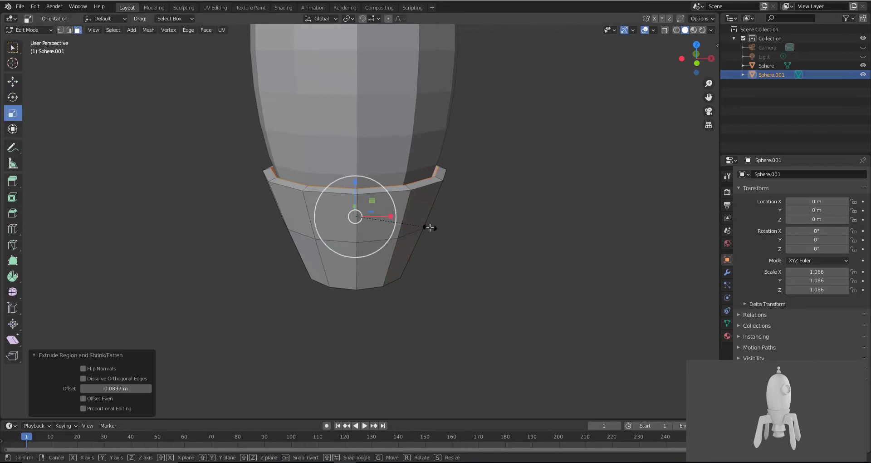
key("s")
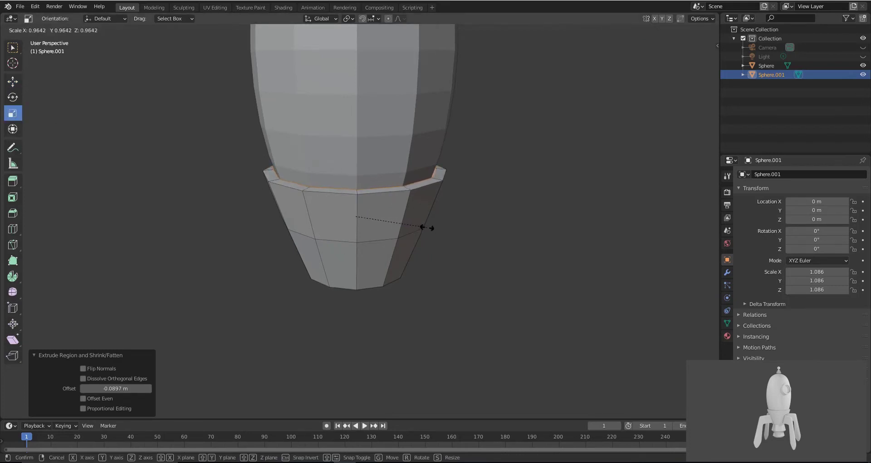
left_click(424, 226)
Step: Lower the inner vertices of the lower section's upper rim along Z to level them with the outer rim
middle_click_drag(419, 236, 389, 241)
key("KP_1")
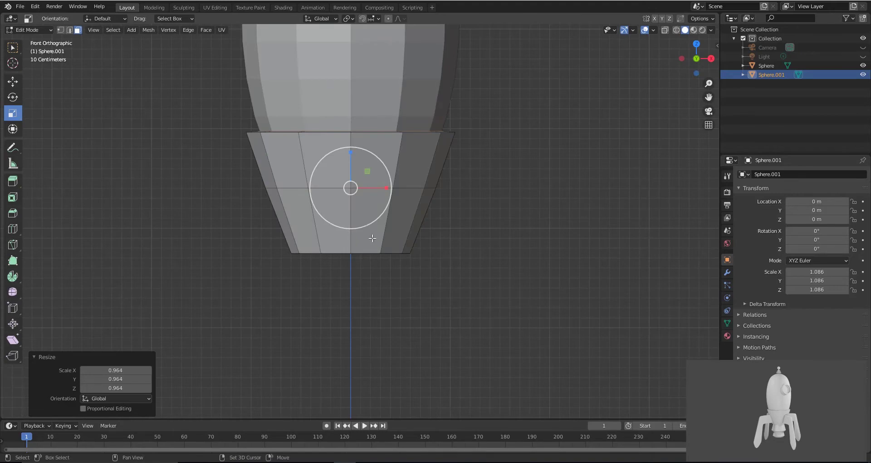
key("alt+z")
scroll(395, 236, "up", 4)
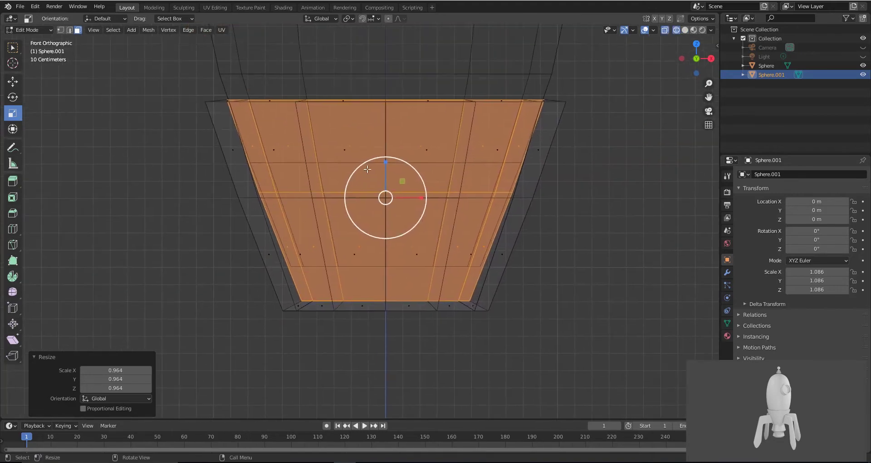
key("1")
left_click_drag(210, 71, 547, 110)
left_click_drag(219, 85, 561, 101)
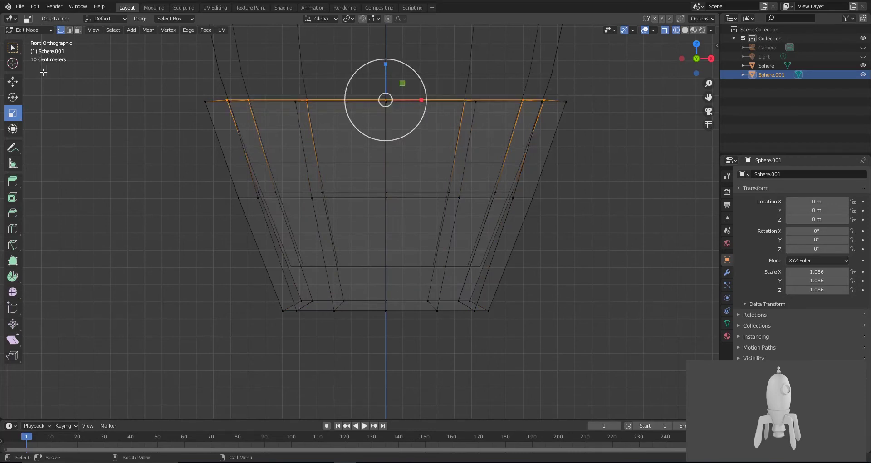
left_click(16, 83)
key("shift+z")
mouse_move(377, 124)
middle_mouse_down()
mouse_move(374, 148)
mouse_move(319, 160)
mouse_move(237, 154)
middle_mouse_up()
scroll(237, 154, "down", 6)
middle_click_drag(436, 147, 385, 142)
key("KP_1")
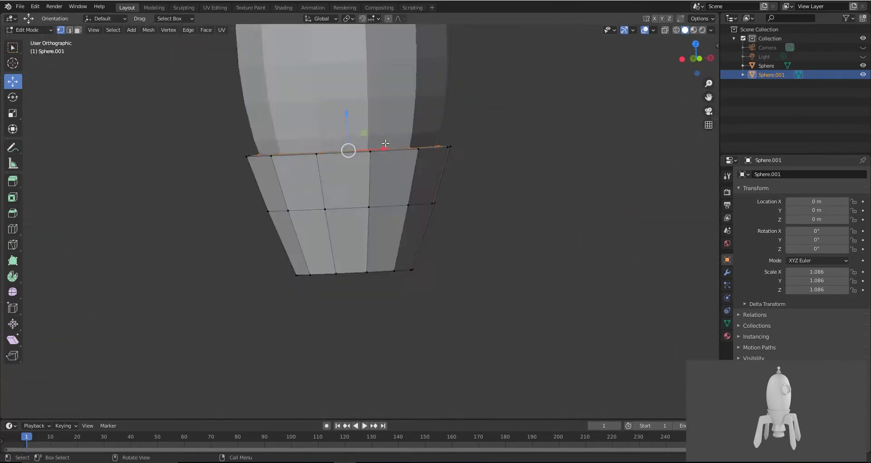
key("shift+z")
scroll(389, 116, "up", 3)
middle_click_drag(411, 95, 393, 122, "shift")
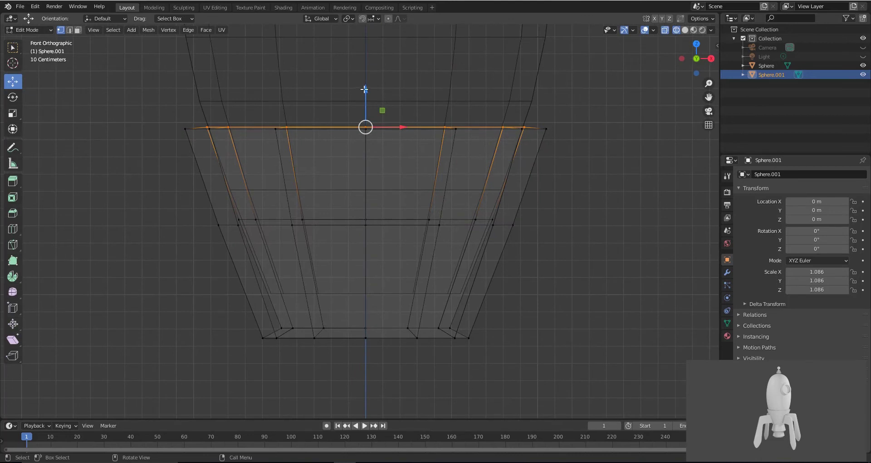
left_click_drag(364, 89, 364, 91)
Step: Lower the inner vertices of the bottom rim about 0.058 m along Z to level them with the outer edge
left_click_drag(271, 312, 461, 332)
left_click_drag(366, 290, 365, 300)
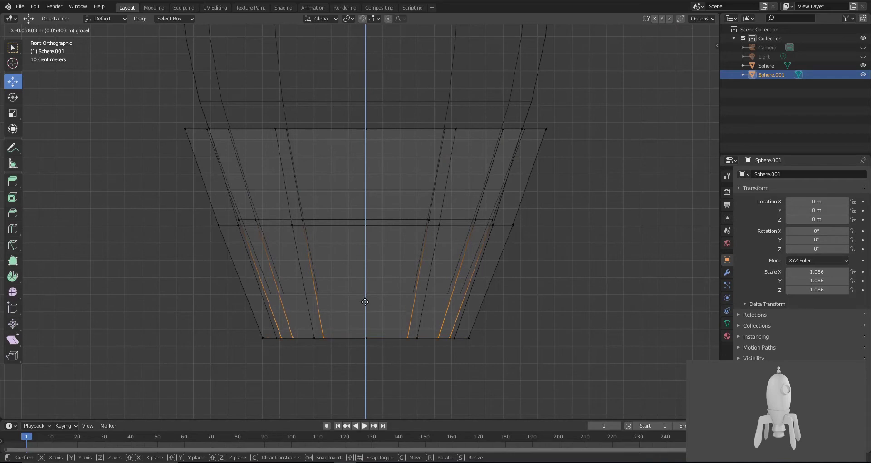
left_click_drag(366, 301, 365, 301)
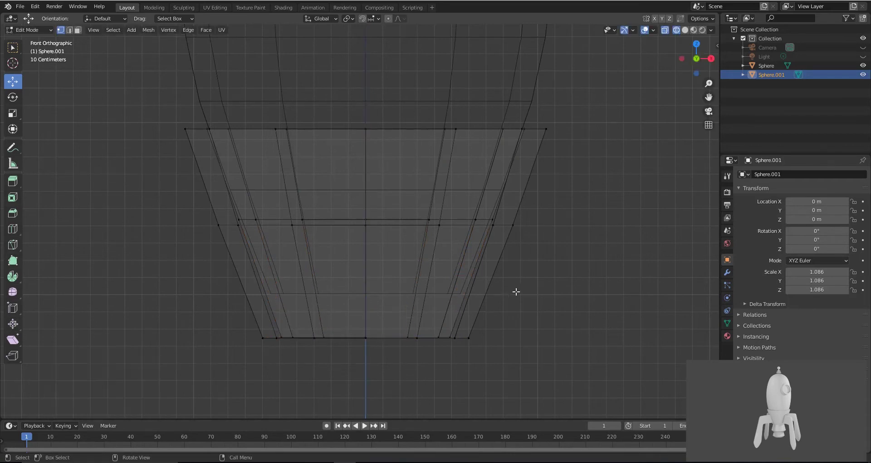
left_click(515, 292)
Step: Select both rocket parts in Object Mode and raise them about 3.33 m along Z to sit above the X axis
scroll(504, 239, "down", 1)
key("shift+z")
mouse_move(504, 239)
middle_mouse_down()
mouse_move(431, 255)
mouse_move(396, 206)
mouse_move(276, 150)
mouse_move(326, 162)
mouse_move(407, 206)
mouse_move(424, 279)
middle_mouse_up()
key("KP_1")
scroll(399, 209, "down", 5)
key("Tab")
left_click_drag(260, 75, 537, 397)
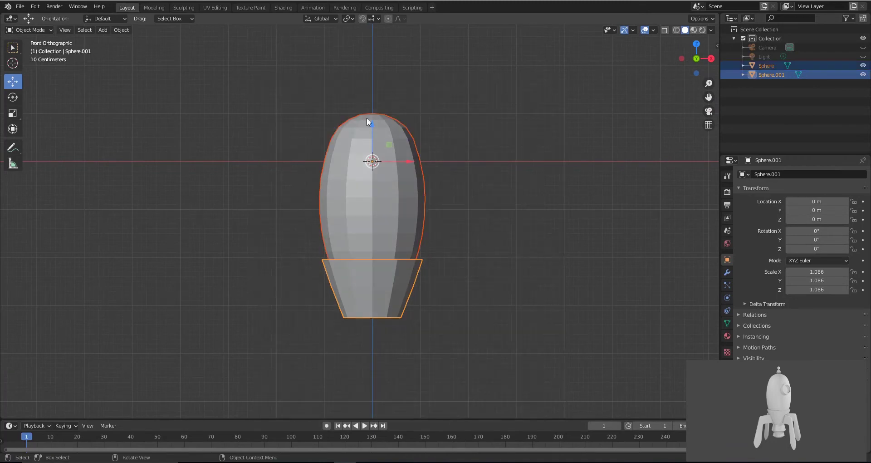
left_click_drag(369, 126, 385, 357)
middle_click_drag(414, 195, 396, 272, "shift")
Step: Scale the entire mesh of the lower section to about 0.956
left_click(385, 261)
key("Tab")
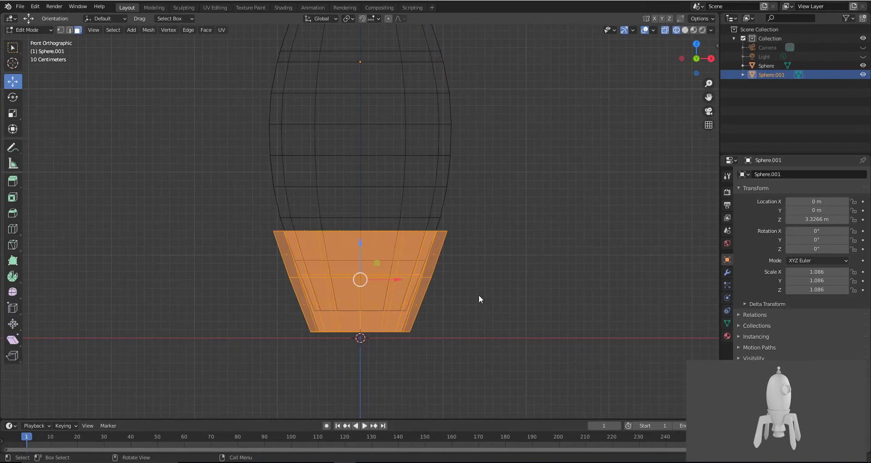
key("s")
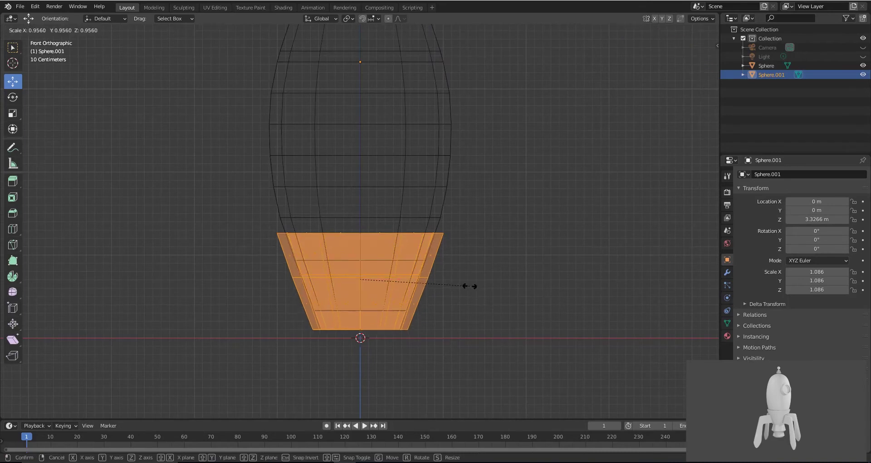
left_click(470, 286)
Step: Raise the lower section's mesh about 0.093 m along Z, scale it to about 1.053, and return to Object Mode
left_click_drag(357, 235, 359, 227)
key("s")
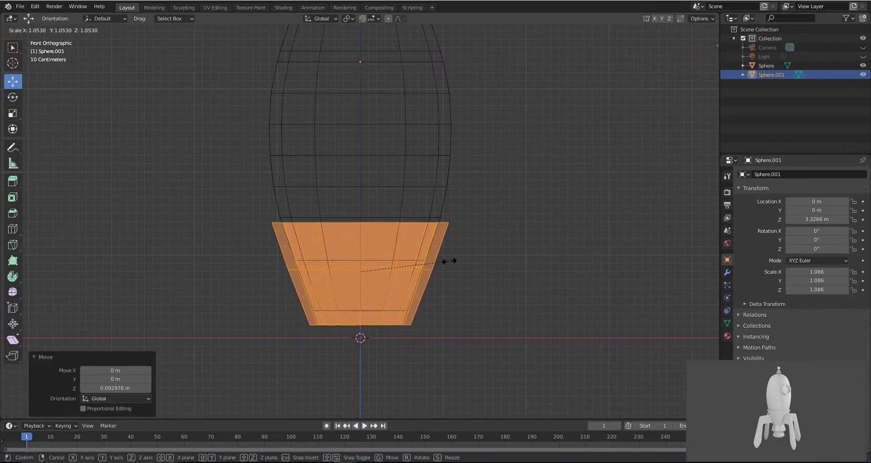
left_click(450, 261)
left_click(464, 238)
key("shift+z")
scroll(429, 235, "down", 2)
mouse_move(429, 235)
middle_mouse_down()
mouse_move(430, 287)
mouse_move(479, 262)
mouse_move(436, 241)
mouse_move(369, 239)
mouse_move(450, 251)
middle_mouse_up()
key("Tab")
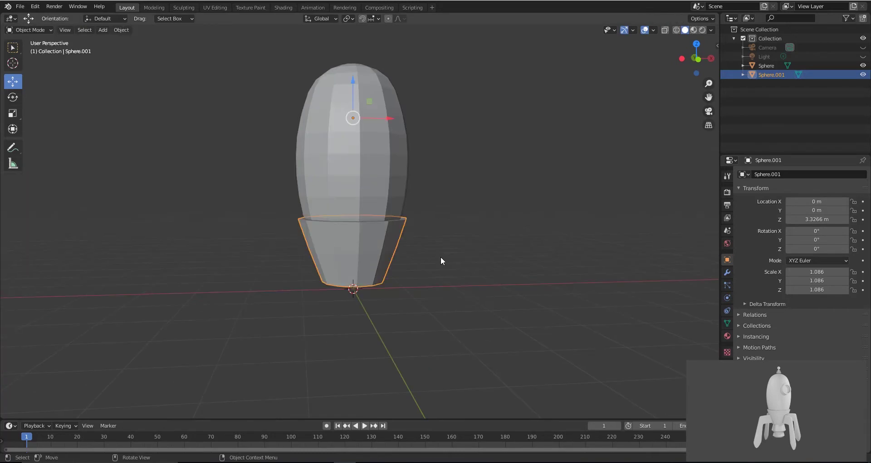
Step: Add a mesh cylinder with 12 vertices at the origin below the rocket
key("alt+a")
left_click(110, 30)
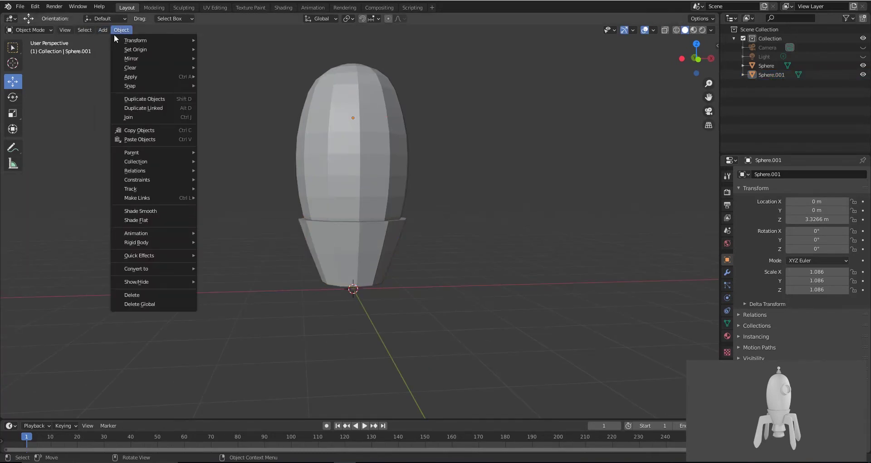
mouse_move(123, 39)
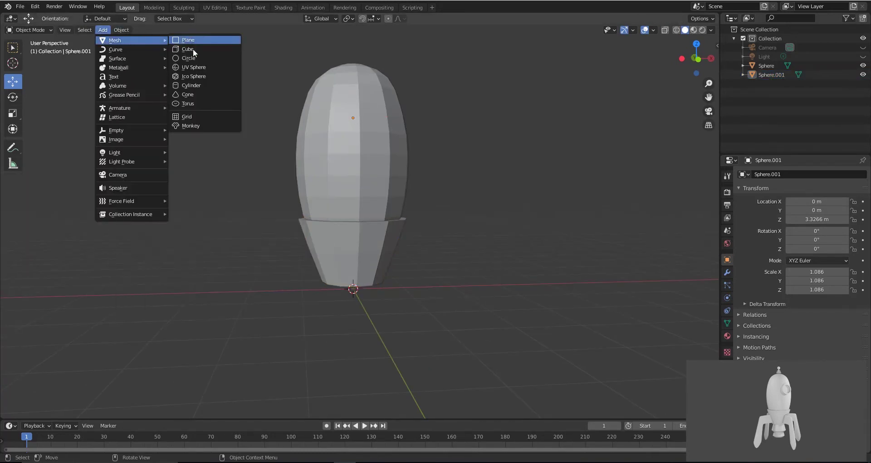
left_click(191, 85)
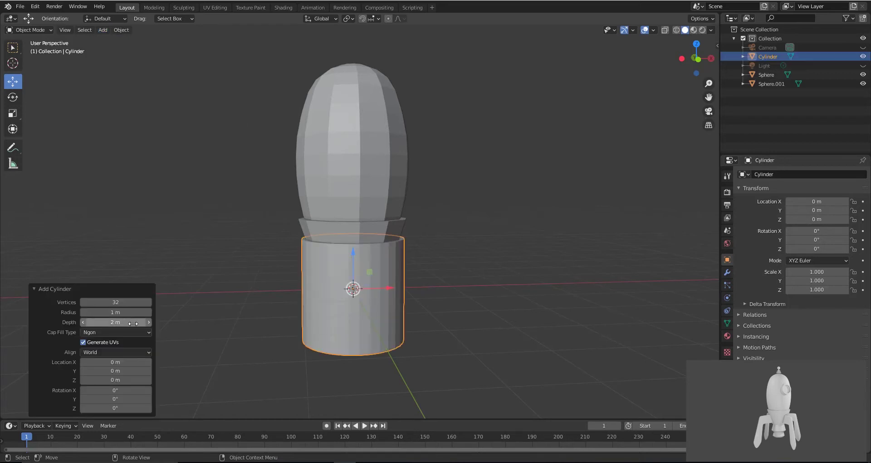
left_click(118, 302)
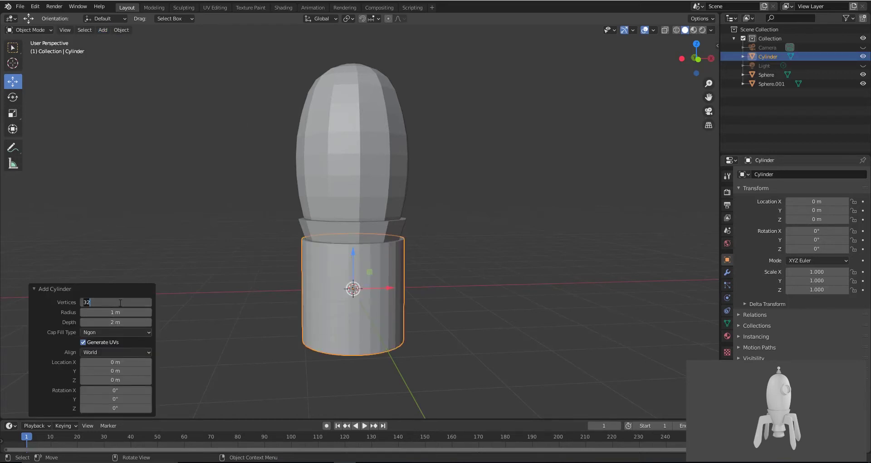
type("12")
key("Return")
Step: Scale the cylinder to about 0.325 and lower it about 0.307 m along Z beneath the rocket
middle_click_drag(435, 320, 380, 336)
key("KP_1")
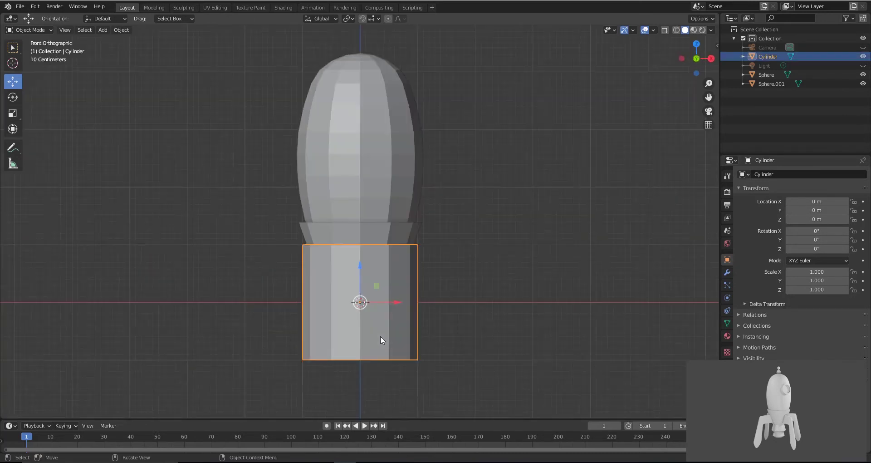
scroll(480, 257, "down", 4, "shift")
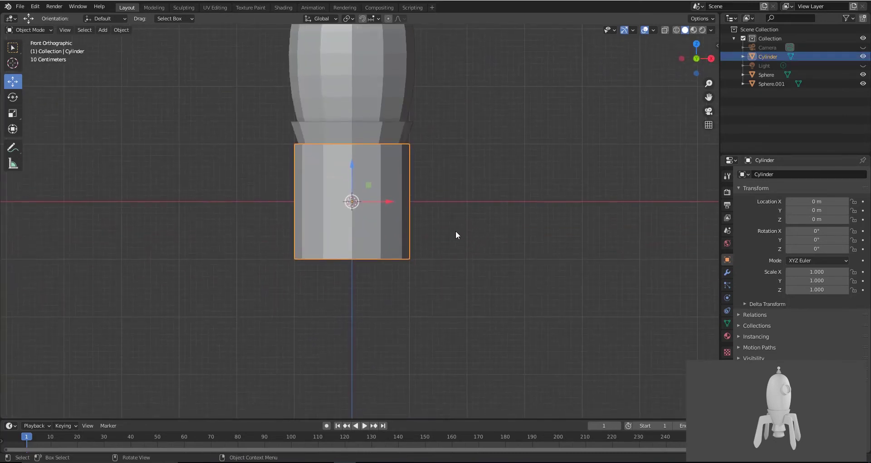
key("s")
left_click(348, 174)
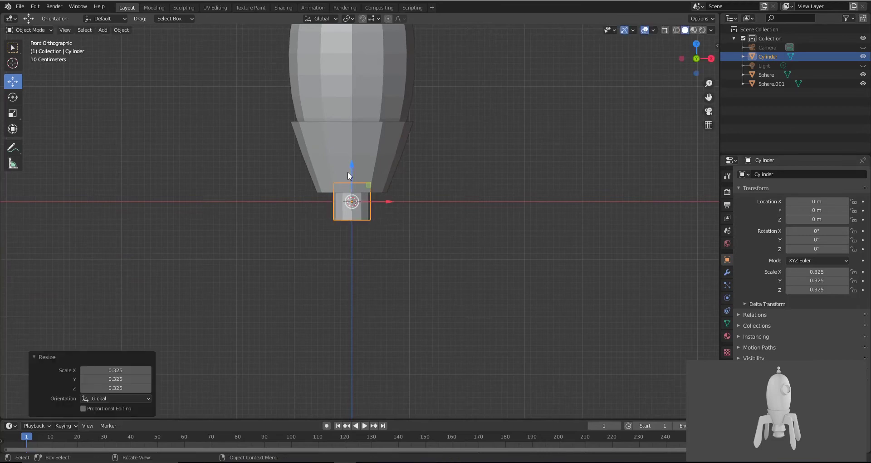
left_click_drag(349, 173, 350, 191)
scroll(350, 190, "up", 5)
middle_click_drag(351, 173, 356, 192, "shift")
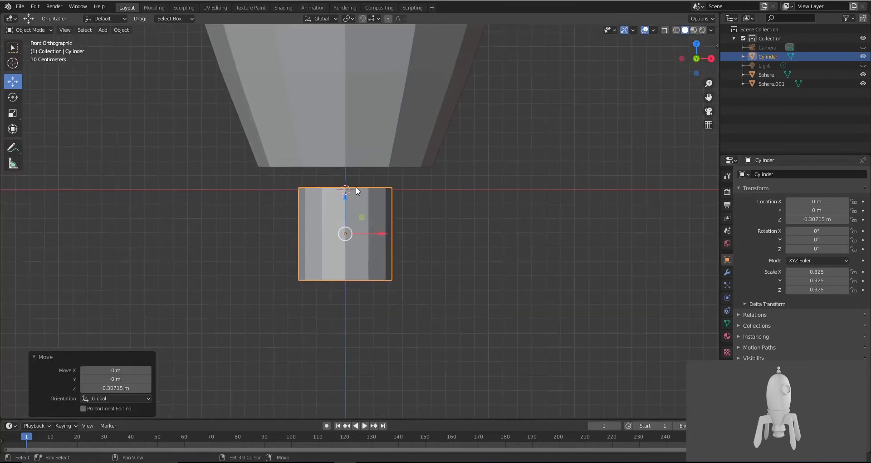
Step: In Edit Mode, inset the cylinder's bottom face with a thickness of about 0.237 m
scroll(356, 192, "up", 3)
key("Tab")
middle_click_drag(319, 263, 361, 269)
left_click(360, 269)
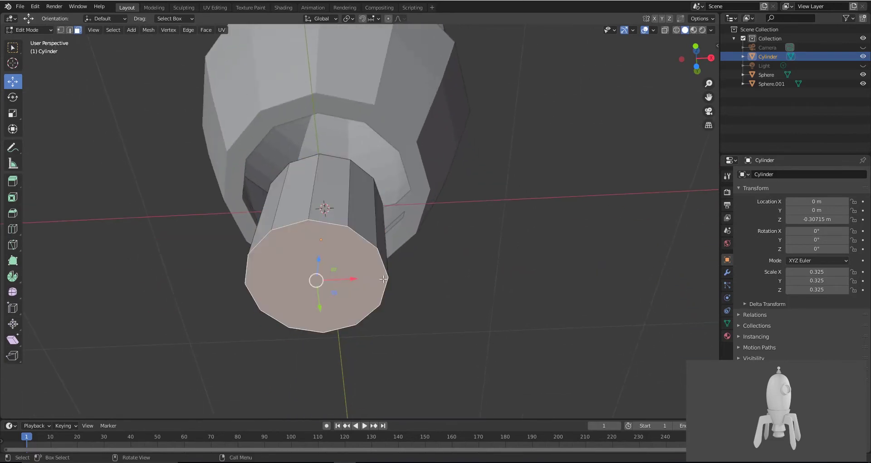
key("i")
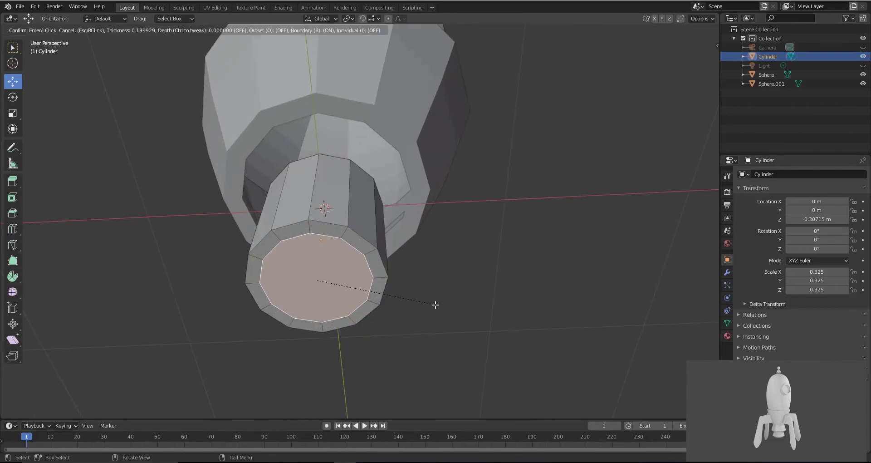
left_click(432, 305)
Step: Lower the inset bottom face about 0.057 m along Z to form a beveled lower edge
key("KP_1")
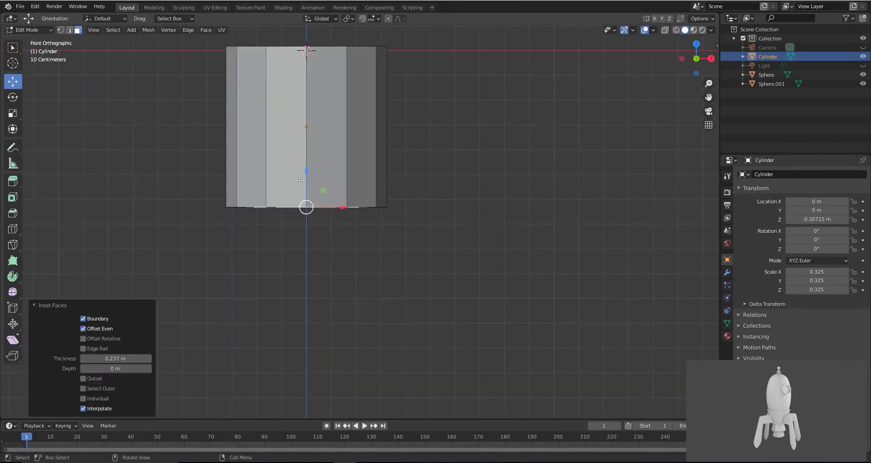
key("g")
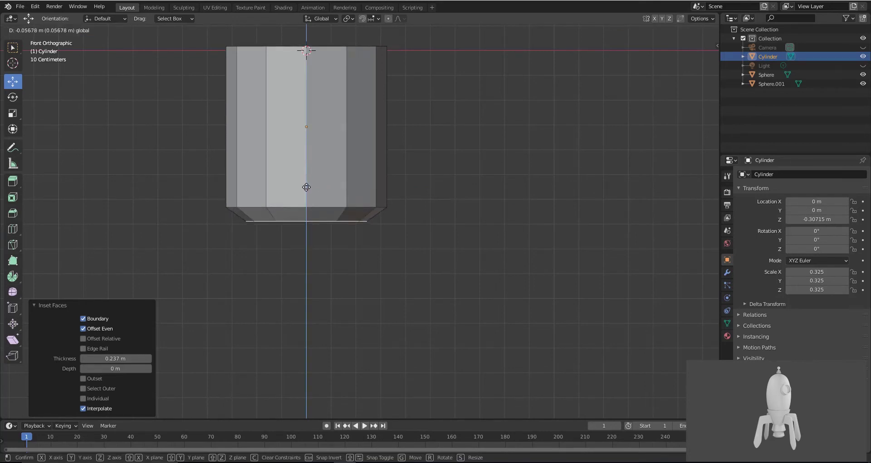
left_click(306, 192)
Step: Select the cylinder's top ring of vertices in wireframe and scale it to about 1.33
middle_click_drag(329, 211, 372, 297, "shift")
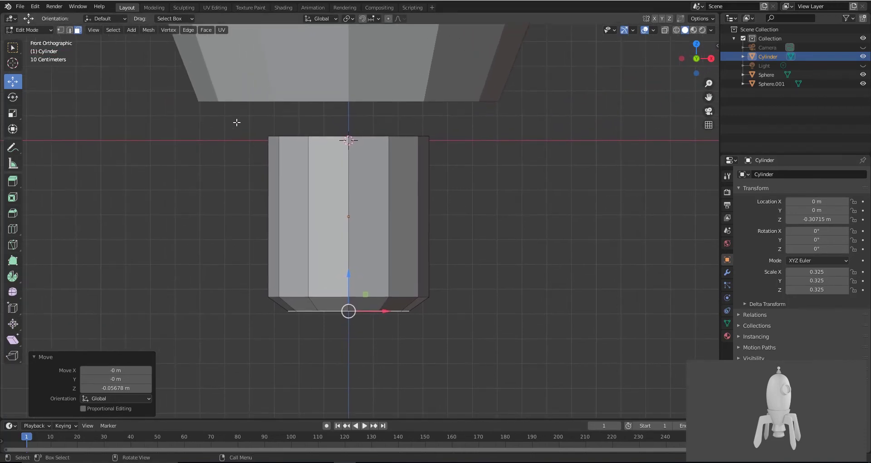
key("1")
key("shift+z")
left_click_drag(238, 100, 505, 170)
key("s")
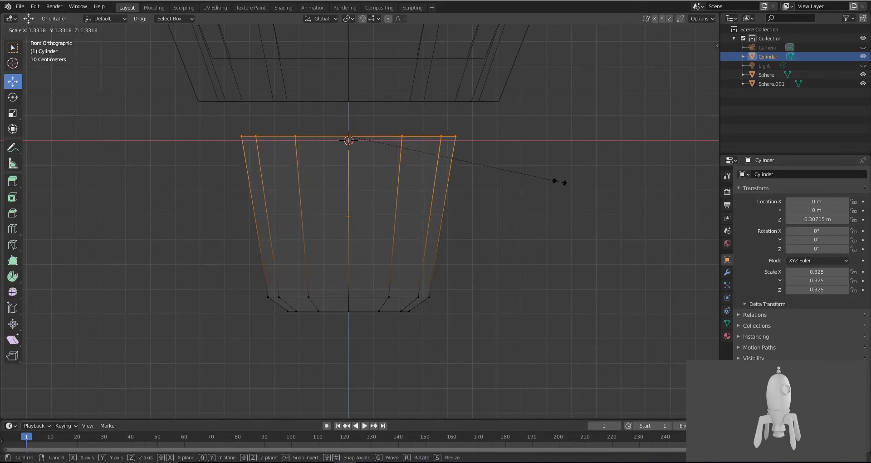
left_click(559, 181)
Step: Scale the cylinder's two lower vertex rings to about 0.943, and again to about 1.84, to flare the base
left_click_drag(220, 370, 488, 256)
key("s")
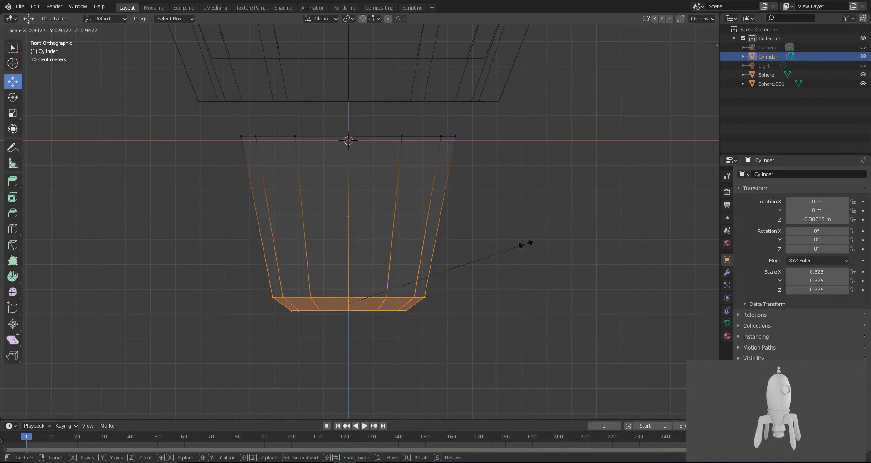
left_click(529, 245)
key("s")
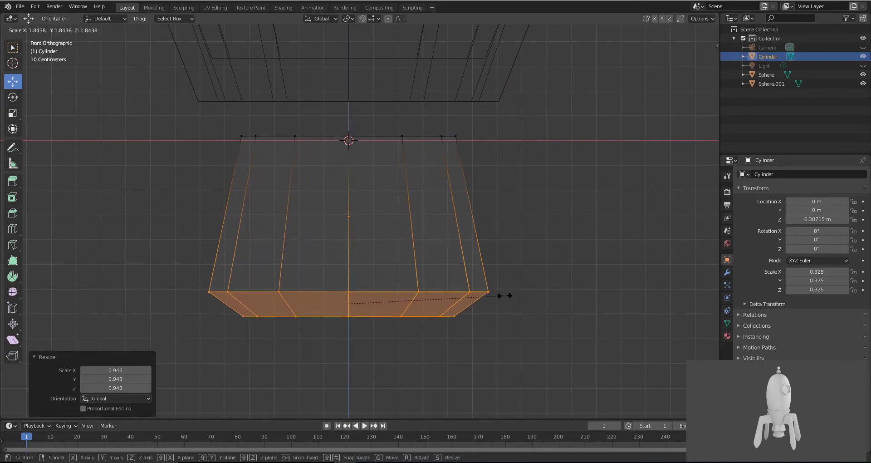
left_click(502, 295)
Step: Scale down the cylinder's top vertex ring, and scale the widest lower ring to about 0.947
left_click_drag(210, 112, 542, 161)
key("s")
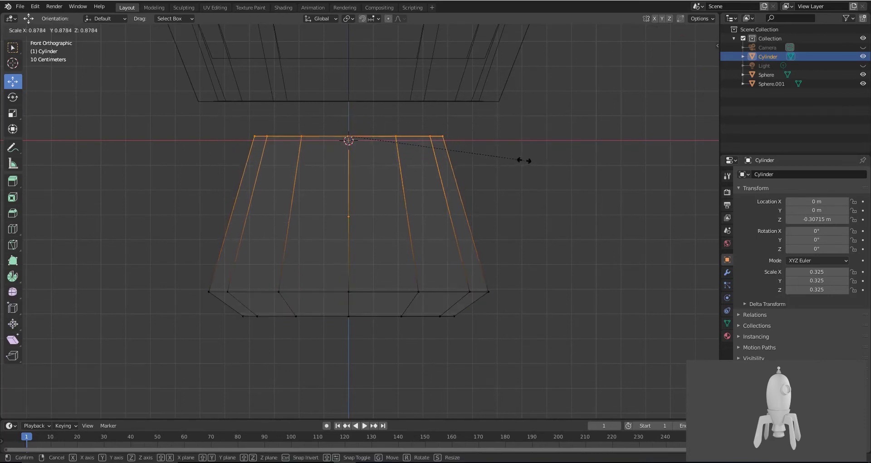
left_click(510, 157)
left_click_drag(164, 260, 554, 299)
key("s")
left_click(546, 299)
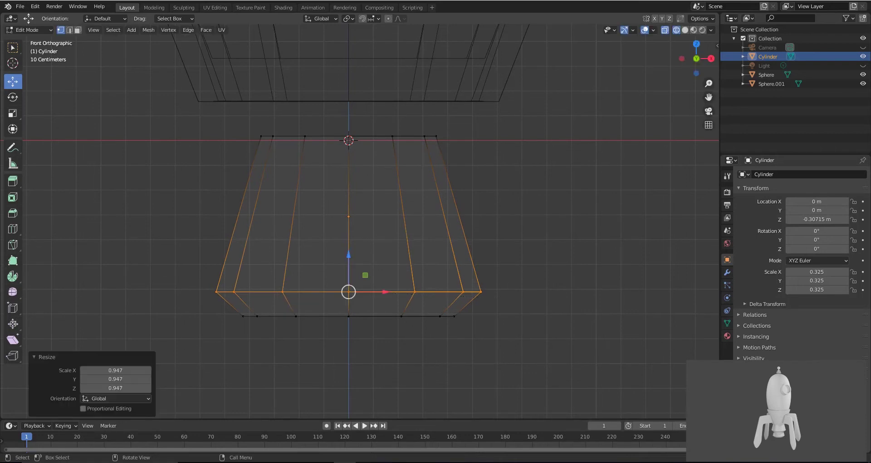
Step: Raise the whole nozzle mesh about 0.144 m and another 0.049 m along Z into the shell's bottom opening
scroll(428, 223, "down", 3)
left_click_drag(220, 175, 538, 389)
left_click_drag(376, 235, 374, 217)
key("shift+z")
middle_click_drag(428, 274, 370, 222)
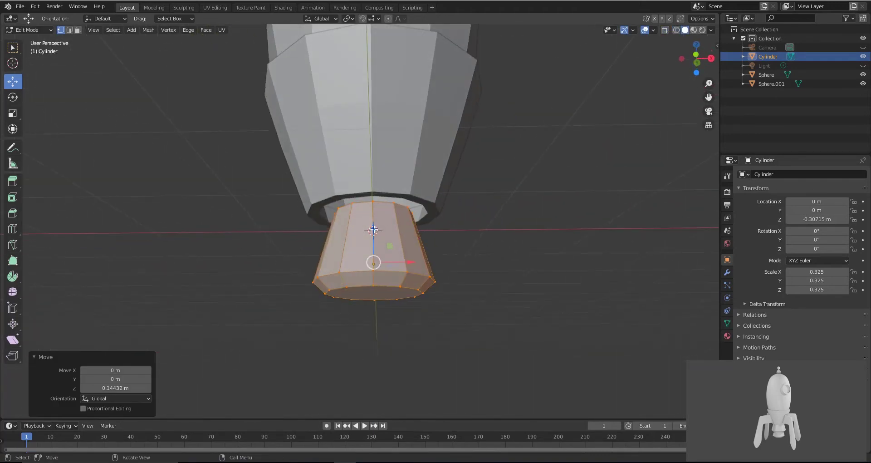
left_click_drag(373, 230, 375, 225)
key("KP_1")
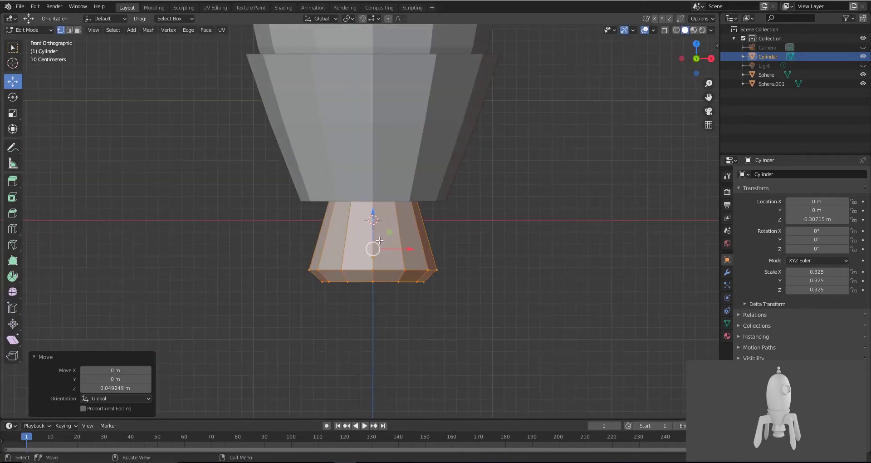
Step: Scale the entire nozzle mesh to about 1.28, and fine-tune it by scaling to about 0.99
key("shift+z")
scroll(424, 239, "up", 3)
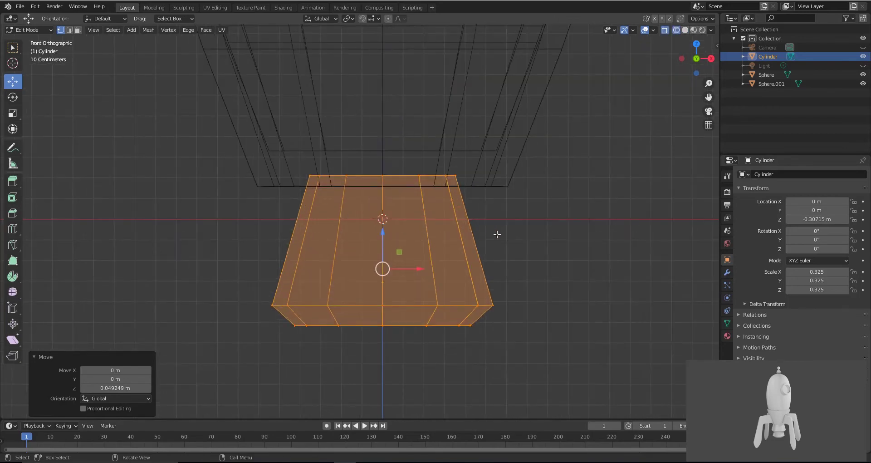
key("s")
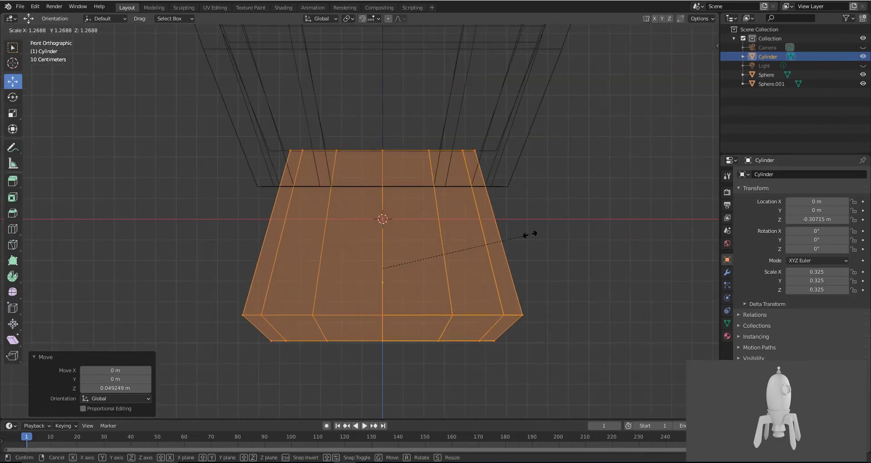
left_click(521, 233)
mouse_move(496, 245)
middle_mouse_down()
mouse_move(484, 196)
mouse_move(482, 235)
mouse_move(509, 232)
middle_mouse_up()
key("shift+z")
key("s")
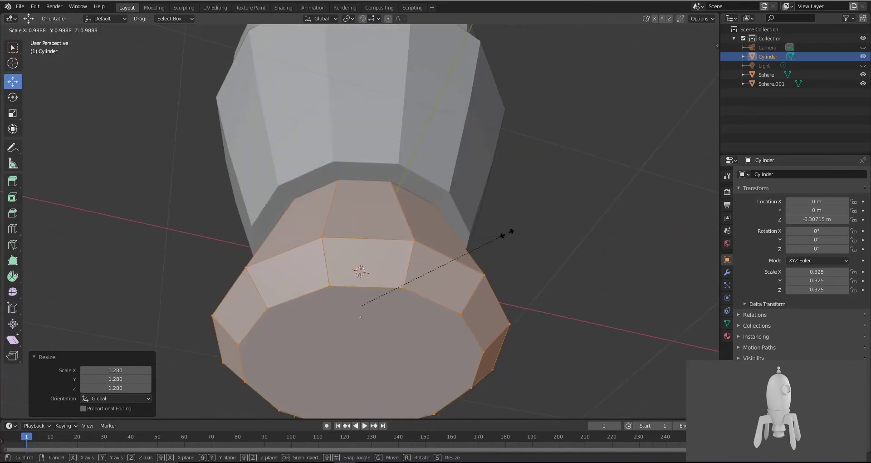
left_click(505, 232)
Step: Select only the nozzle's bottom face in face mode and inset it about 0.208 m
middle_click_drag(505, 233, 434, 261)
mouse_move(382, 271)
middle_mouse_down()
mouse_move(415, 288)
mouse_move(478, 247)
mouse_move(400, 272)
middle_mouse_up()
left_click(399, 271)
key("3")
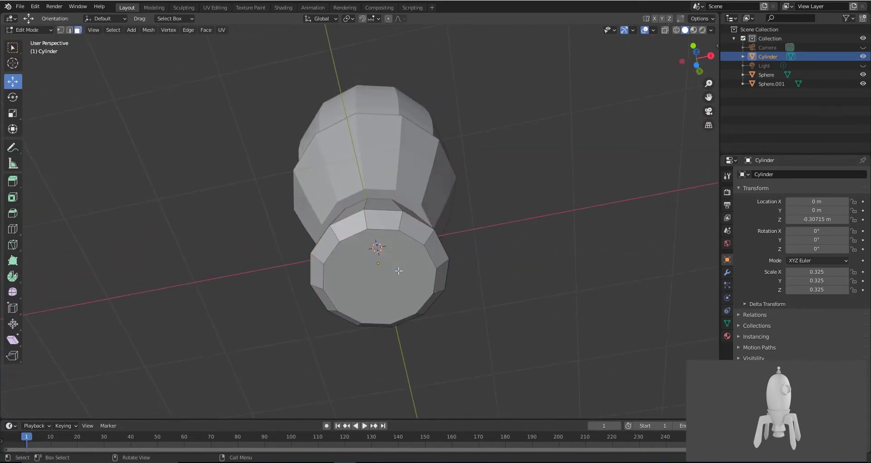
left_click(398, 271)
scroll(465, 295, "up", 2)
key("i")
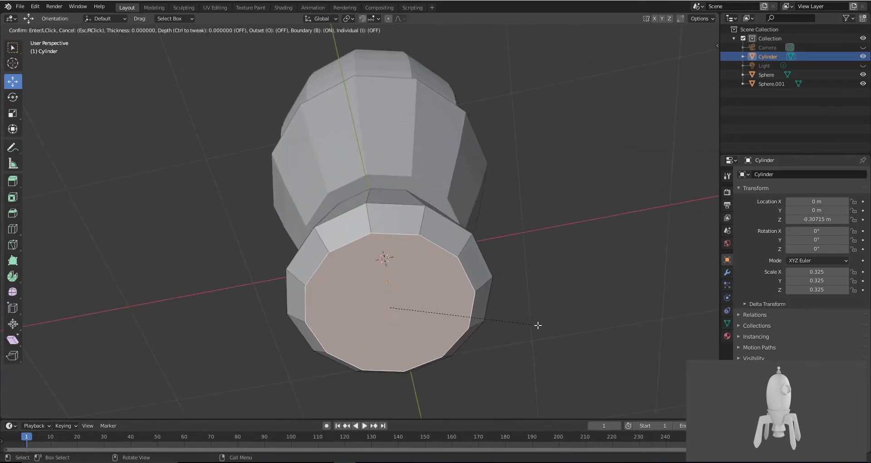
left_click(526, 325)
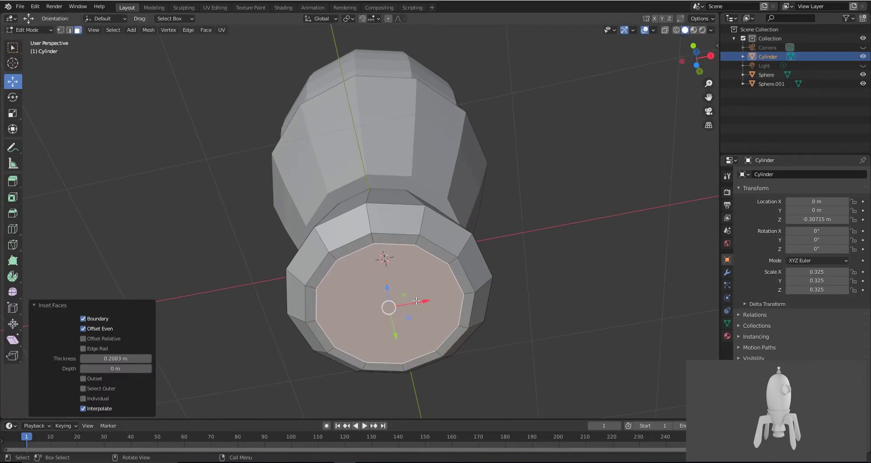
Step: Extrude the nozzle's inset bottom face inward to start hollowing the nozzle
key("e")
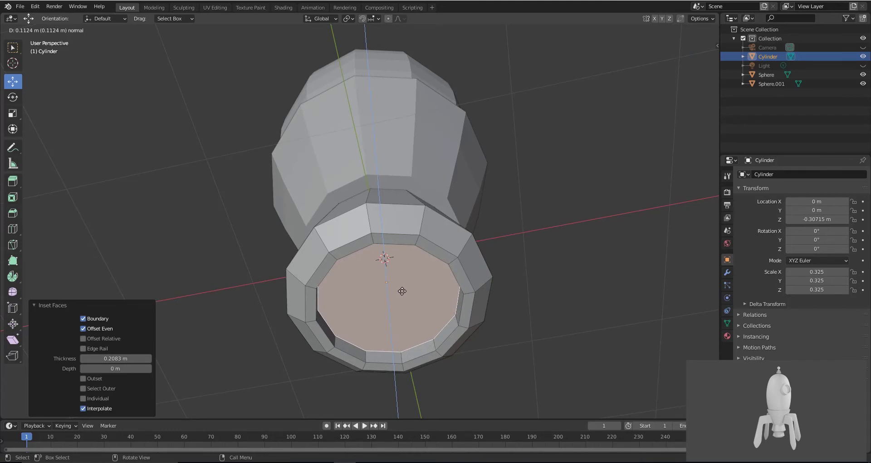
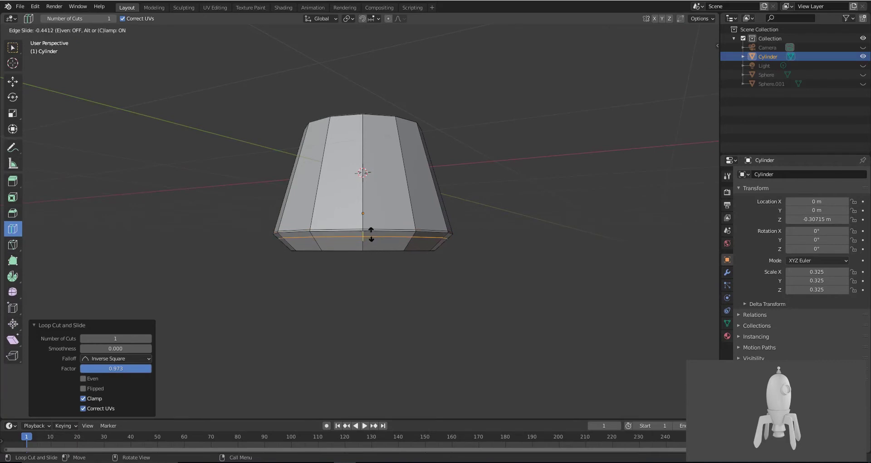
Step: Add supporting edge loops around the nozzle's lower rim with Loop Cut and Slide, including one at factor -0.856, and return to Object Mode
middle_click_drag(373, 216, 357, 173)
scroll(358, 173, "up", 3)
left_click_drag(306, 95, 292, 117)
left_click_drag(302, 293, 303, 306)
left_click_drag(363, 295, 369, 285)
middle_click_drag(369, 285, 379, 198)
key("KP_1")
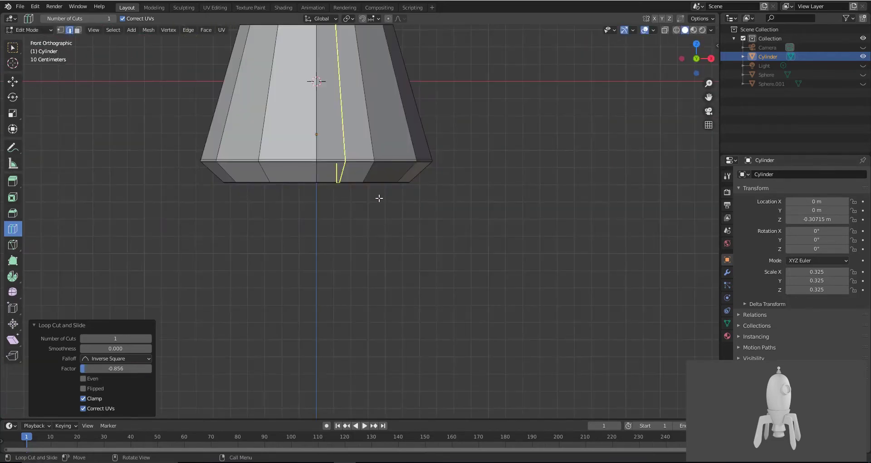
key("Tab")
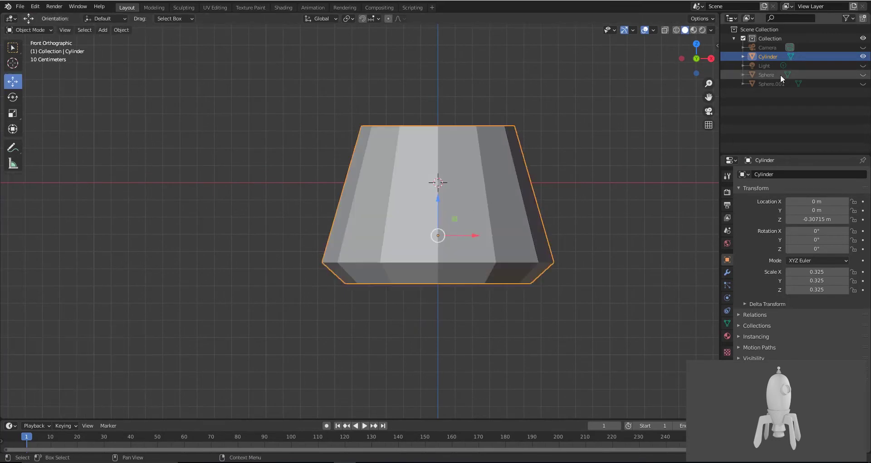
Step: Unhide the rocket's body and the shell around its base
left_click_drag(862, 76, 862, 84)
scroll(475, 164, "down", 4)
middle_click_drag(475, 164, 396, 148)
Step: Duplicate the nozzle and move the copy about 0.913 m down along Z beneath the original
left_click(511, 171)
left_click(395, 148)
key("KP_1")
key("KP_Decimal")
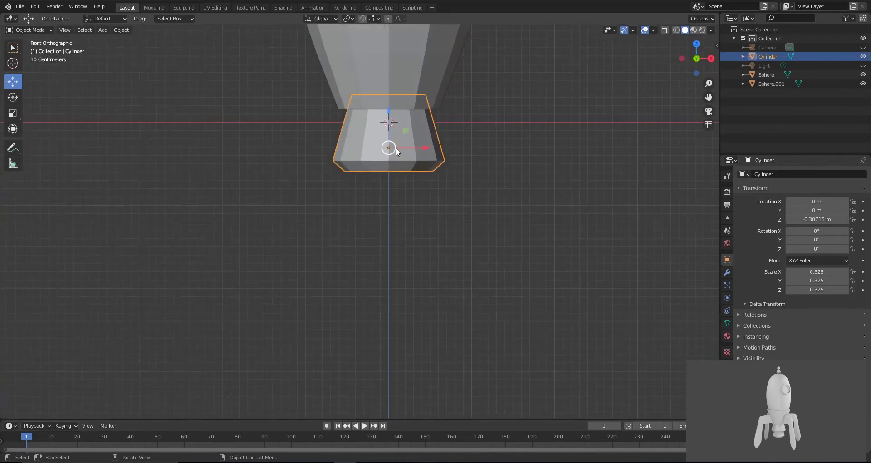
key("shift+d")
key("z")
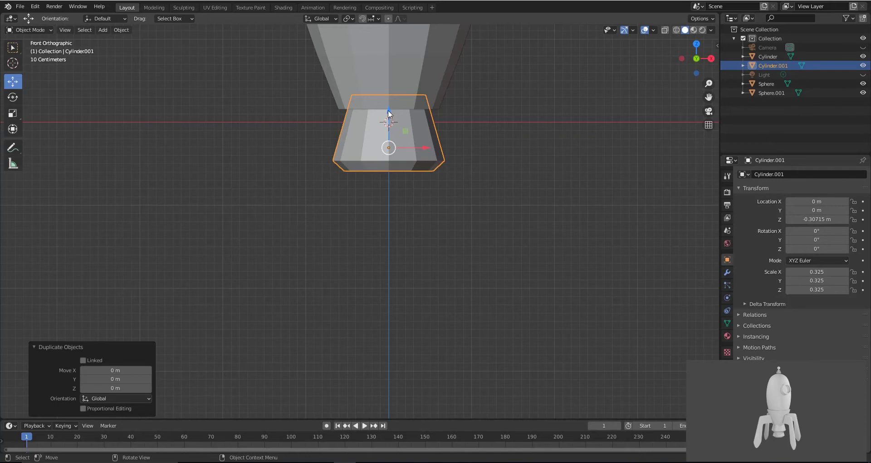
left_click(482, 231)
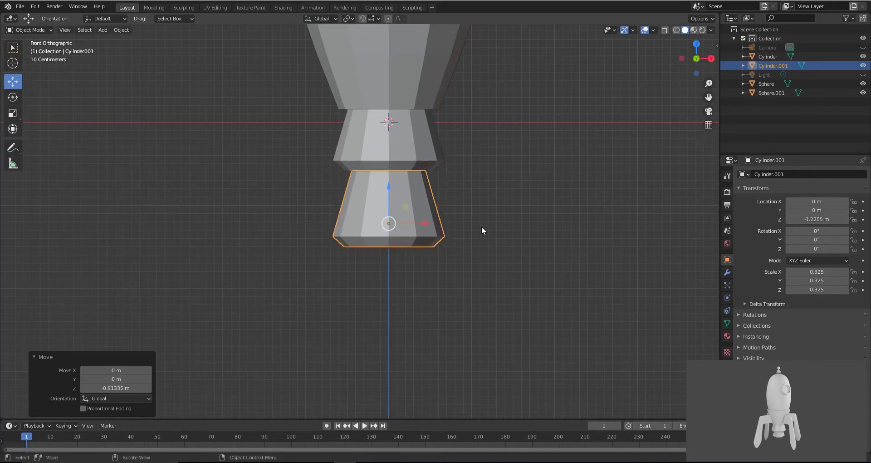
Step: Scale the duplicate nozzle to about 0.829 and stretch it along Z by about 1.012 and 1.036
key("s")
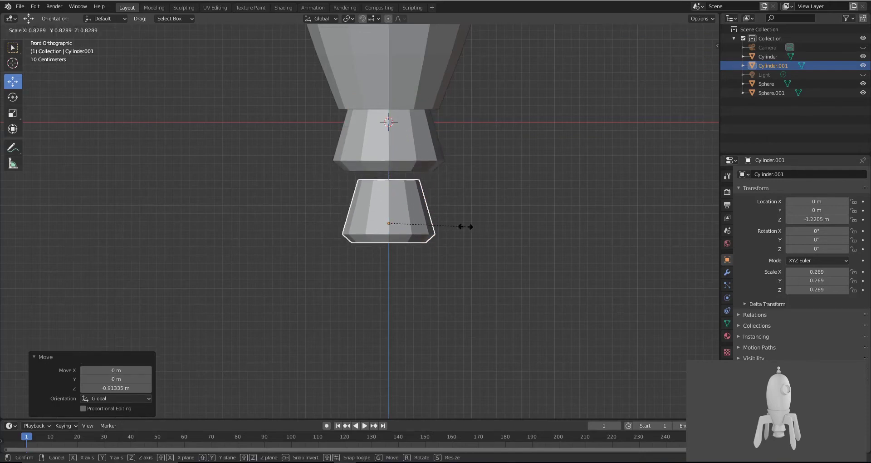
left_click(463, 228)
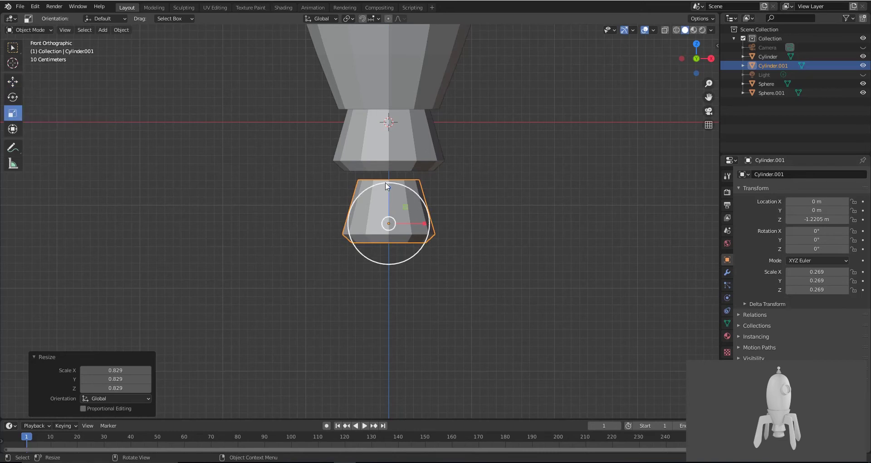
left_click_drag(385, 184, 388, 183)
key("ctrl+z")
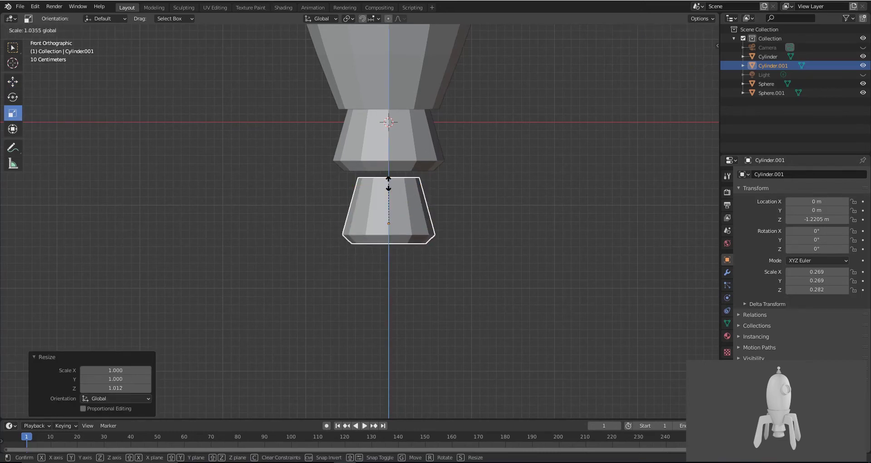
Step: Raise the duplicate nozzle along Z to about -1.068 m so its top tucks into the upper nozzle
middle_click_drag(408, 202, 407, 187)
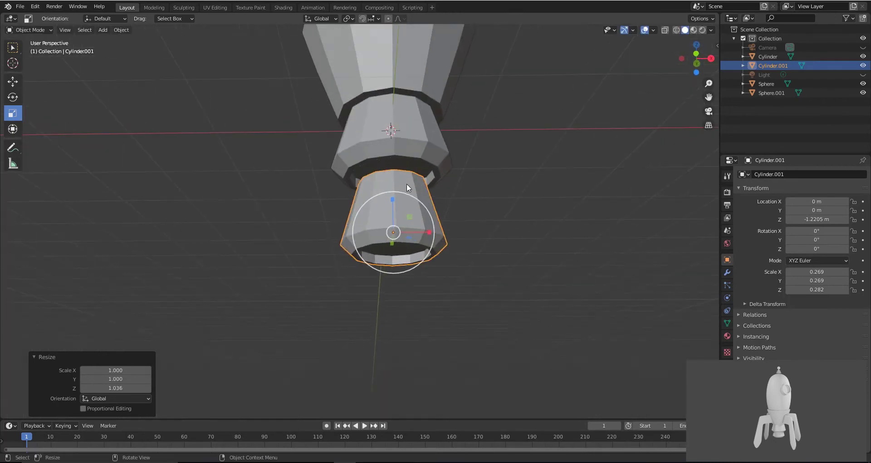
left_click(18, 81)
left_click_drag(388, 206, 389, 193)
left_click(526, 205)
middle_click_drag(526, 205, 387, 187)
scroll(373, 238, "down", 5)
scroll(343, 263, "up", 5)
Step: Select both nozzles and scale them down together slightly, giving the lower one a scale of 0.258 in X and Y
left_click_drag(249, 290, 418, 195)
scroll(418, 195, "up", 4)
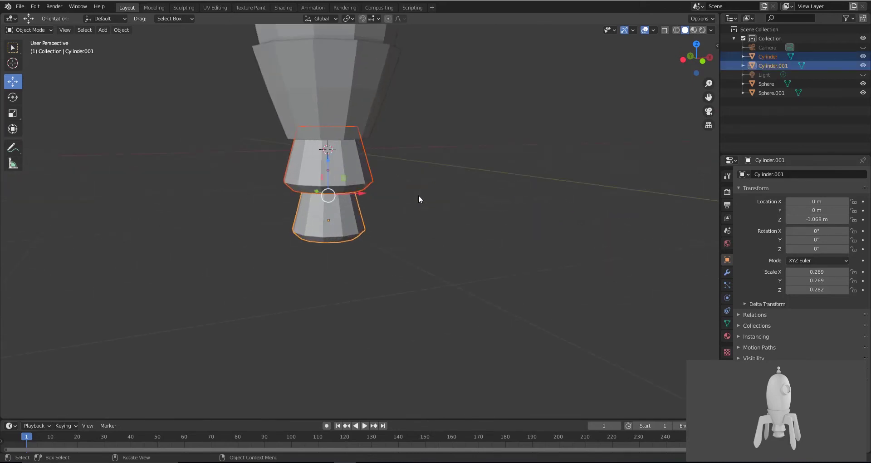
key("s")
left_click(416, 195)
Step: Scale the shell around the body's base to about 0.974
middle_click_drag(415, 195, 375, 137)
left_click(375, 137)
key("s")
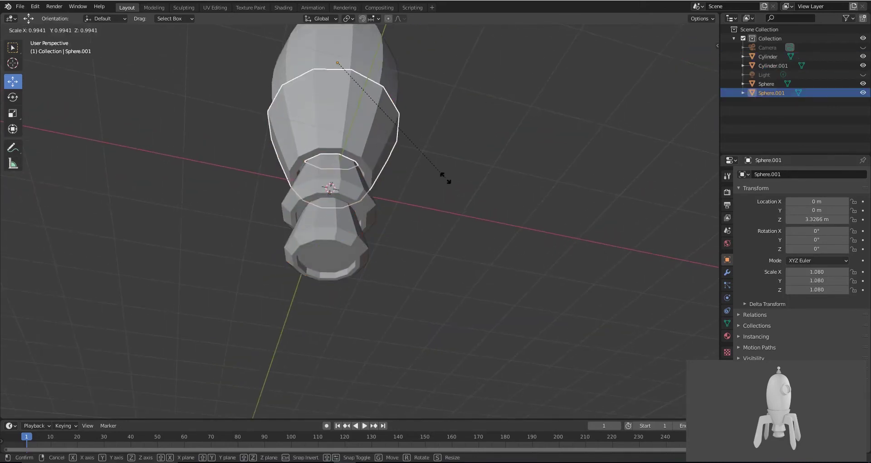
left_click(443, 176)
Step: Set the shell's origin to its geometry in the front wireframe view
key("KP_1")
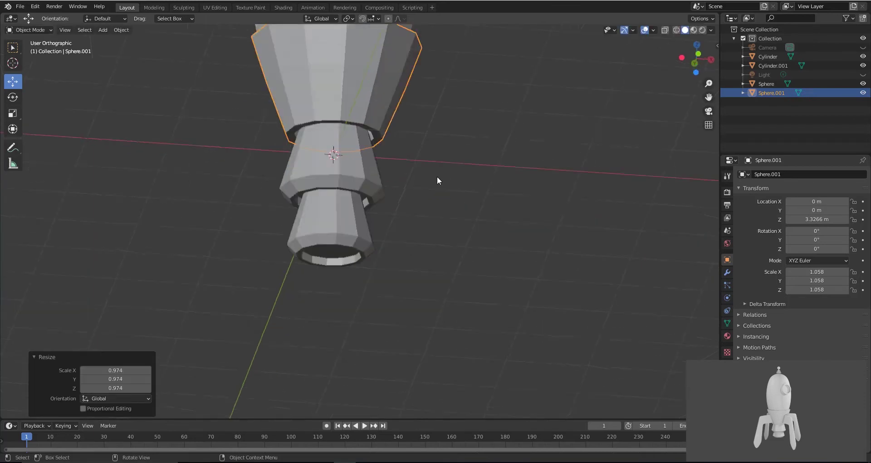
key("shift+z")
middle_click_drag(378, 107, 382, 209, "shift")
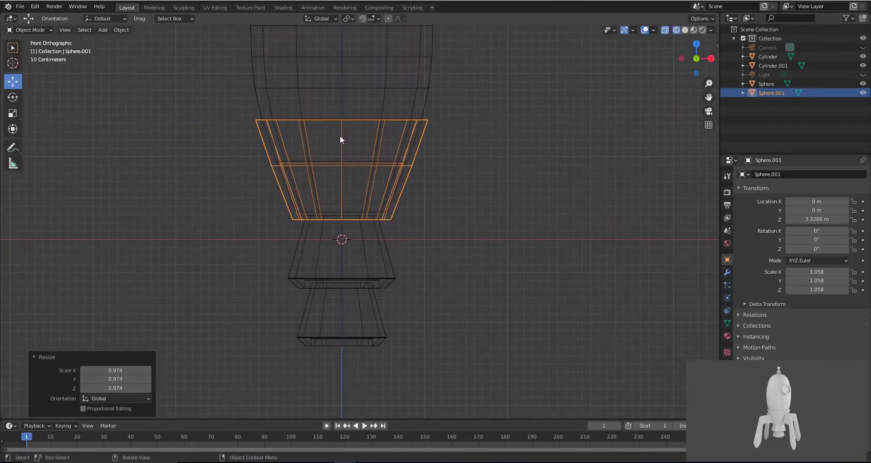
left_click(335, 164)
left_click(301, 167)
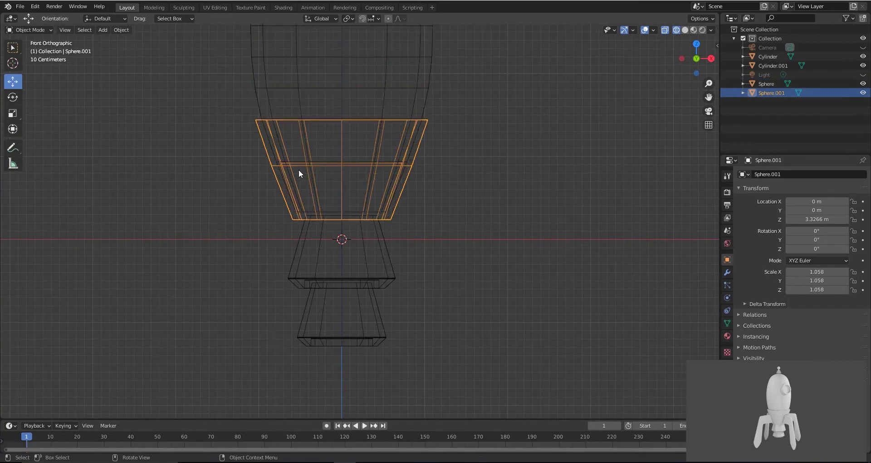
scroll(295, 167, "down", 5)
scroll(353, 110, "up", 4)
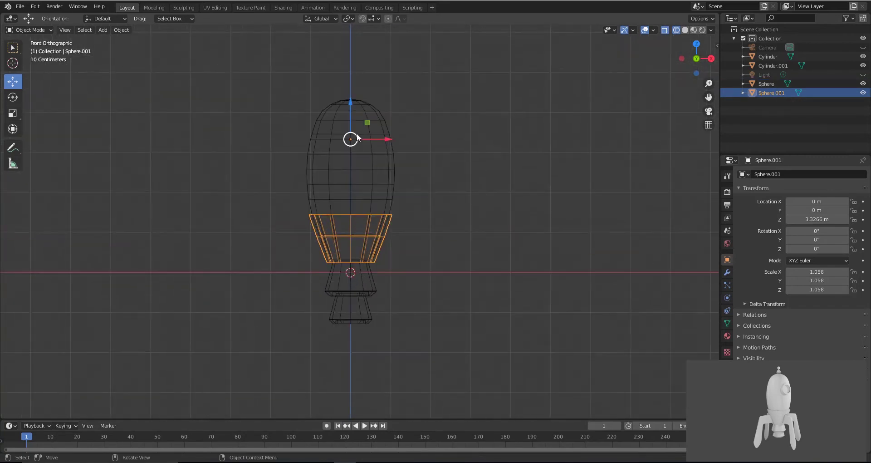
left_click(121, 30)
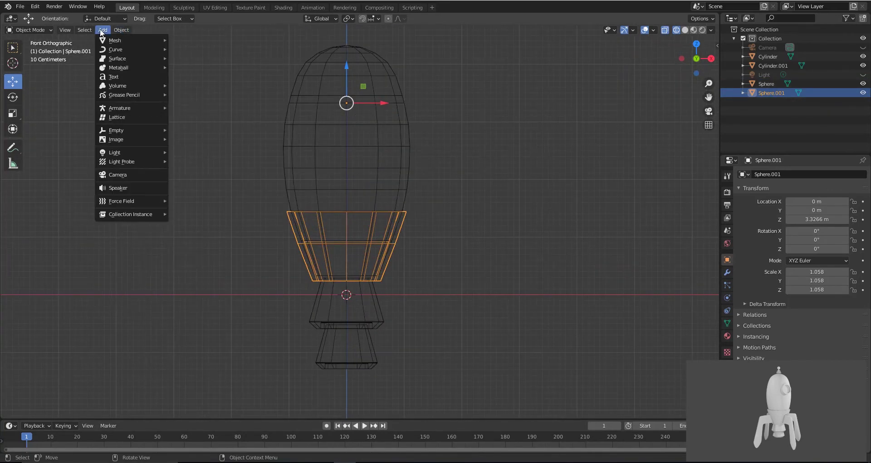
mouse_move(133, 48)
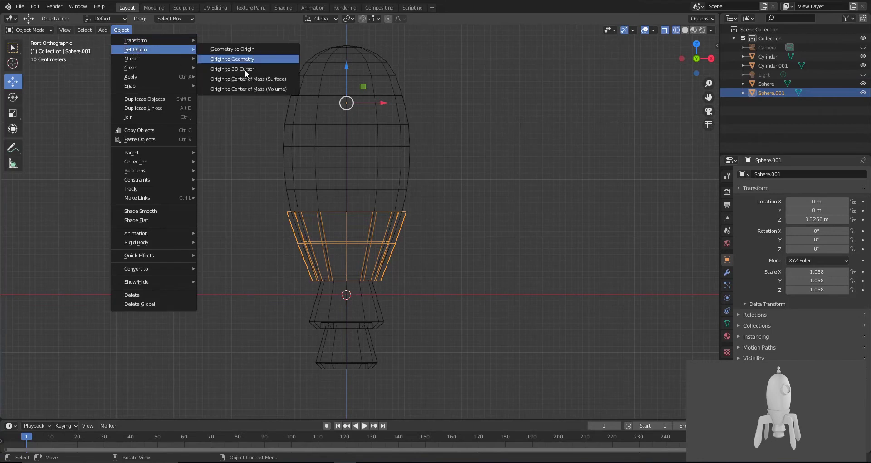
left_click(263, 59)
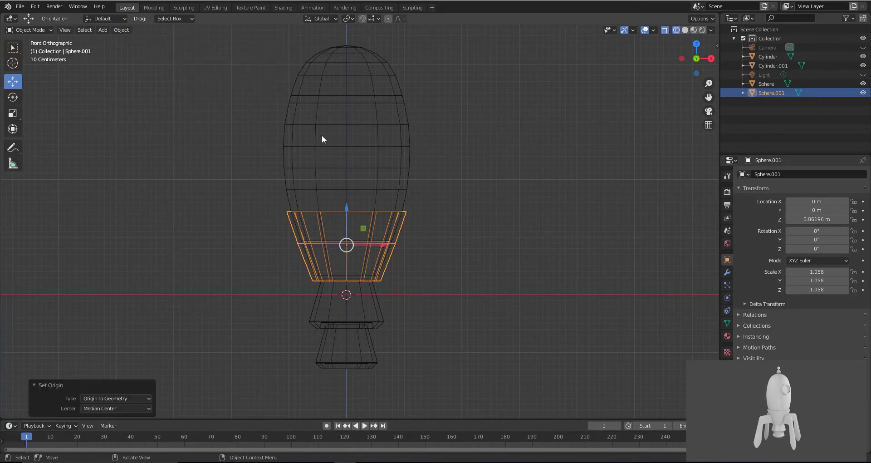
Step: Return to solid shading and lower the shell slightly along Z on the rocket's body
scroll(357, 209, "up", 5)
middle_click_drag(359, 211, 341, 131, "shift")
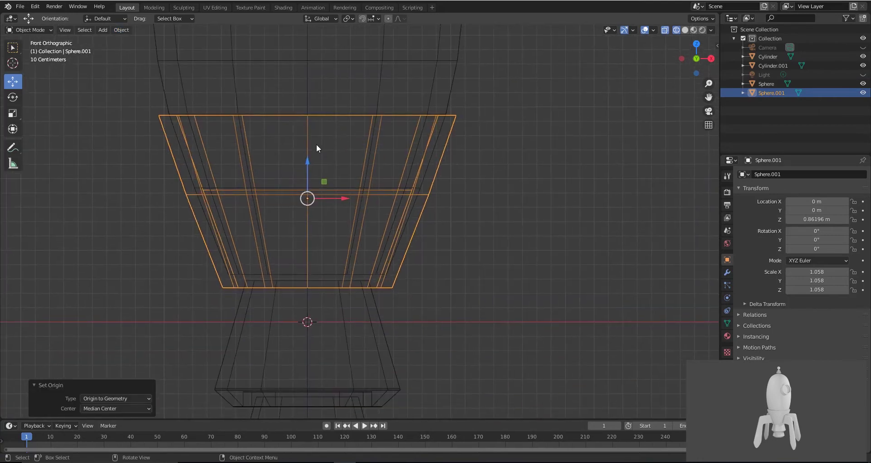
key("shift+z")
mouse_move(308, 157)
middle_mouse_down()
mouse_move(352, 137)
mouse_move(310, 181)
middle_mouse_up()
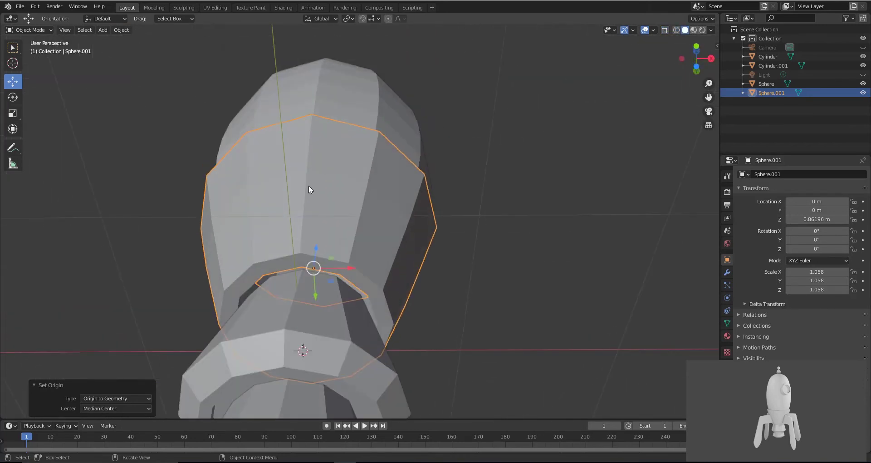
left_click_drag(315, 250, 316, 261)
scroll(333, 199, "down", 3)
Step: Raise the lower nozzle along Z to about -0.821 m, deeper into the upper nozzle, and deselect it
middle_click_drag(336, 160, 364, 269)
middle_click_drag(352, 380, 361, 238, "shift")
left_click(356, 255)
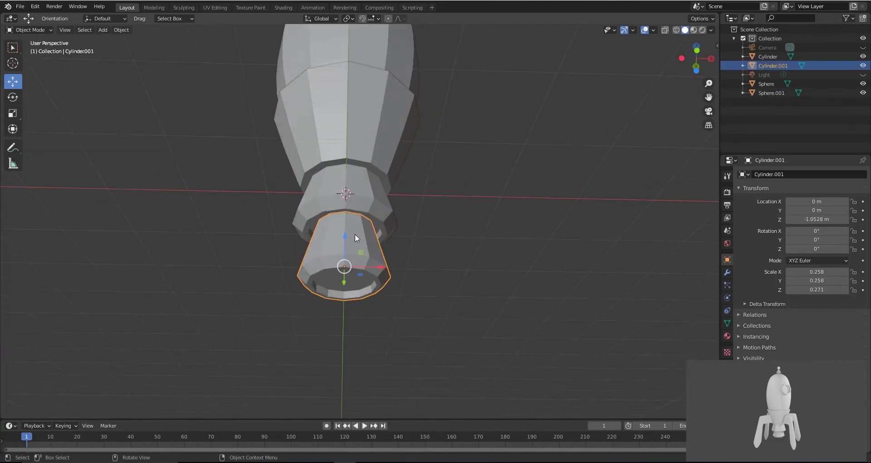
left_click_drag(345, 230, 344, 212)
middle_click_drag(345, 213, 352, 228)
left_click(458, 242)
Step: Examine how the body, shell and two nozzles fit together from several sides
scroll(458, 242, "down", 6)
middle_click_drag(386, 194, 327, 252, "shift")
scroll(327, 252, "up", 4)
scroll(400, 222, "down", 3)
middle_click_drag(366, 215, 439, 181, "shift")
middle_click_drag(415, 229, 341, 185, "shift")
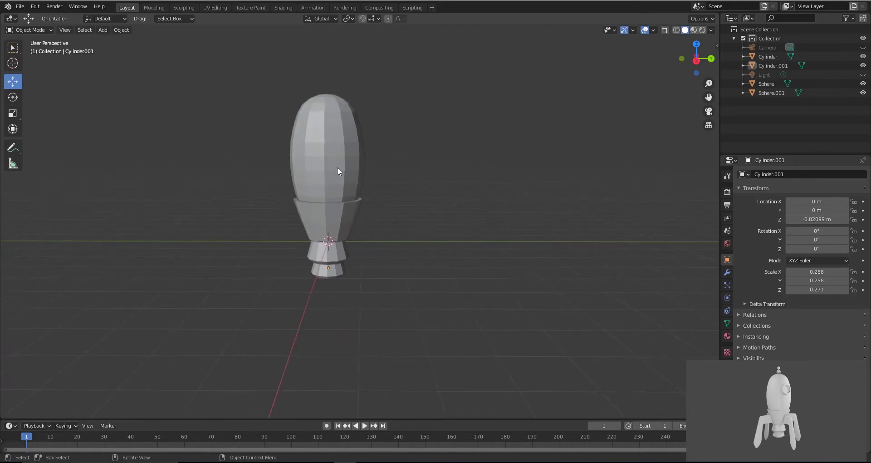
middle_click_drag(332, 157, 322, 124)
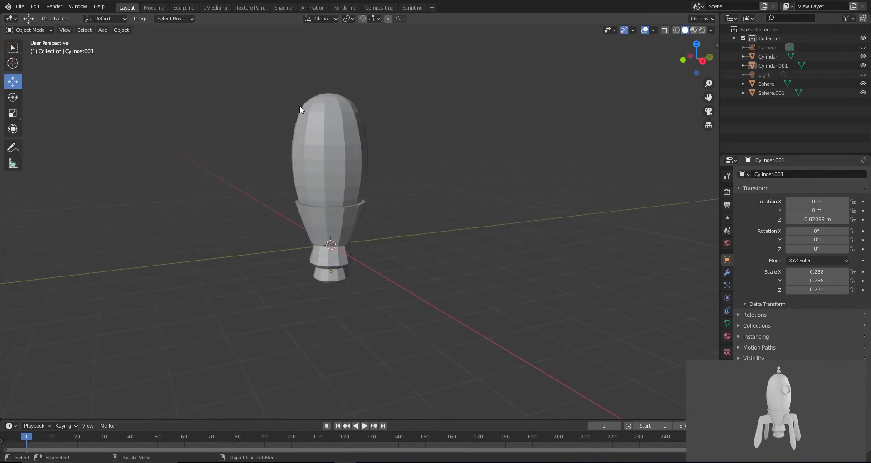
Step: Add a mesh cylinder with 12 vertices, a 1 m radius and a 2 m depth at the world origin
left_click(103, 30)
mouse_move(111, 42)
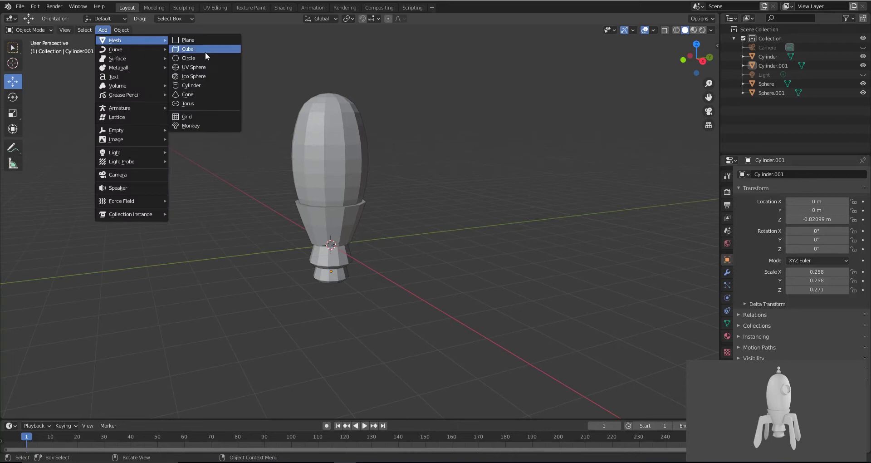
left_click(195, 83)
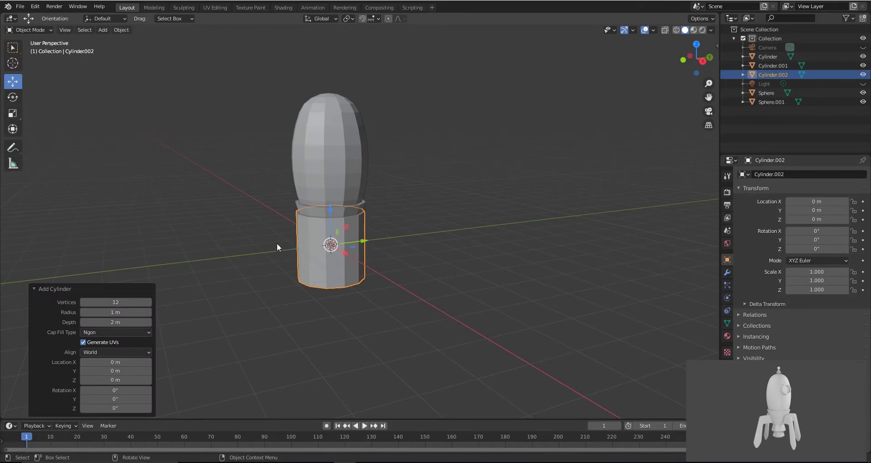
Step: Rotate the new cylinder about X and set its X rotation to exactly -90°
left_click(13, 98)
key("KP_1")
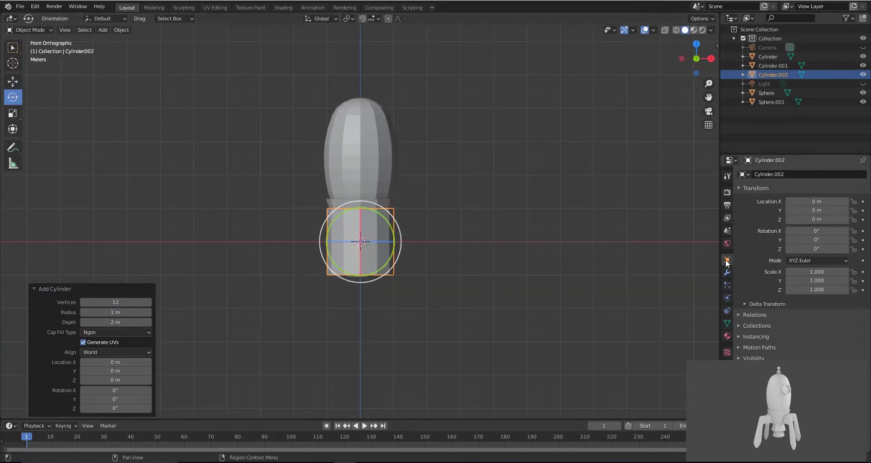
left_click_drag(362, 215, 358, 239)
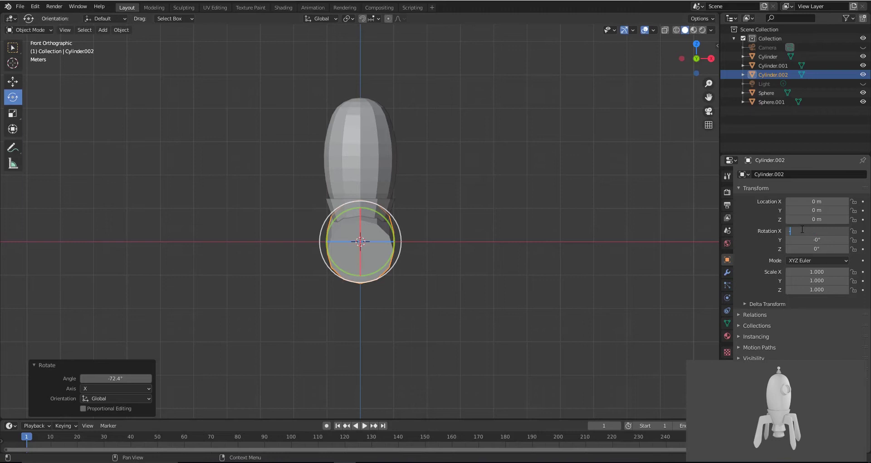
left_click(802, 229)
type("-90")
key("Return")
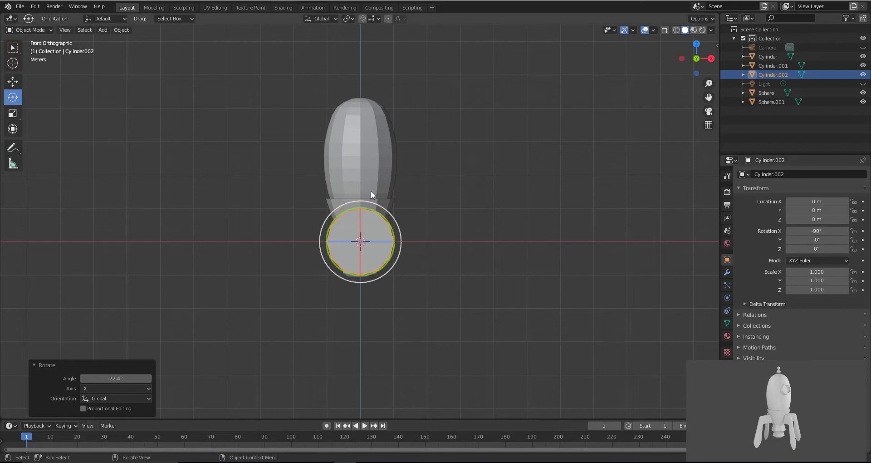
Step: Move the cylinder in front of the rocket's upper body, to about Y -2.545 m and Z 2.831 m
left_click(13, 82)
key("KP_3")
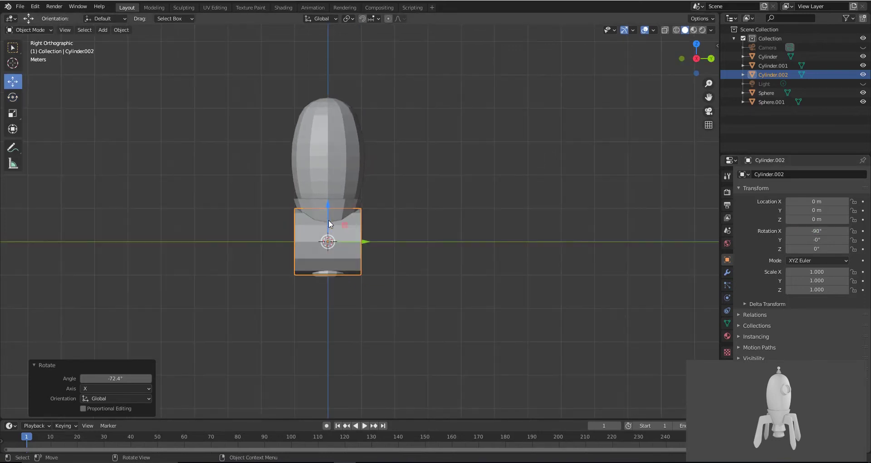
left_click_drag(327, 208, 277, 144)
scroll(278, 126, "up", 6)
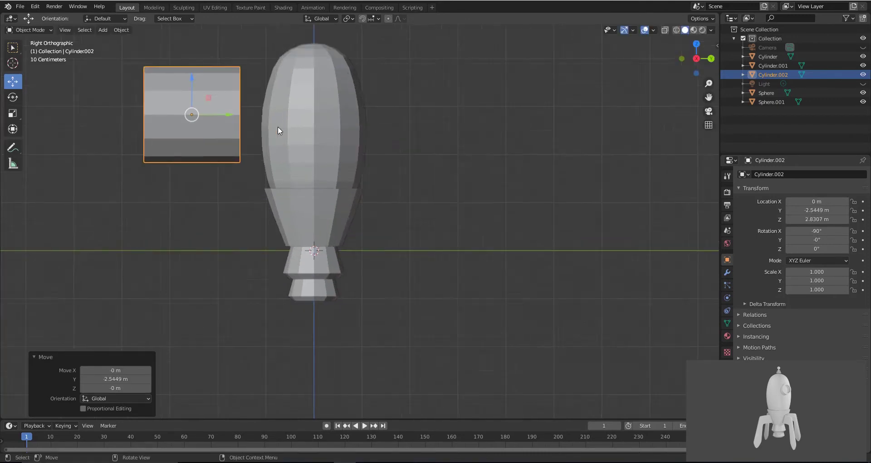
middle_click_drag(223, 118, 426, 241, "shift")
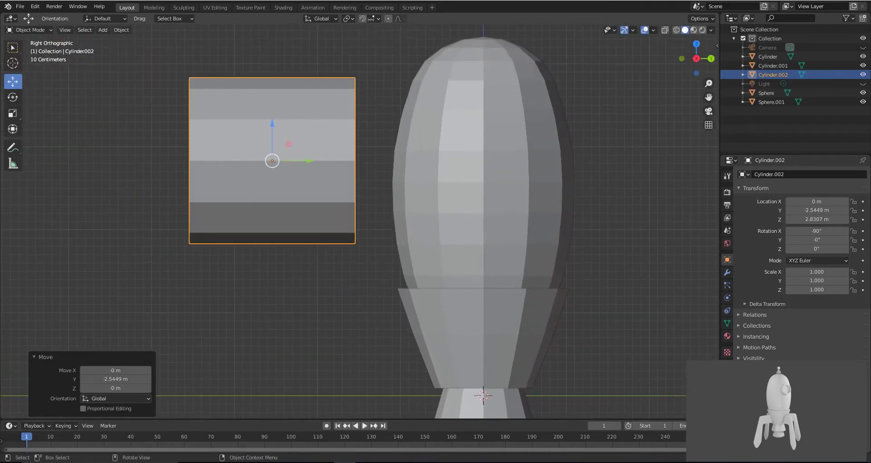
Step: Scale the cylinder down uniformly to about 0.355 and check its size against the rocket's body from the front
key("s")
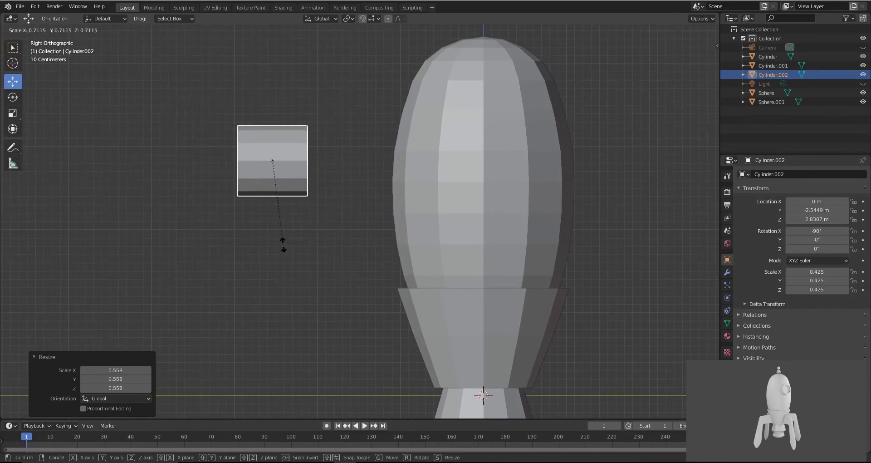
left_click(299, 227)
key("KP_1")
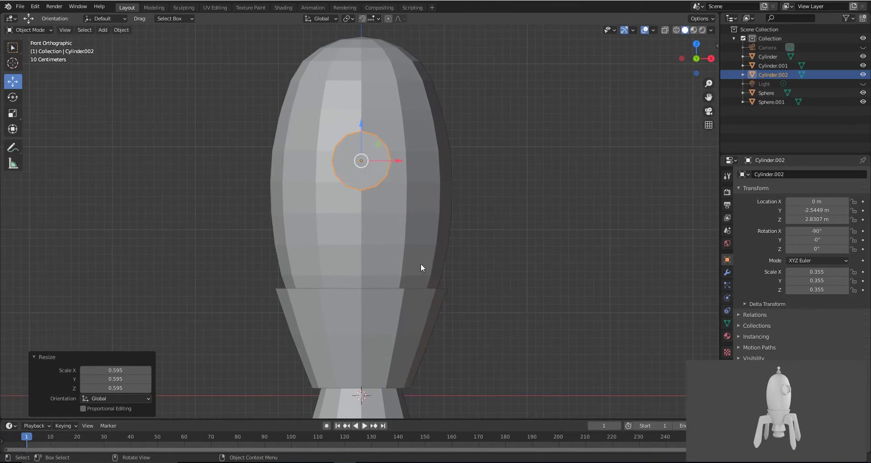
scroll(420, 265, "up", 4)
middle_click_drag(401, 152, 382, 230, "shift")
scroll(382, 205, "up", 3)
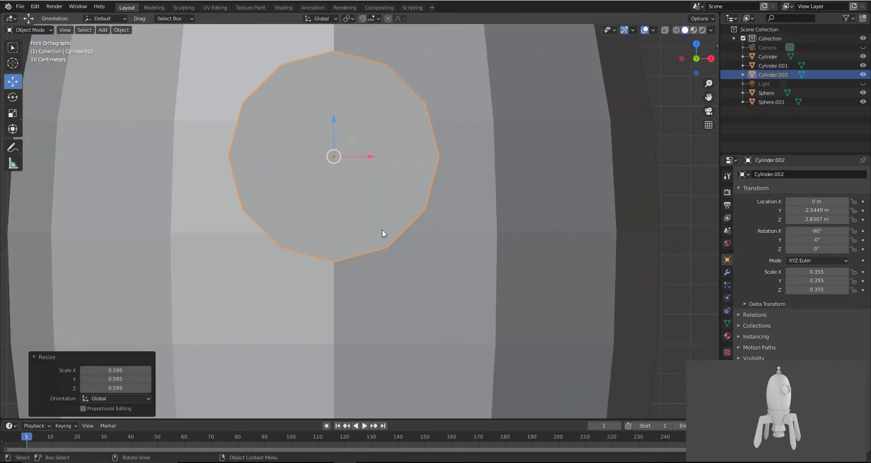
Step: Flatten the window cylinder's mesh along Y in Edit Mode to about 0.205 of its depth, forming a thin disc
key("Tab")
scroll(371, 195, "down", 5)
middle_click_drag(414, 200, 329, 214)
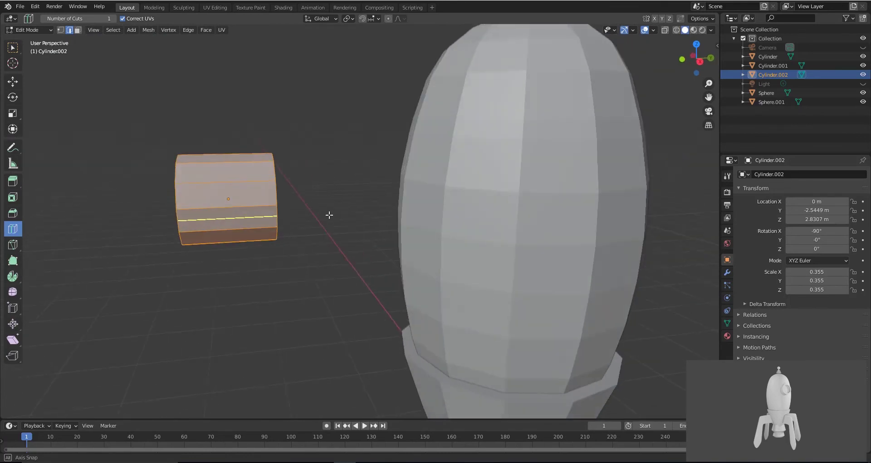
left_click(13, 112)
left_click_drag(264, 198, 232, 195)
middle_click_drag(232, 194, 317, 199)
scroll(317, 199, "up", 2)
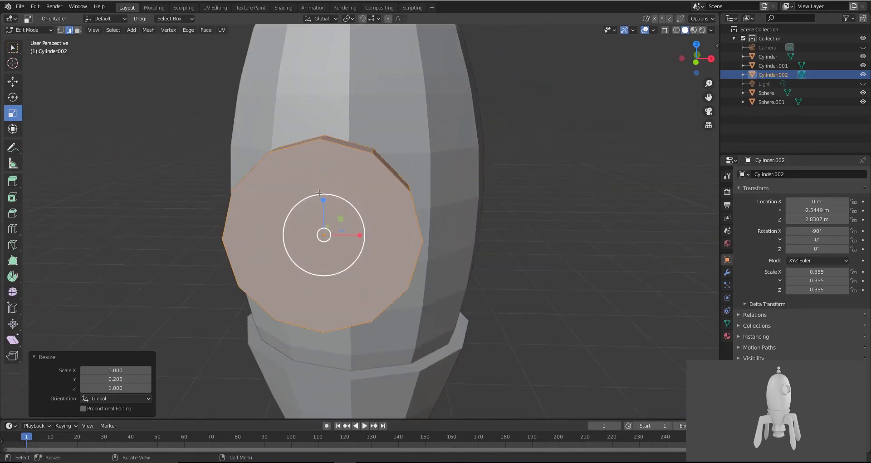
Step: Inset the disc's front face by about 0.197 m to form the window frame
left_click(350, 152)
key("3")
left_click(318, 203)
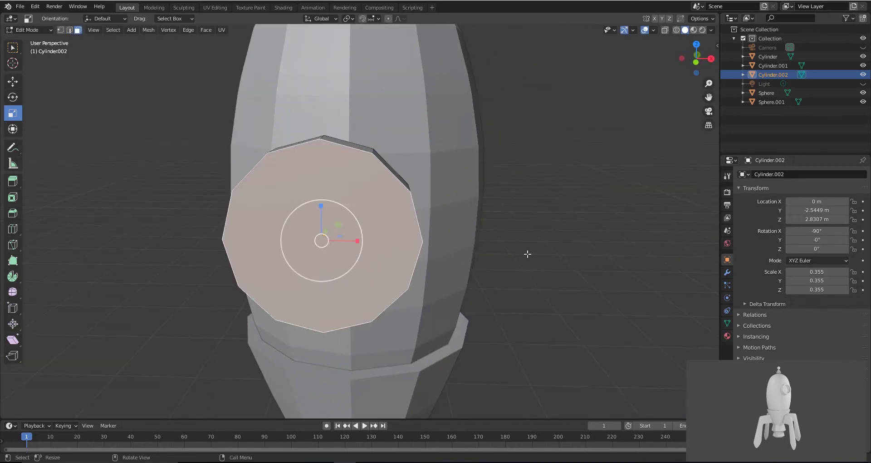
key("i")
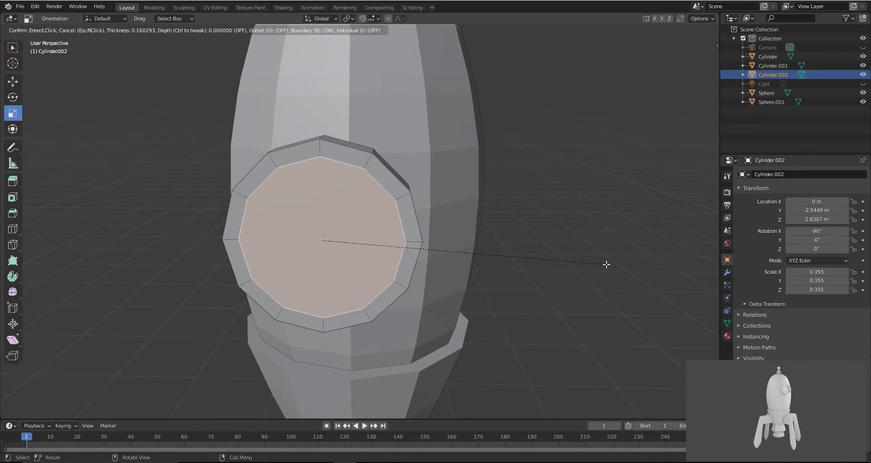
left_click(602, 263)
Step: Extrude the inset face about 0.07 m inward to recess the window glass behind the frame
middle_click_drag(439, 267, 403, 268)
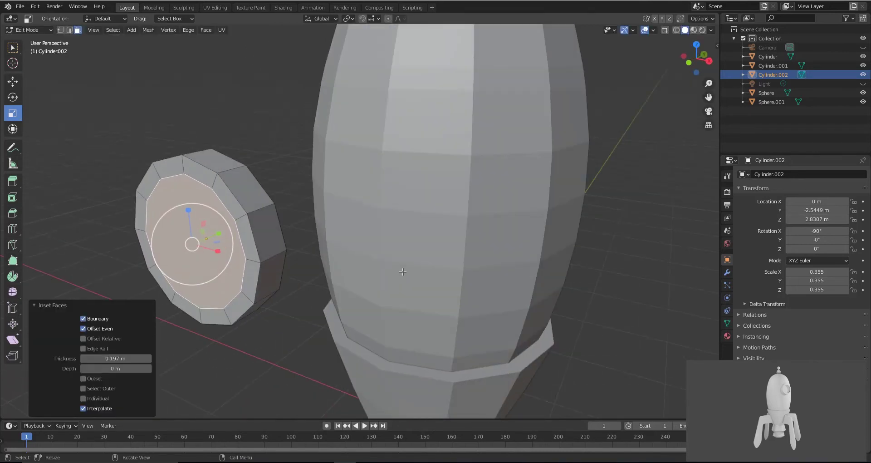
key("e")
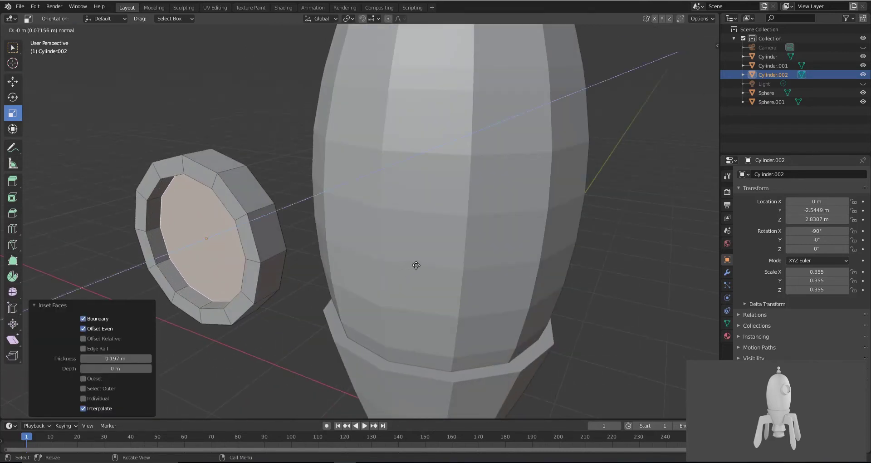
left_click(416, 265)
Step: Add supporting edge loops around the window disc, sliding them close to its front and back edges
middle_click_drag(322, 237, 189, 205)
middle_click_drag(90, 223, 486, 119)
scroll(503, 190, "up", 3)
left_click_drag(486, 119, 502, 112)
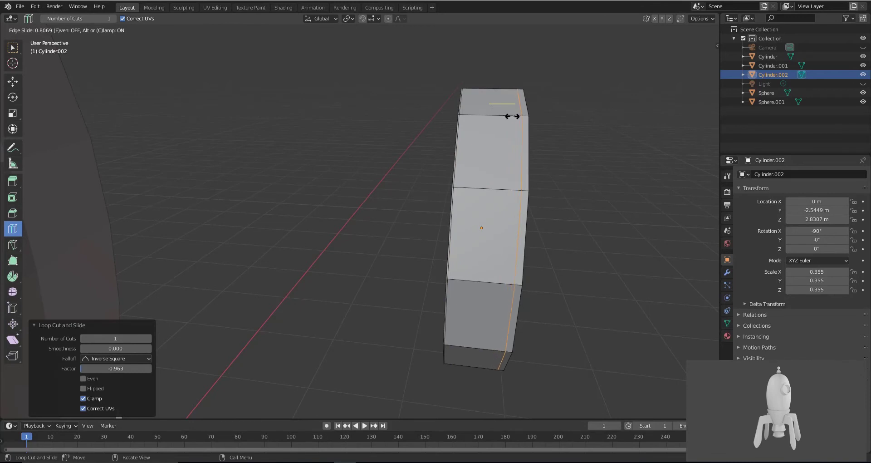
left_click_drag(517, 118, 517, 117)
middle_click_drag(556, 136, 477, 142)
mouse_move(324, 147)
left_mouse_down()
mouse_move(321, 130)
mouse_move(334, 155)
left_mouse_up()
left_click_drag(451, 182, 440, 184)
middle_click_drag(377, 185, 481, 187)
Step: Inset the disc's back face by about 0.0217 m
left_click(13, 81)
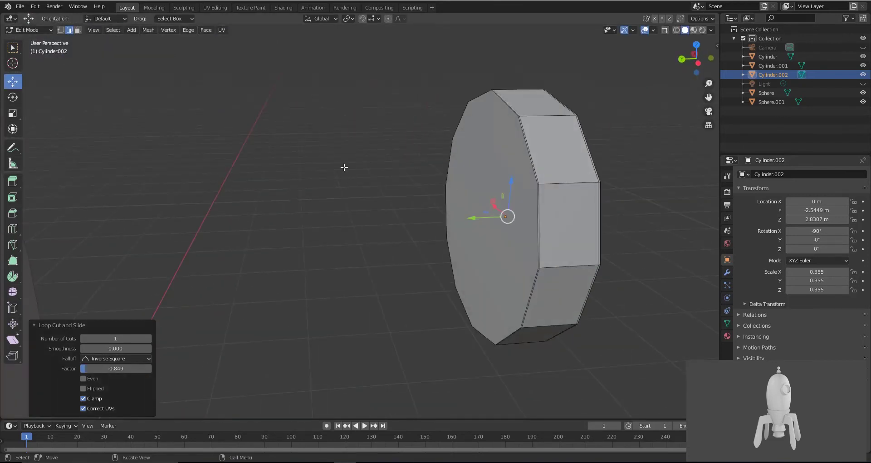
left_click(487, 172)
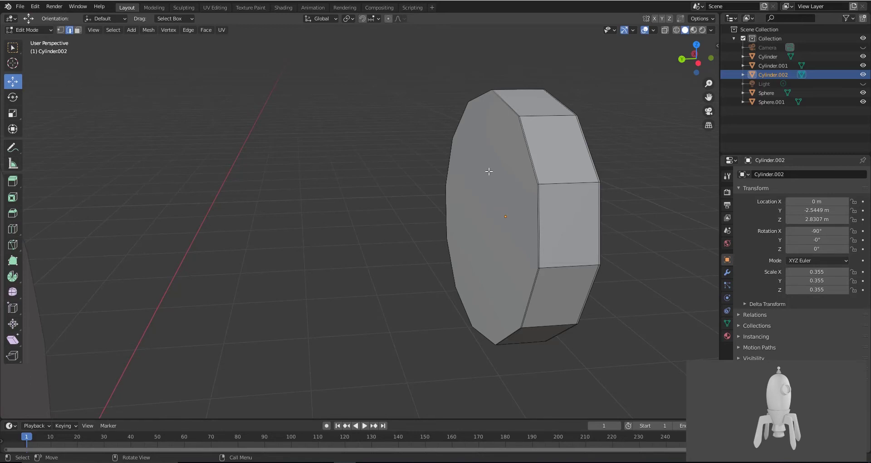
key("3")
left_click(489, 171)
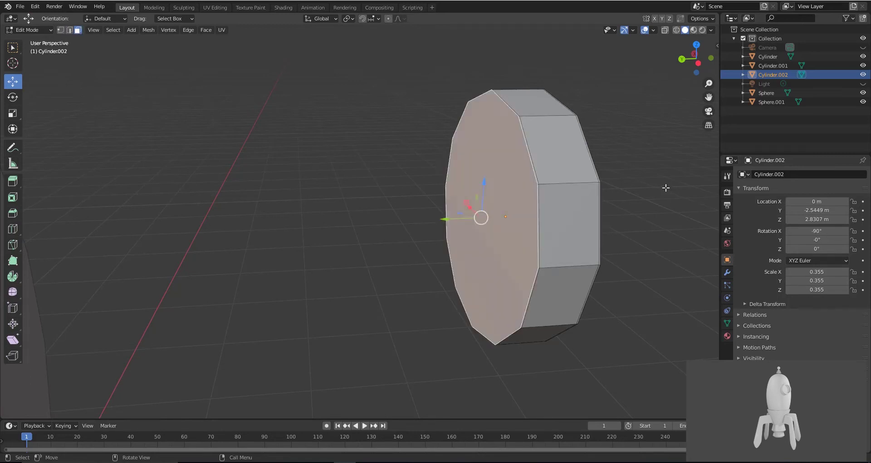
key("i")
left_click(662, 188)
Step: Inset the recessed front face of the window by about 0.0153 m and return to Object Mode
scroll(659, 188, "down", 3)
middle_click_drag(659, 189, 483, 195)
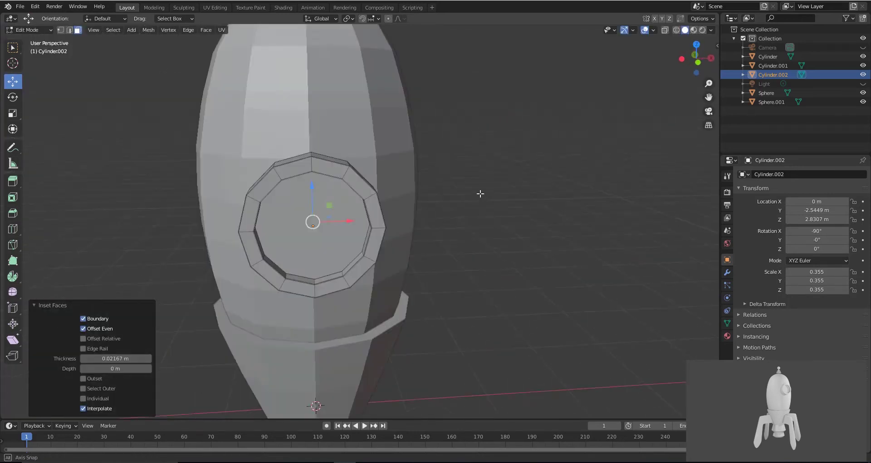
scroll(482, 195, "up", 3)
key("i")
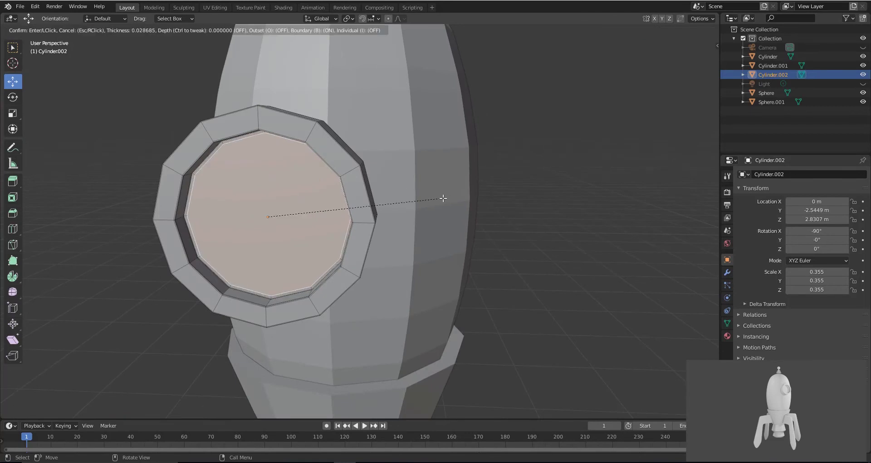
left_click(443, 197)
scroll(443, 190, "down", 5)
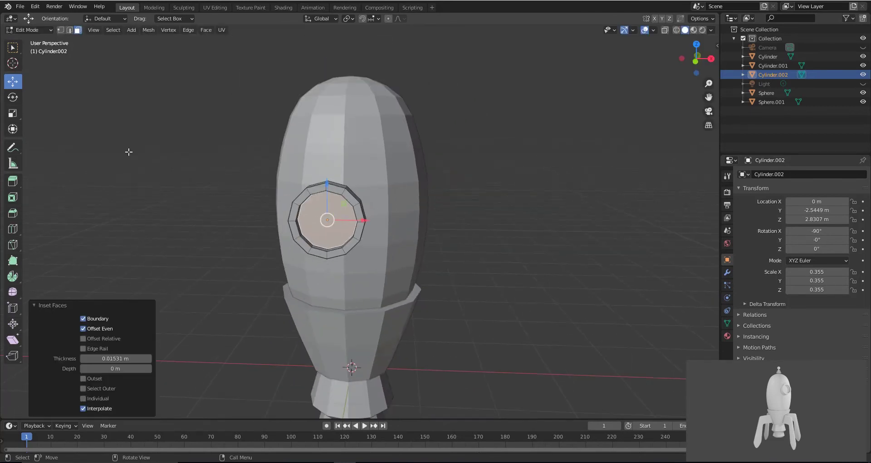
key("Tab")
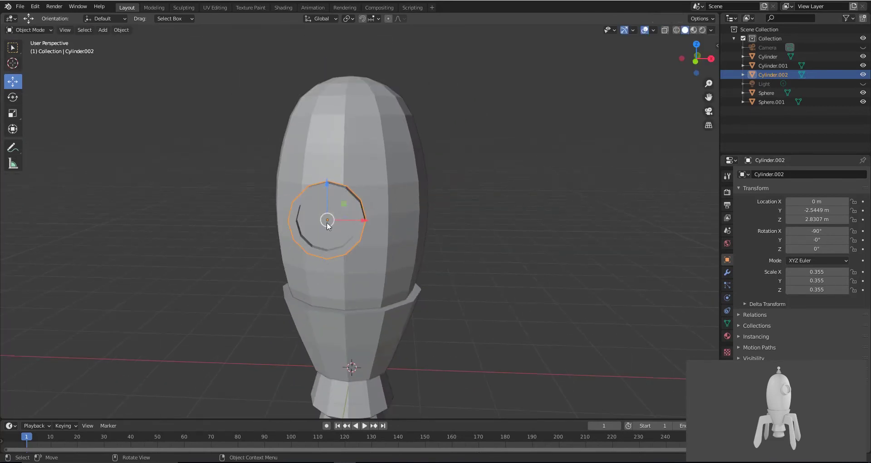
Step: Raise the window to about Z 3.036 m and scale it up uniformly to about 0.428
key("KP_1")
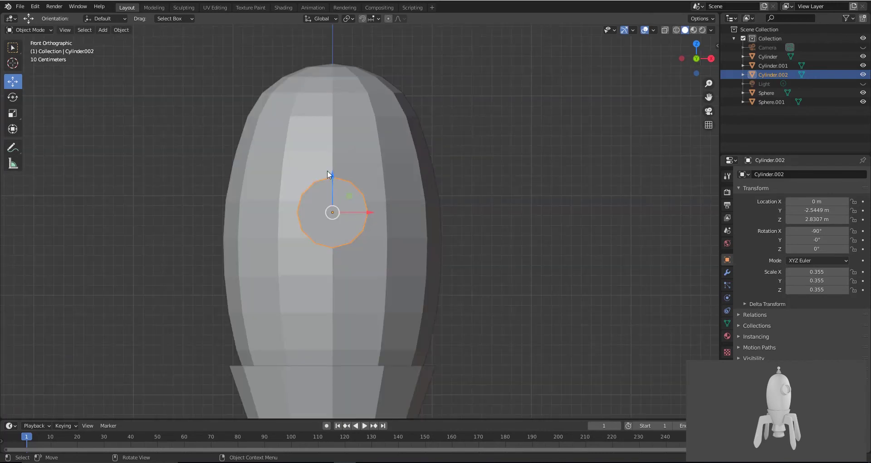
left_click_drag(332, 172, 332, 151)
key("s")
left_click(436, 181)
Step: Move the window along Y toward the rocket body, to about Y -1.193 m
key("KP_3")
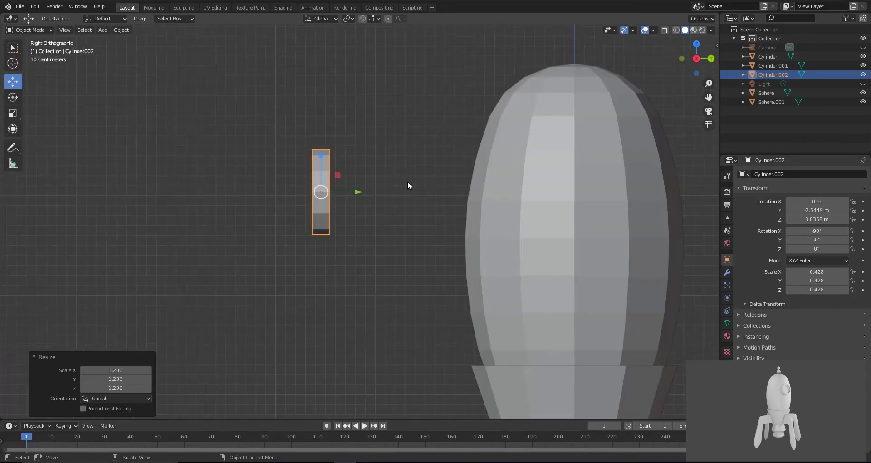
scroll(408, 181, "up", 2)
middle_click_drag(356, 173, 272, 179, "shift")
left_click_drag(272, 179, 458, 195)
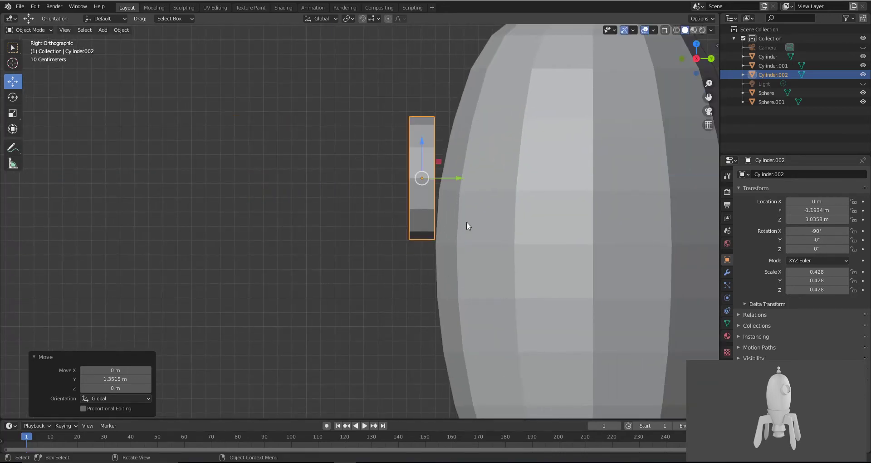
Step: Tilt the window to an X rotation of about -98.8° and seat it against the body at about Y -1.083 m
key("r")
left_click(493, 248)
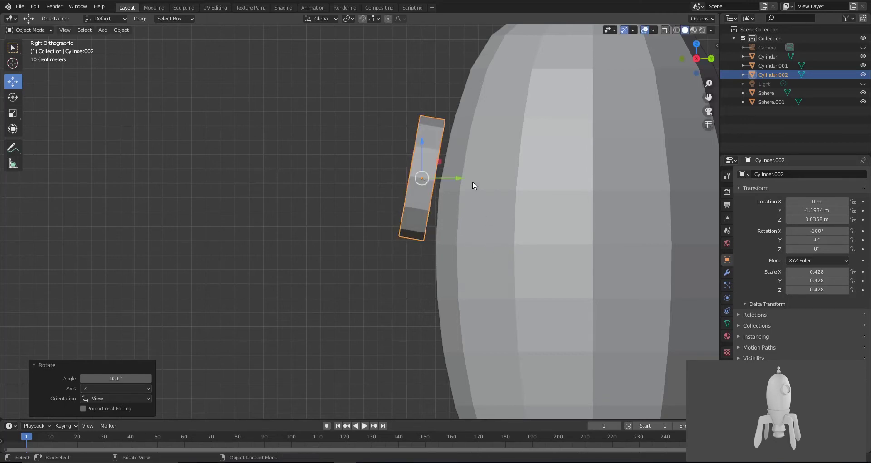
left_click_drag(449, 181, 457, 177)
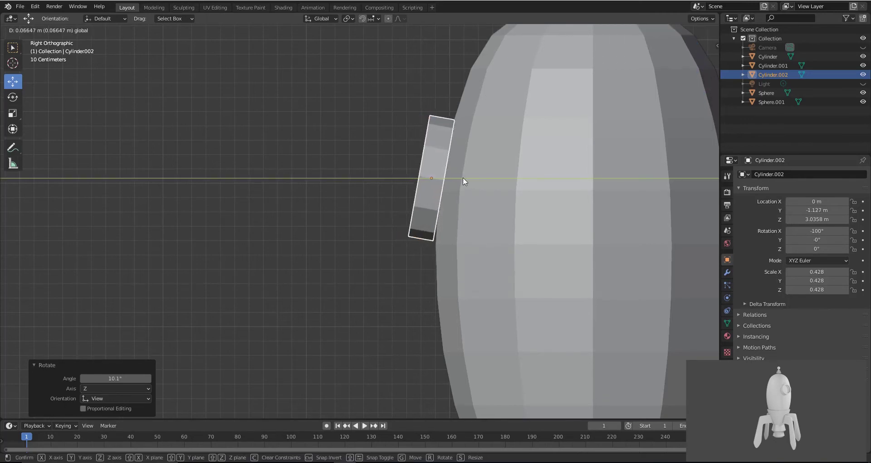
left_click(461, 177)
key("r")
left_click(502, 216)
left_click_drag(460, 180, 469, 177)
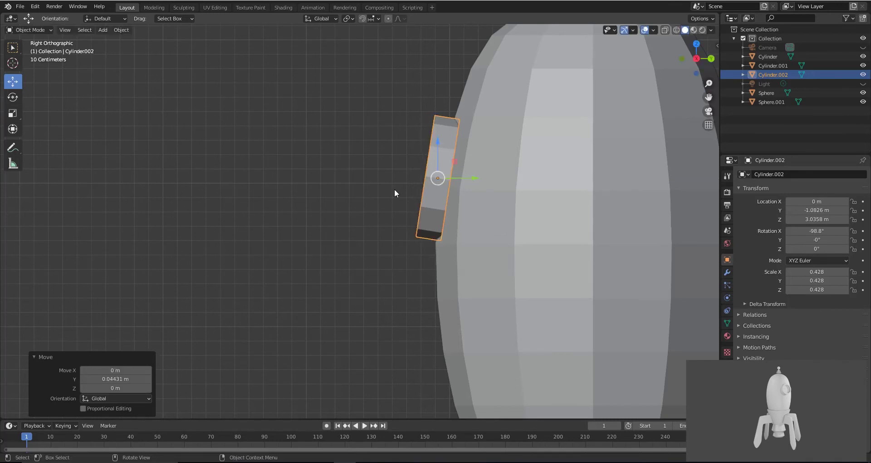
left_click(355, 186)
Step: Select all rocket parts and raise them together until the lowest nozzle stands on the grid, with the window at Z 4.213 m
middle_click_drag(355, 186, 442, 230)
scroll(404, 206, "down", 5)
scroll(352, 213, "up", 4)
left_click_drag(232, 108, 452, 449)
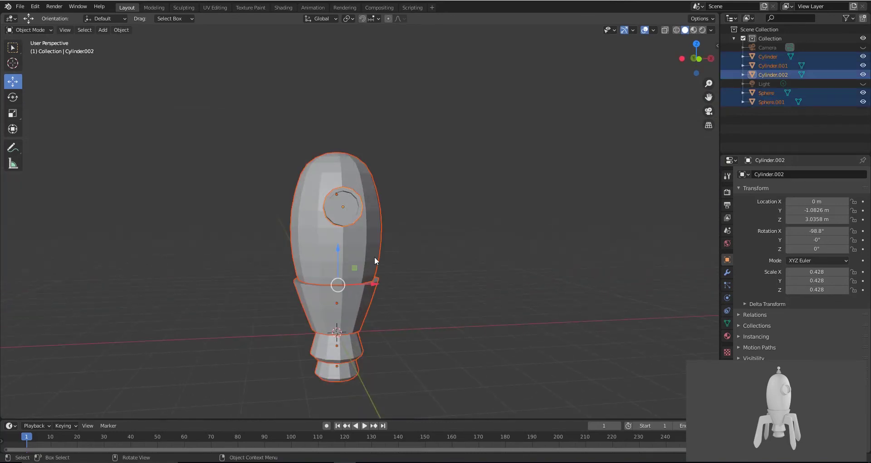
scroll(351, 244, "down", 2)
left_click_drag(343, 237, 350, 208)
left_click(458, 258)
Step: Add a mesh cylinder with 12 vertices, a 1 m radius and a 2 m depth at the world origin for the antenna
middle_click_drag(459, 253, 108, 160)
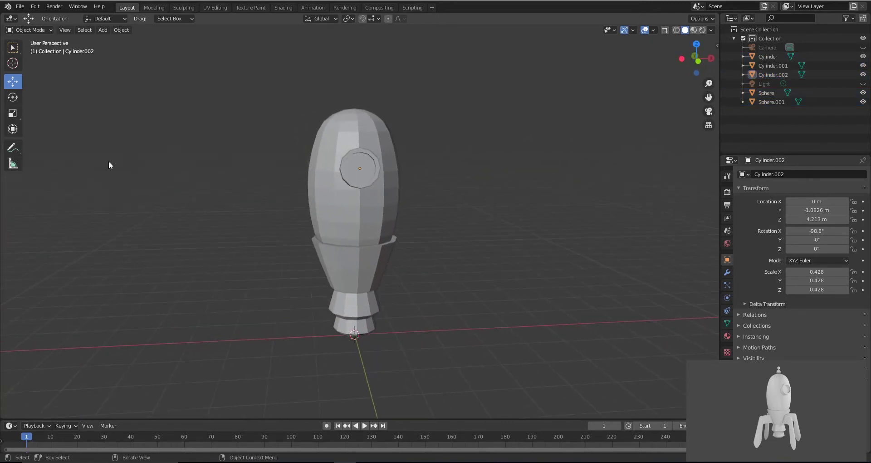
left_click(104, 31)
mouse_move(108, 39)
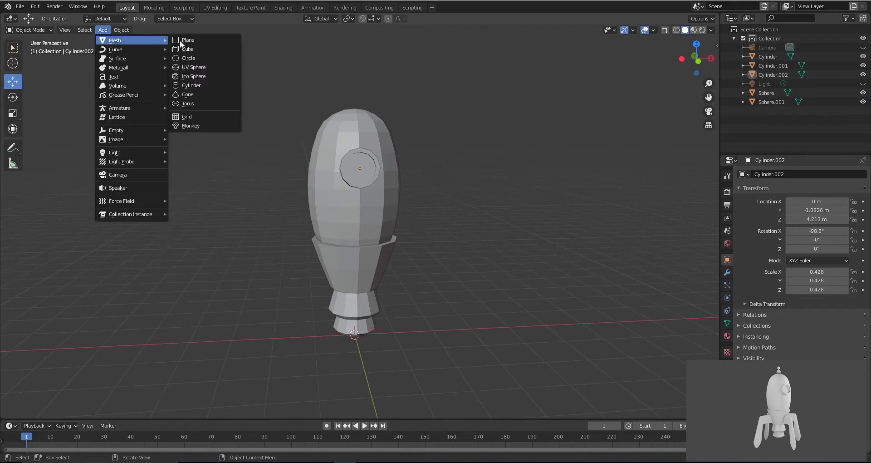
left_click(184, 84)
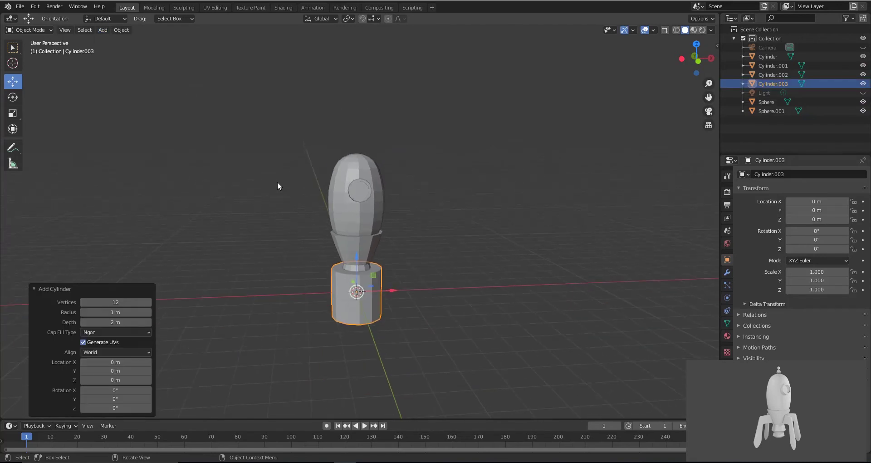
Step: Move the new cylinder straight up above the rocket's nose, to about Z 7.447 m
key("KP_1")
left_click_drag(359, 264, 361, 58)
left_click(16, 114)
scroll(358, 153, "up", 3)
middle_click_drag(358, 153, 337, 241, "shift")
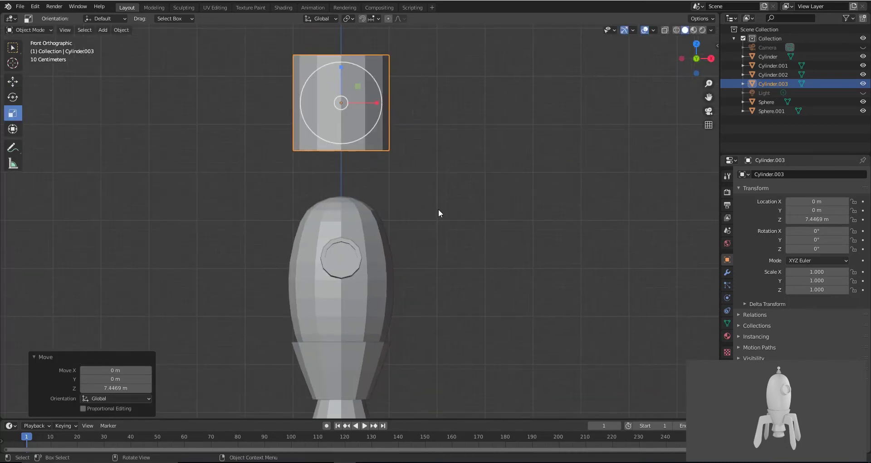
Step: Shrink the cylinder to about 0.084, stretch it along Z and reduce it further into a thin upright rod
key("s")
left_click(324, 145)
key("s")
left_click(341, 131)
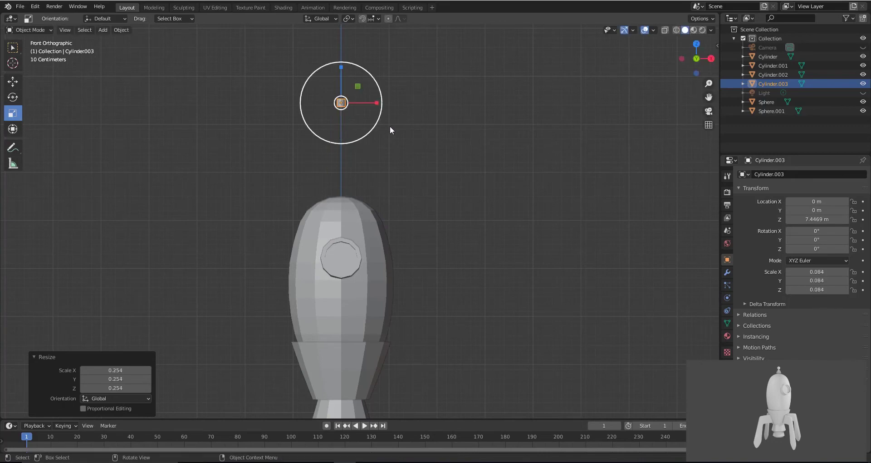
key("s")
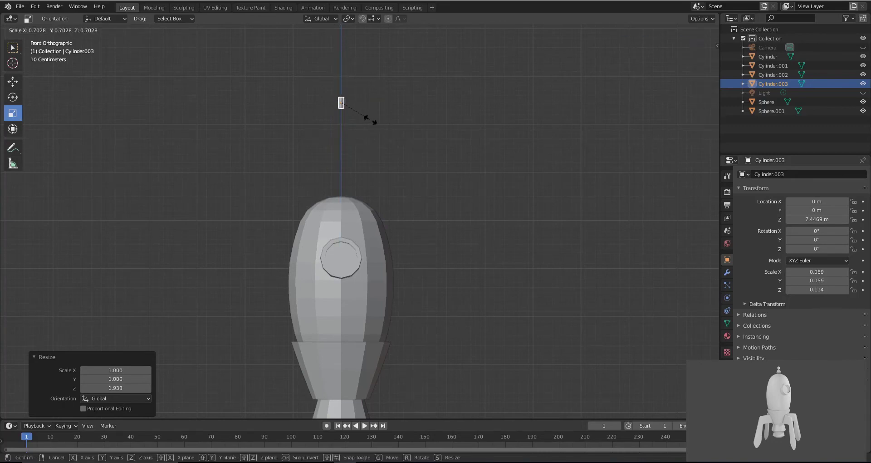
left_click(367, 117)
left_click_drag(341, 67, 347, 143)
Step: Lower the rod to about Z 5.682 m above the nose and scale it uniformly by 0.833 to about 0.042 × 0.042 × 0.138
left_click(15, 83)
scroll(347, 143, "up", 10)
middle_click_drag(326, 149, 373, 231, "shift")
scroll(373, 230, "up", 3)
middle_click_drag(348, 184, 373, 233, "shift")
left_click_drag(323, 94, 327, 186)
key("s")
left_click(410, 239)
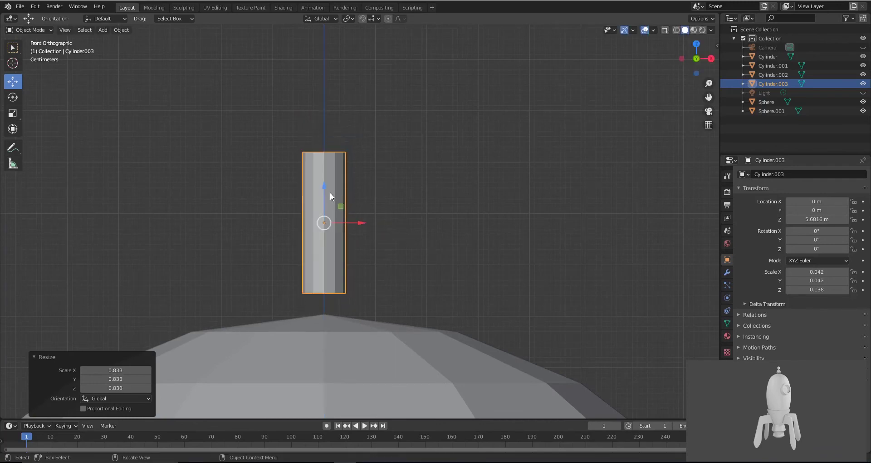
middle_click_drag(356, 196, 392, 201, "shift")
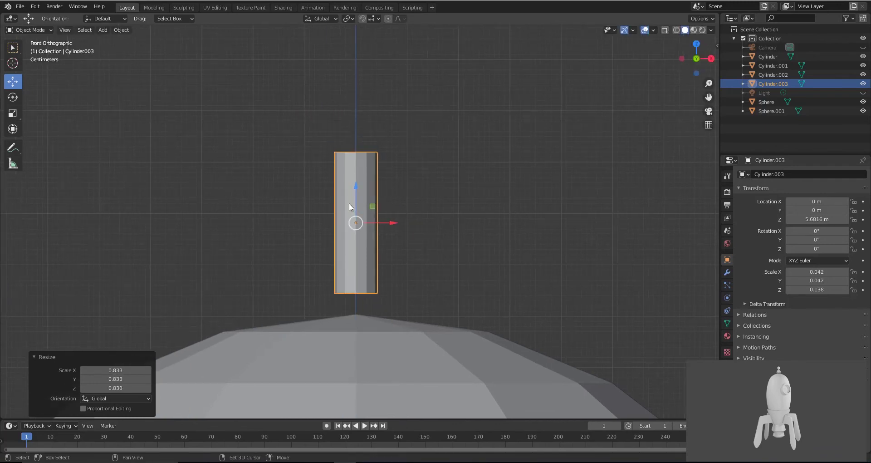
key("shift+d")
key("Escape")
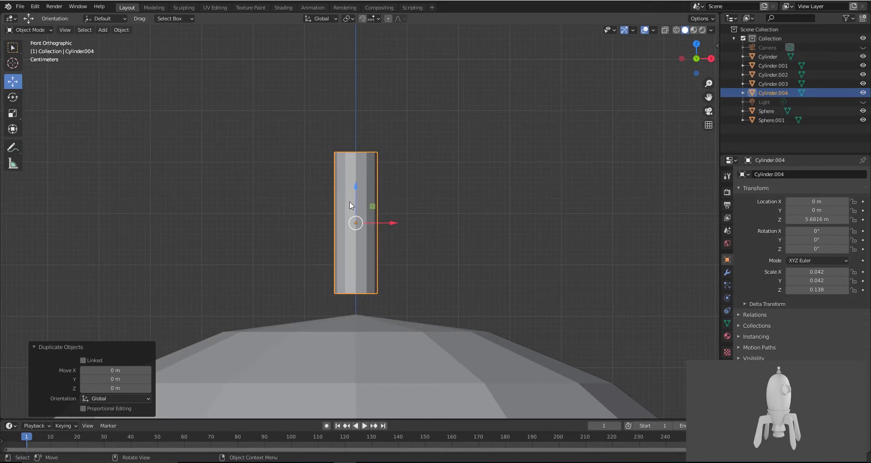
key("Delete")
left_click(352, 201)
Step: Delete the end cap faces of the antenna rod so it is an open tube
middle_click_drag(376, 174, 378, 196)
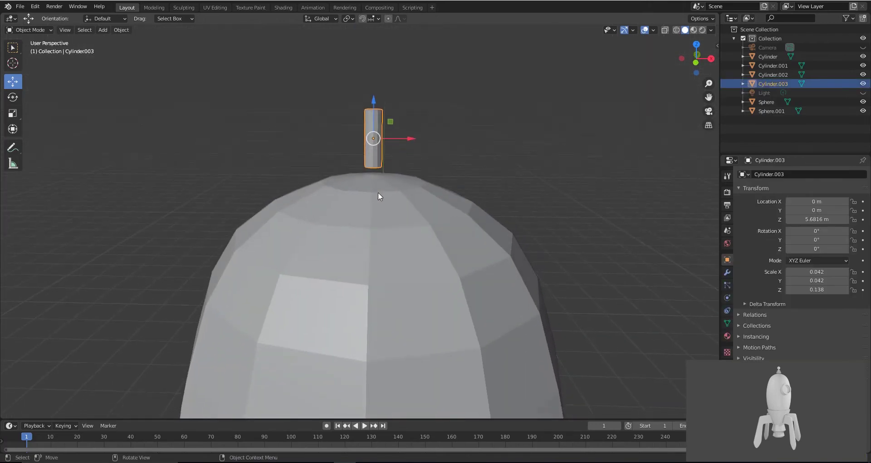
key("Tab")
scroll(341, 208, "up", 3)
scroll(341, 208, "up", 2)
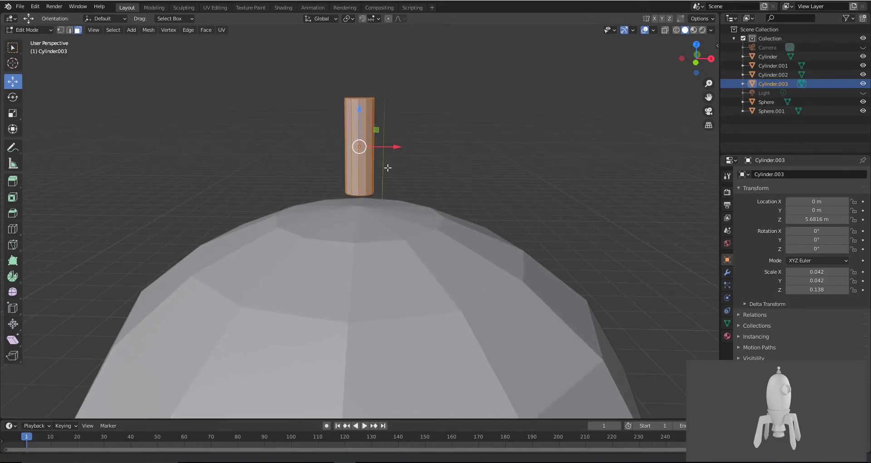
scroll(410, 175, "down", 5)
middle_click_drag(405, 183, 449, 231)
scroll(288, 222, "up", 4)
middle_click_drag(288, 222, 379, 197, "shift")
scroll(379, 197, "up", 2)
scroll(379, 197, "up", 5)
middle_click_drag(348, 164, 335, 290)
middle_click_drag(280, 143, 461, 324, "shift")
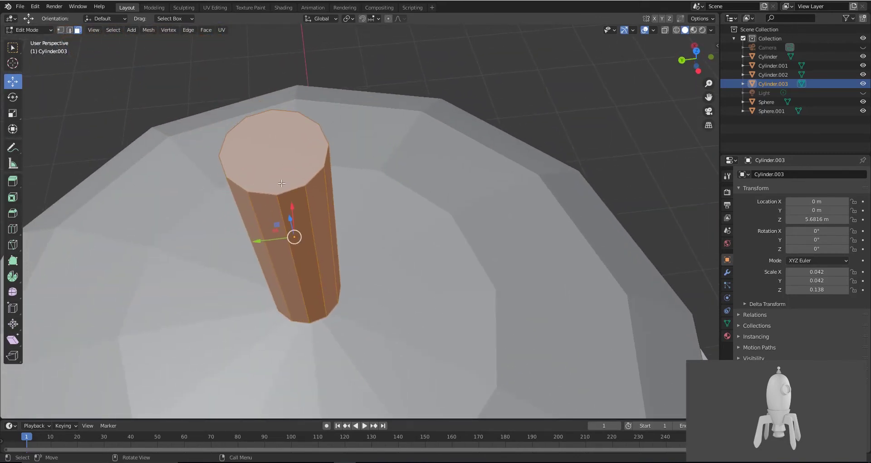
middle_click_drag(285, 139, 309, 227, "alt")
middle_click_drag(360, 150, 357, 327, "alt")
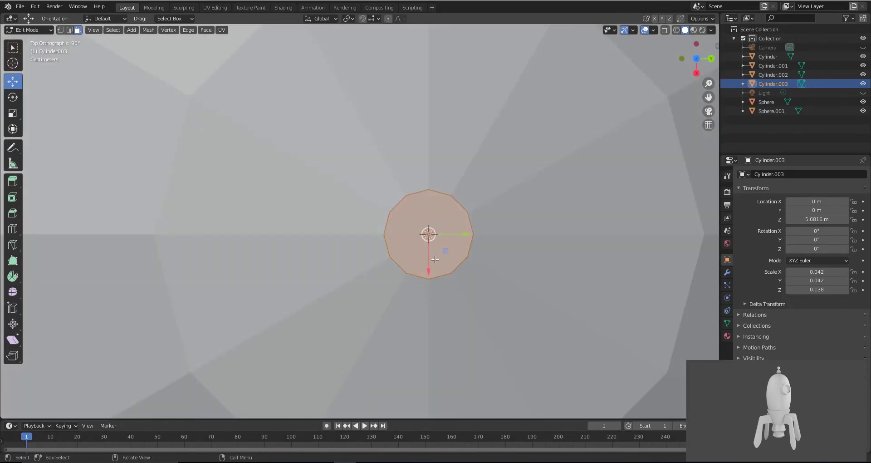
key("alt+z")
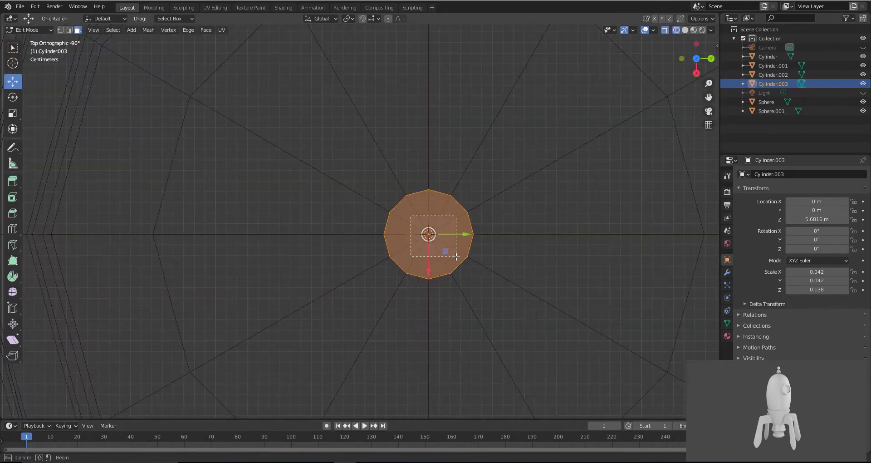
left_click_drag(456, 257, 456, 257)
key("x")
left_click(445, 237)
middle_click_drag(446, 236, 449, 193)
key("shift+z")
Step: Lower the bottom ring of vertices of the rod into the tip of the rocket's nose
scroll(443, 196, "down", 4)
middle_click_drag(450, 227, 363, 225)
key("KP_1")
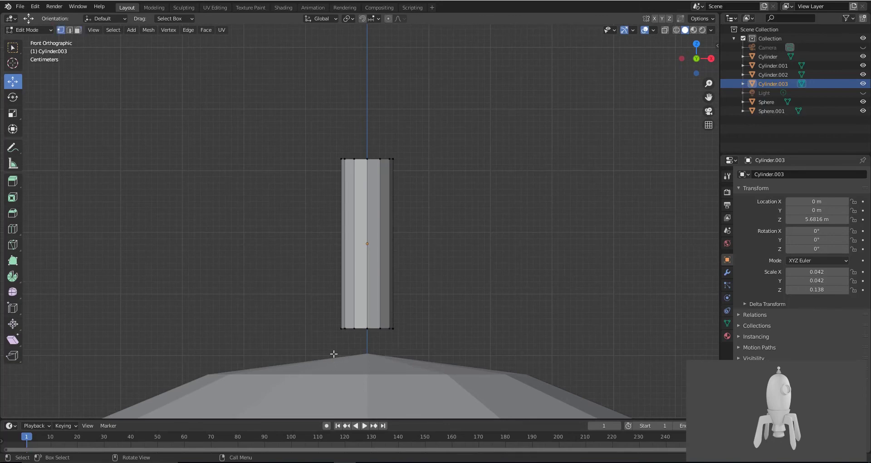
key("shift+z")
left_click_drag(311, 354, 504, 297)
scroll(463, 278, "down", 5)
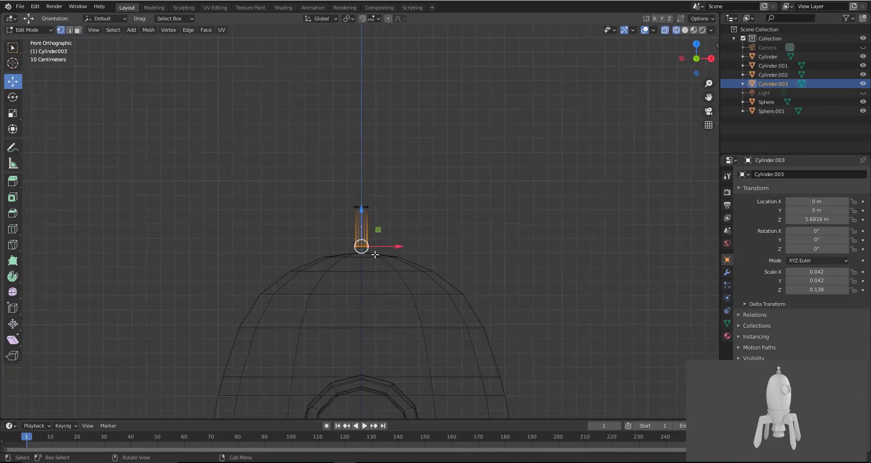
middle_click_drag(376, 253, 439, 222, "shift")
left_click_drag(368, 134, 367, 139)
scroll(376, 147, "up", 11)
middle_click_drag(405, 89, 327, 316, "shift")
middle_click_drag(362, 64, 354, 192, "shift")
left_click_drag(349, 205, 349, 213)
middle_click_drag(357, 123, 342, 218, "shift")
Step: Raise the rod's top ring of vertices by about 0.078 m along Z
left_click_drag(294, 169, 436, 222)
left_click_drag(334, 160, 337, 124)
scroll(372, 193, "down", 5)
scroll(390, 211, "up", 5)
scroll(390, 211, "up", 3)
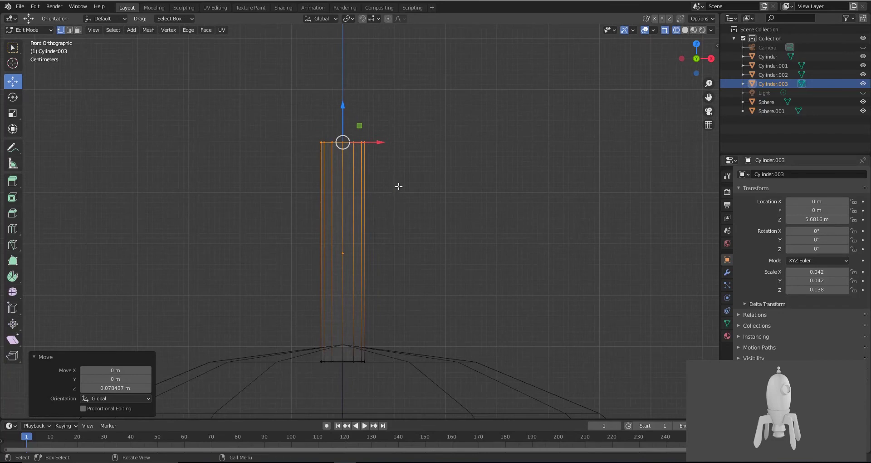
Step: Duplicate the whole rod and move the copy up by about 0.119 m along Z
key("Tab")
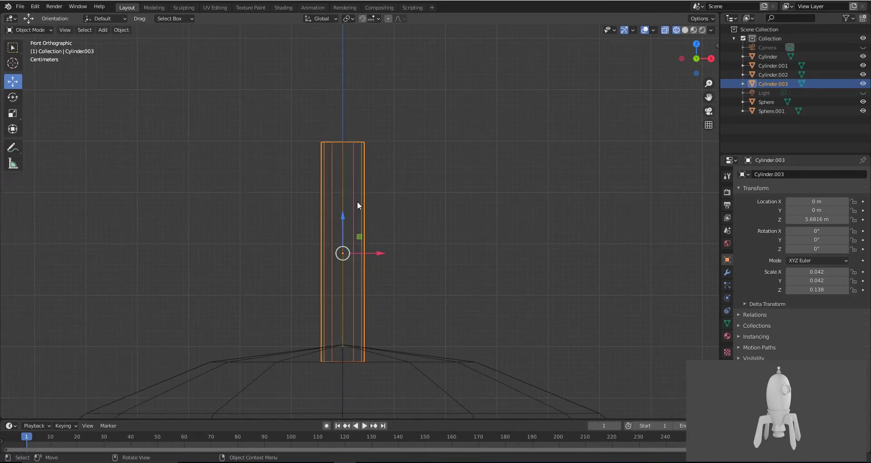
key("shift+d")
key("Escape")
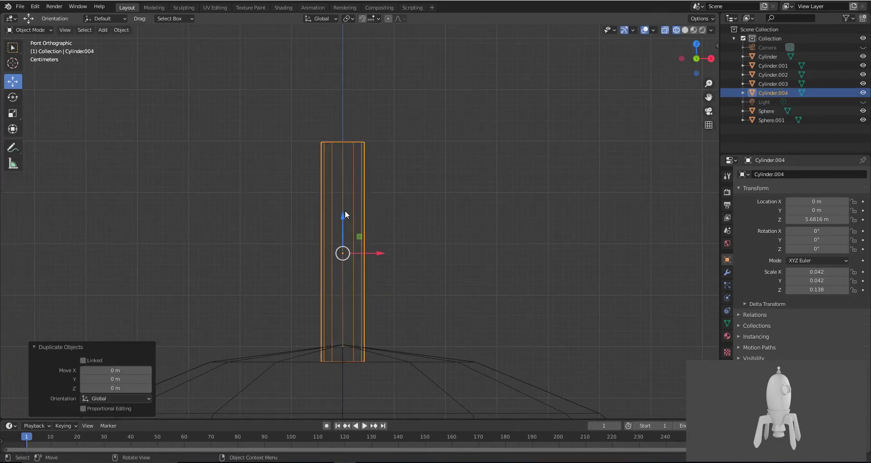
key("g")
key("z")
left_click(343, 147)
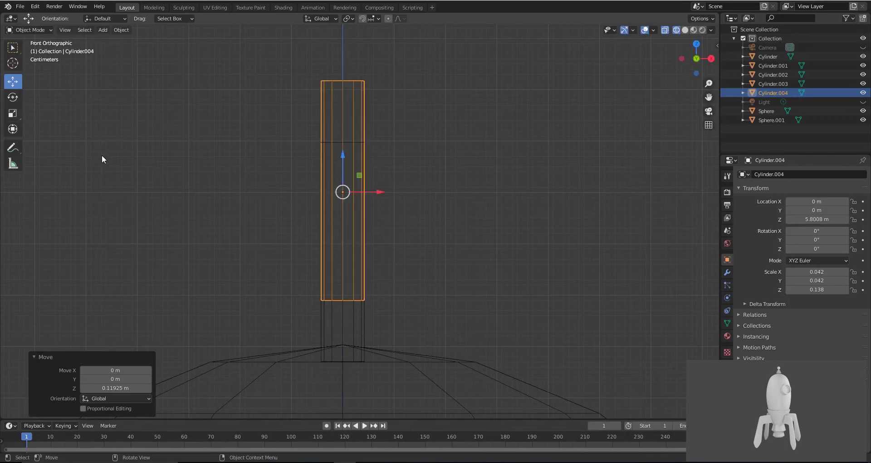
Step: Flatten all of the copy's geometry along Z and widen it into a short ring, with a last Z scale of about 0.463
key("Tab")
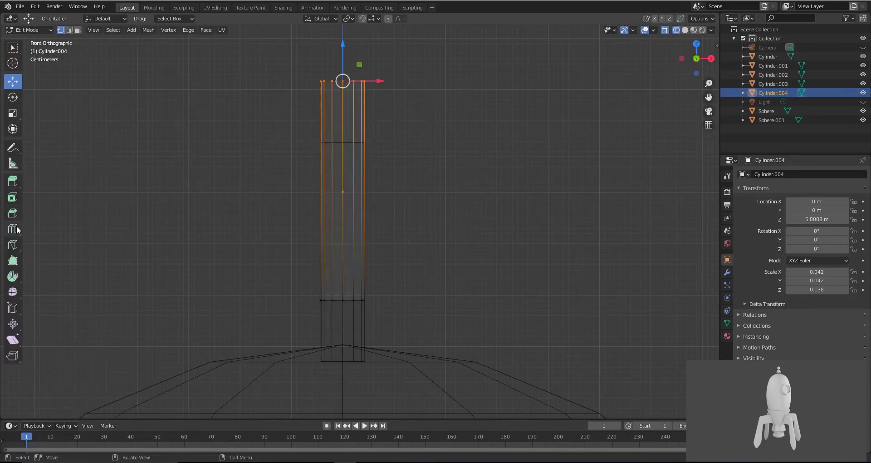
left_click(12, 115)
left_click_drag(225, 55, 458, 359)
key("s")
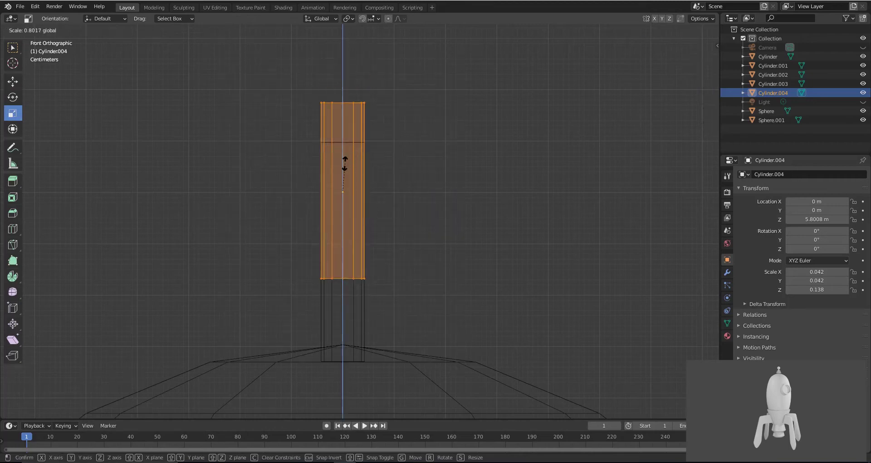
left_click(349, 191)
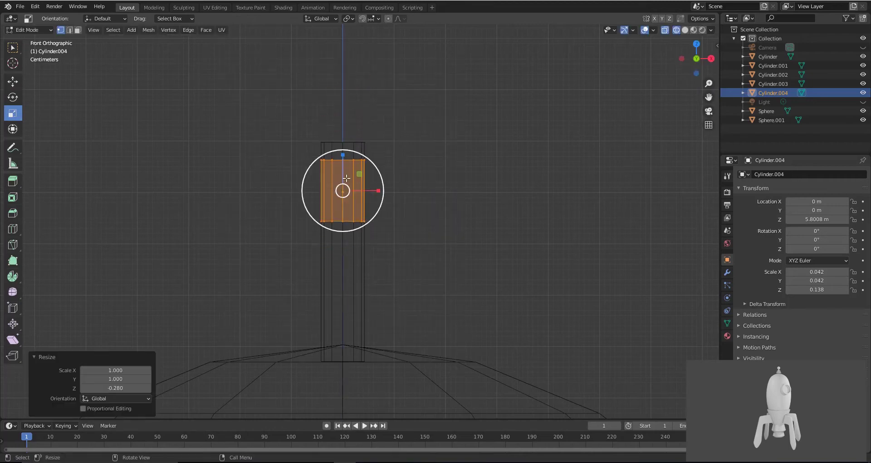
left_click_drag(343, 154, 346, 178)
key("s")
left_click(557, 209)
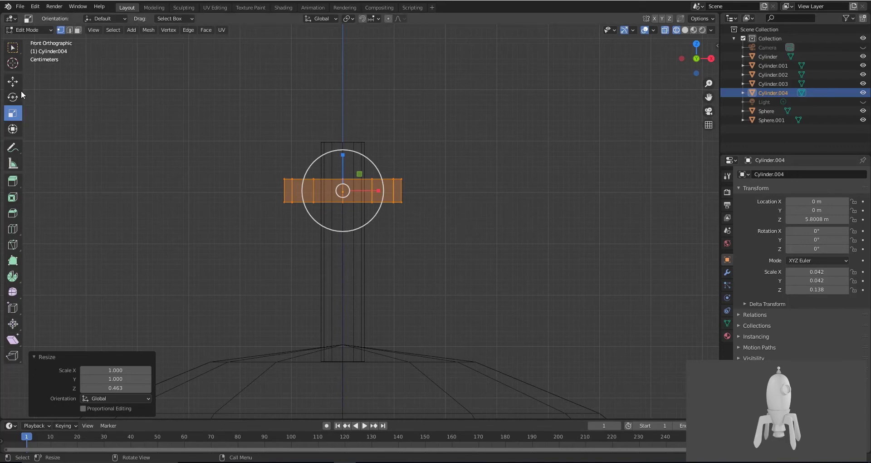
Step: Lower the ring by about 0.244 m to the base of the rod and enlarge it uniformly by about 1.740
left_click(12, 82)
left_click_drag(344, 151, 350, 276)
key("s")
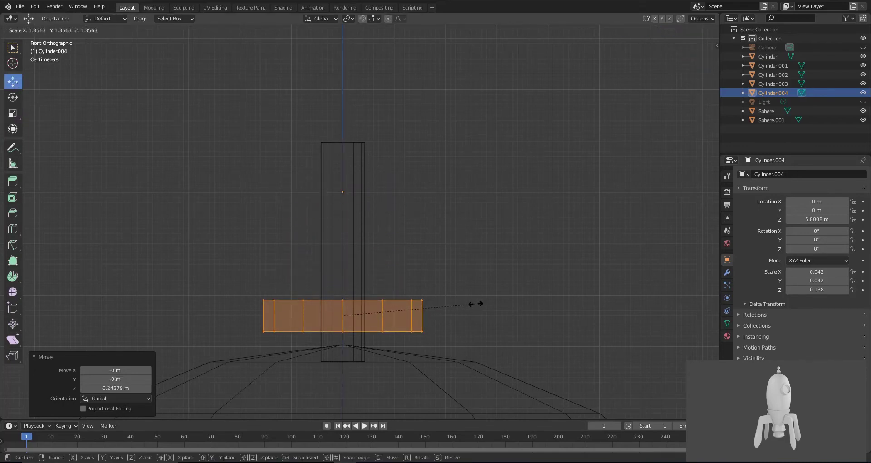
left_click(513, 309)
scroll(492, 291, "down", 10)
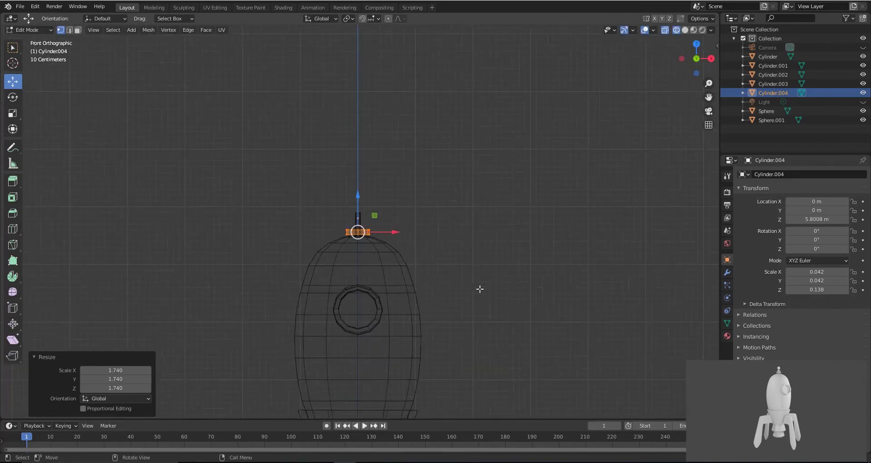
Step: Scale the ring uniformly by about 0.955 and flatten it along Z by about 0.698
scroll(445, 284, "up", 10)
scroll(481, 294, "up", 5)
scroll(482, 293, "down", 4)
key("s")
left_click(503, 310)
left_click(13, 114)
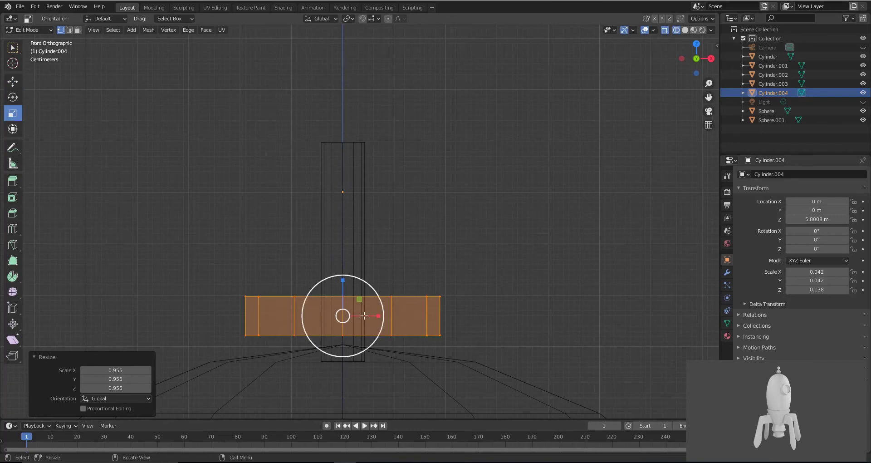
left_click_drag(342, 281, 344, 298)
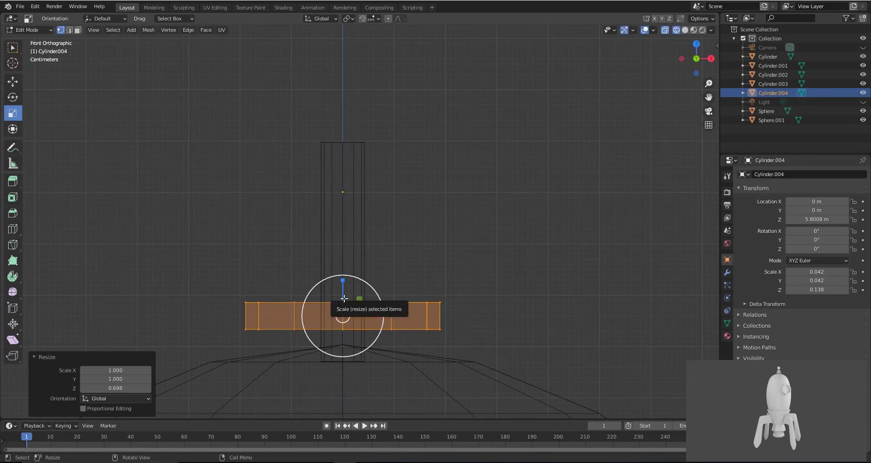
Step: Extrude the ring's faces along their normals by 0.224 m and scale the extruded faces by about 0.622 to form its inner wall
middle_click_drag(344, 300, 386, 322)
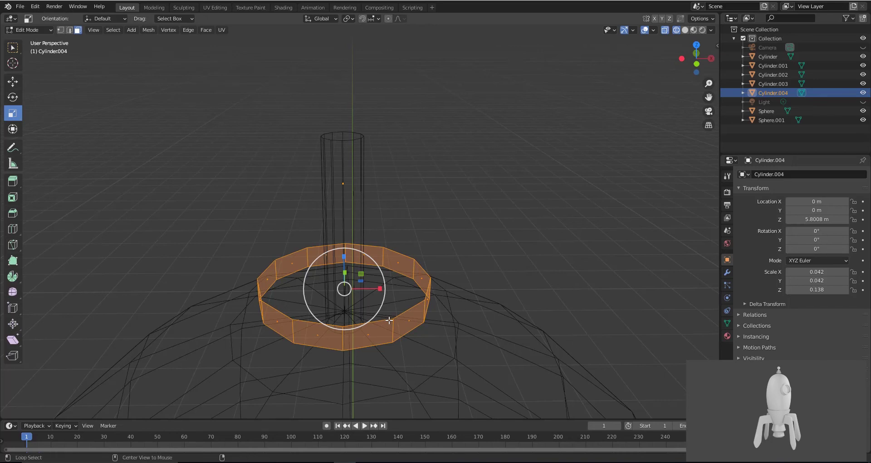
key("alt+e")
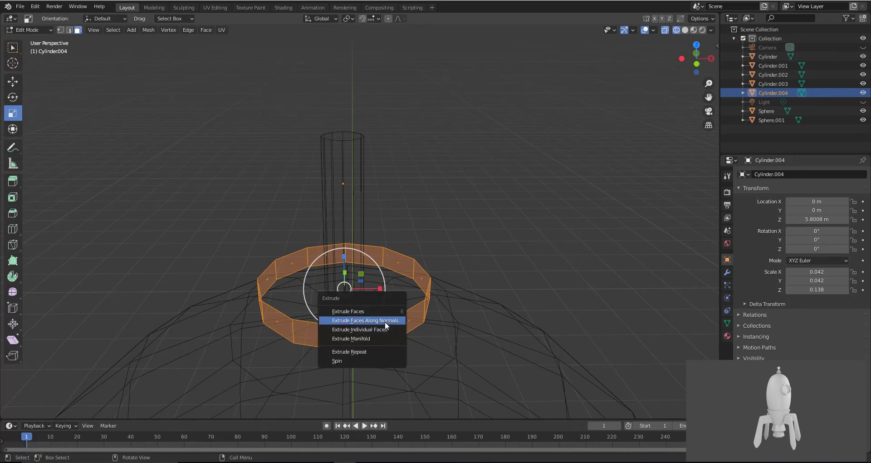
left_click(385, 321)
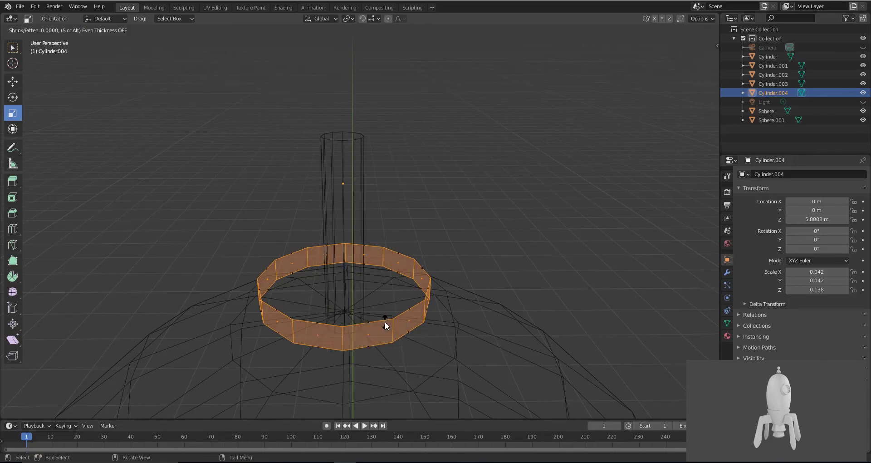
left_click(473, 306)
key("s")
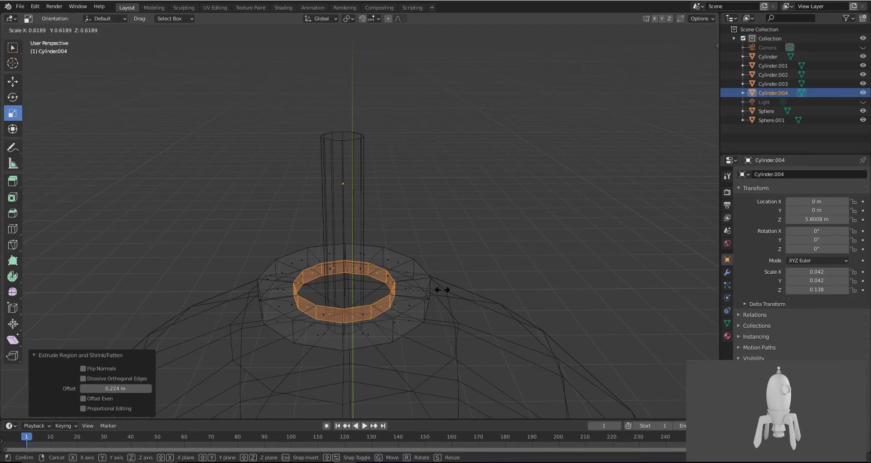
left_click(432, 297)
key("shift+z")
middle_click_drag(428, 298, 434, 265)
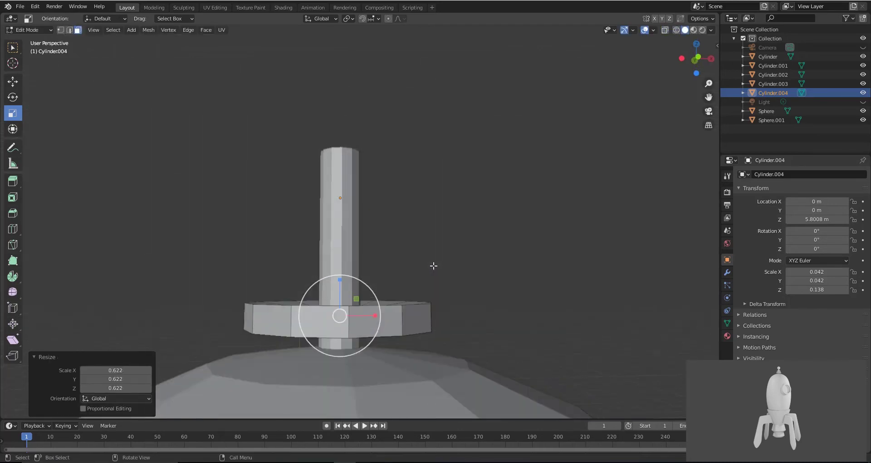
Step: Add one loop cut around the middle of the ring's outer wall and scale it slightly outward
left_click(13, 228)
left_click(349, 321)
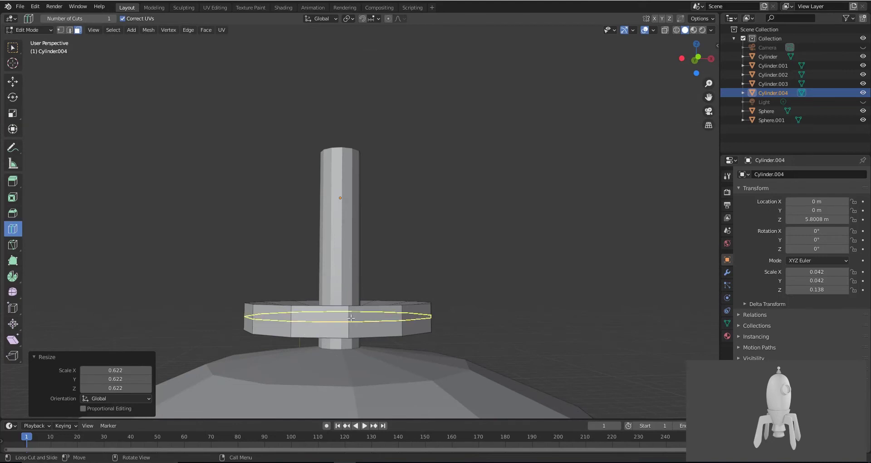
key("s")
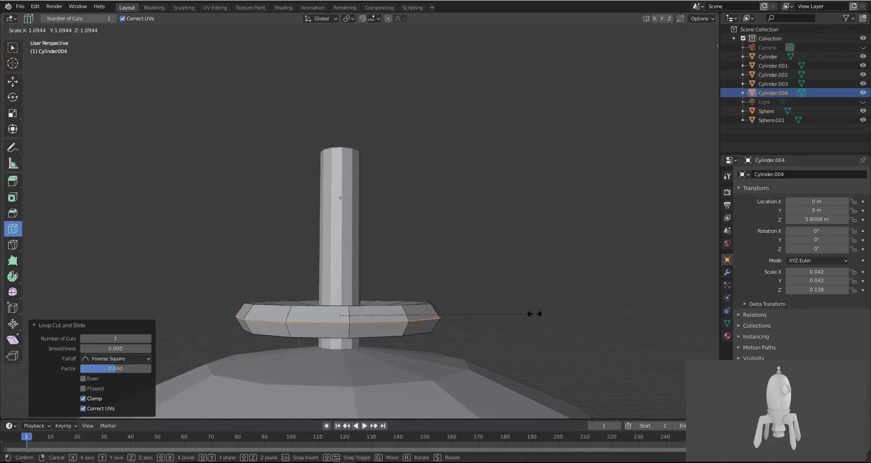
left_click(539, 313)
Step: Add a centred loop cut around both the top and the underside of the ring
middle_click_drag(426, 296, 397, 345)
left_click(406, 289)
left_click(383, 307)
Step: Select the ring's top and underside edge loops and spread them apart along Z by about 2.106 to round its profile
left_click(13, 81)
middle_click_drag(230, 245, 342, 310)
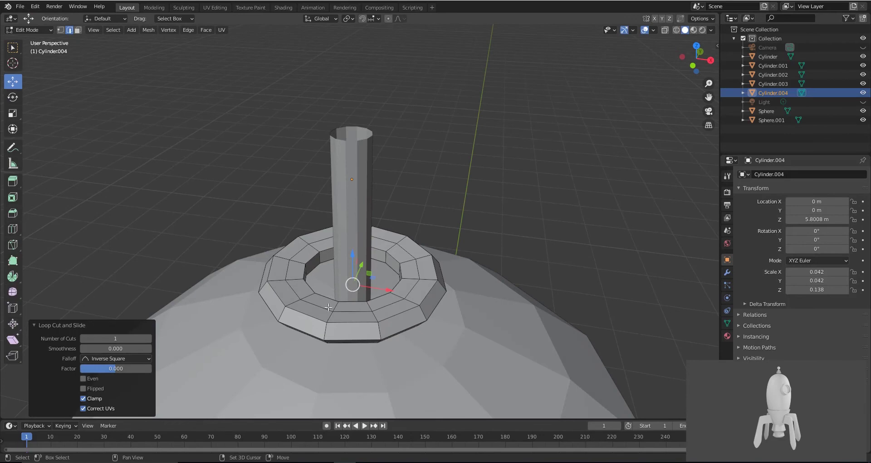
left_click(320, 307, "alt")
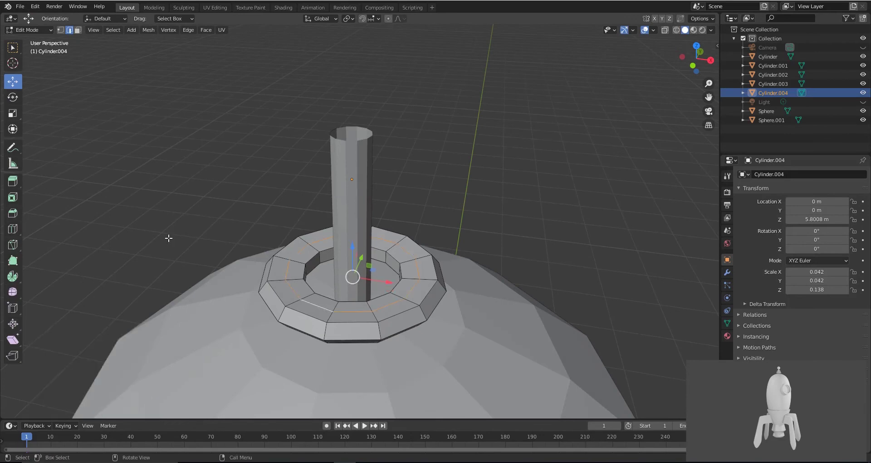
left_click(13, 113)
middle_click_drag(433, 220, 380, 251)
left_click_drag(352, 269, 353, 229)
middle_click_drag(358, 236, 376, 266)
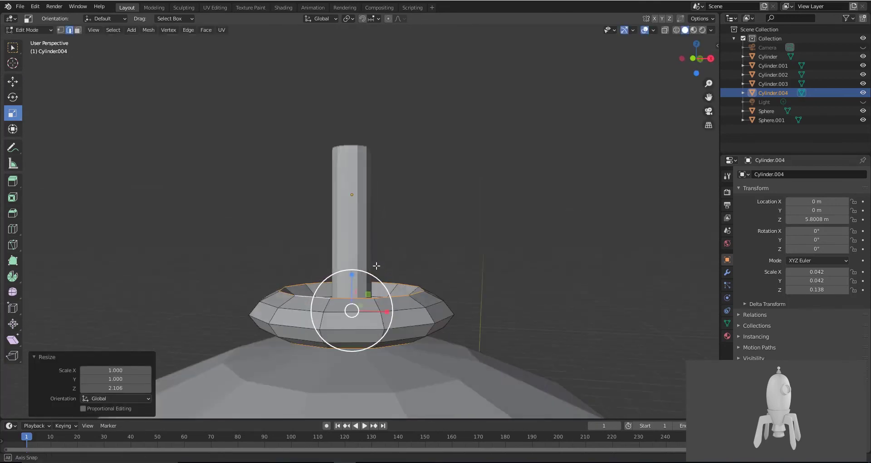
scroll(417, 327, "up", 1)
key("KP_1")
middle_click_drag(416, 319, 404, 284, "shift")
left_click_drag(179, 293, 490, 309)
key("alt+z")
left_click_drag(184, 288, 488, 310)
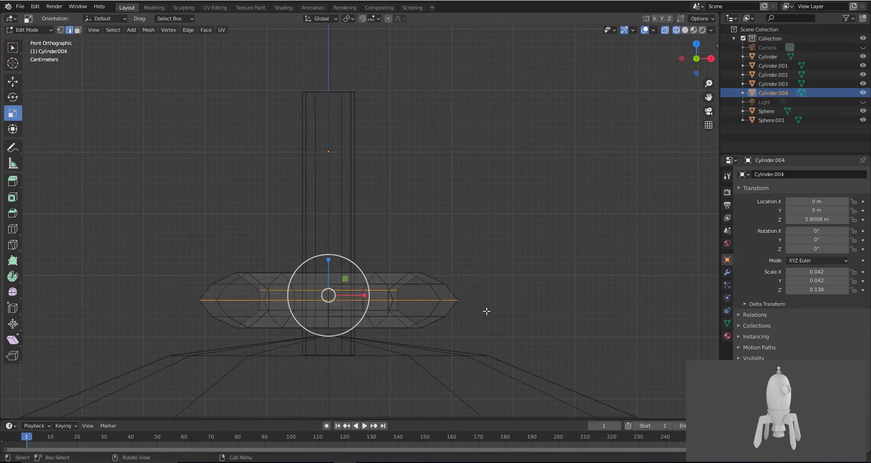
key("alt+z")
Step: Select the ring's outer middle edge loop and scale it inward by about 0.937
left_click(226, 301)
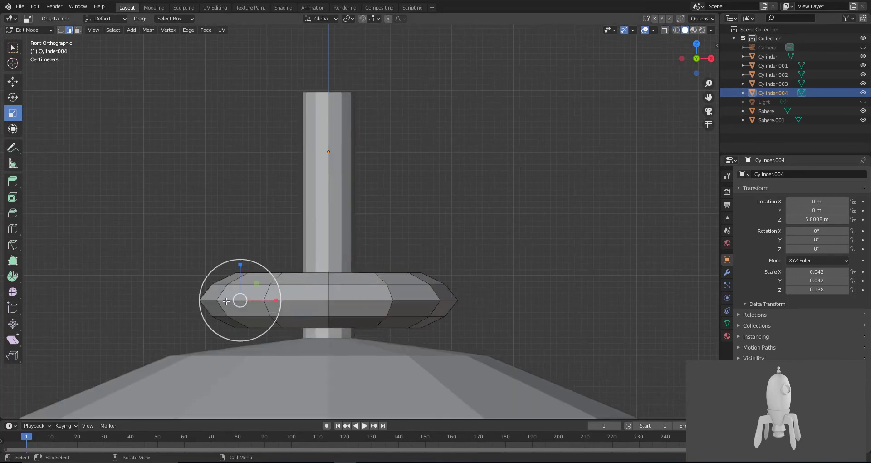
left_click(314, 301, "alt")
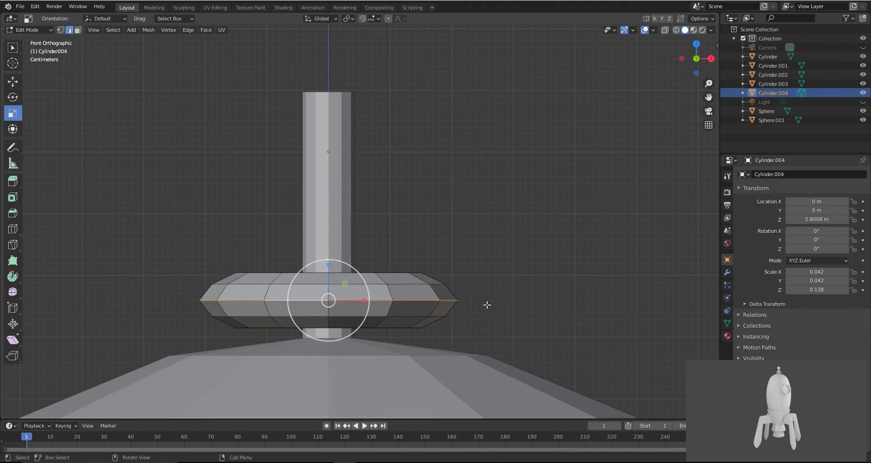
key("s")
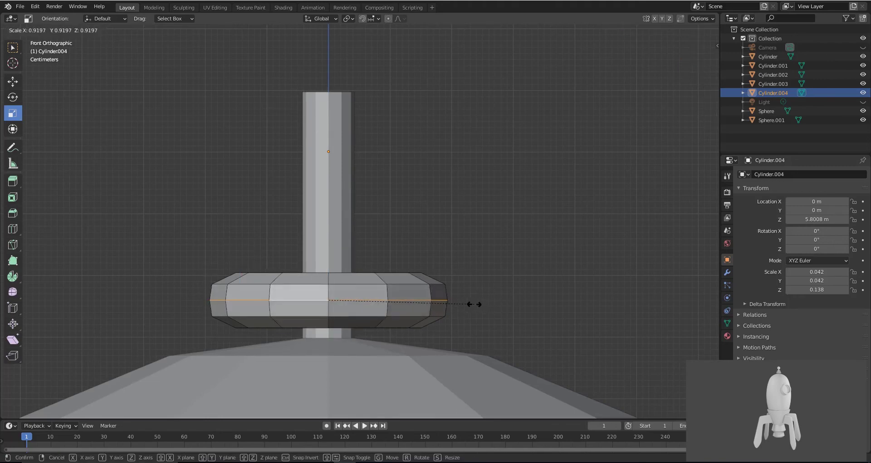
left_click(477, 302)
scroll(459, 289, "down", 5)
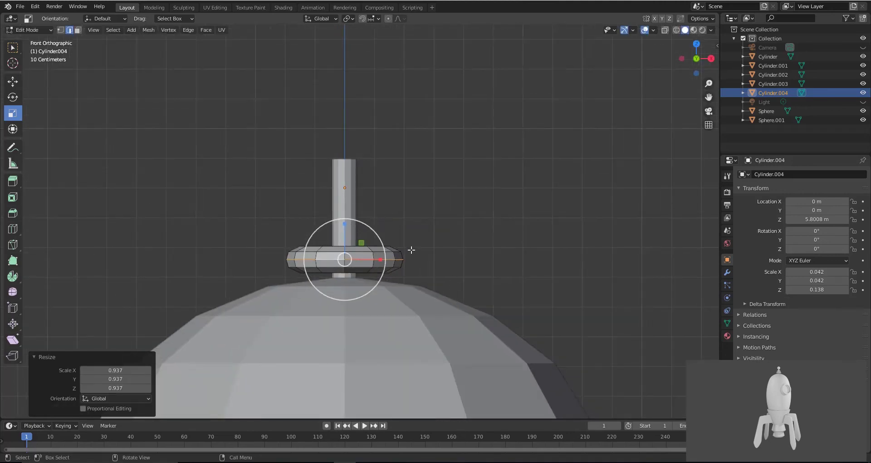
scroll(434, 265, "down", 3)
scroll(434, 266, "up", 7)
mouse_move(434, 266)
middle_mouse_down()
mouse_move(414, 263)
mouse_move(428, 267)
middle_mouse_up()
key("KP_1")
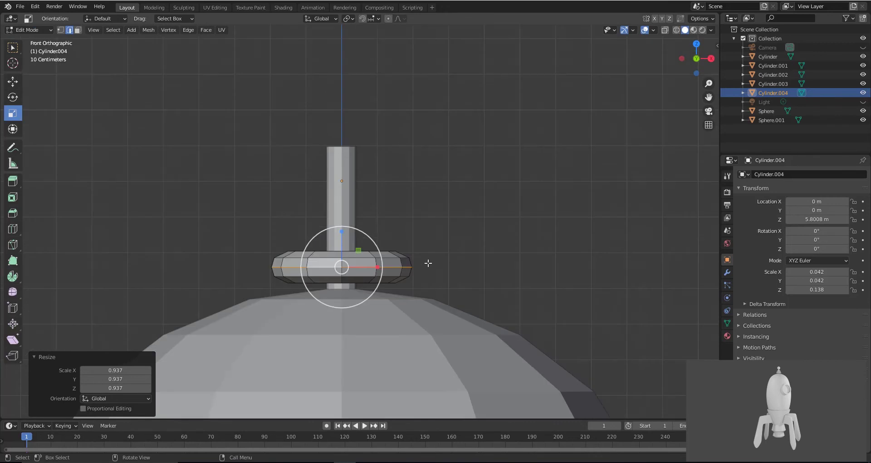
Step: Leave mesh editing and set the antenna ring's origin to its geometry
left_click(12, 80)
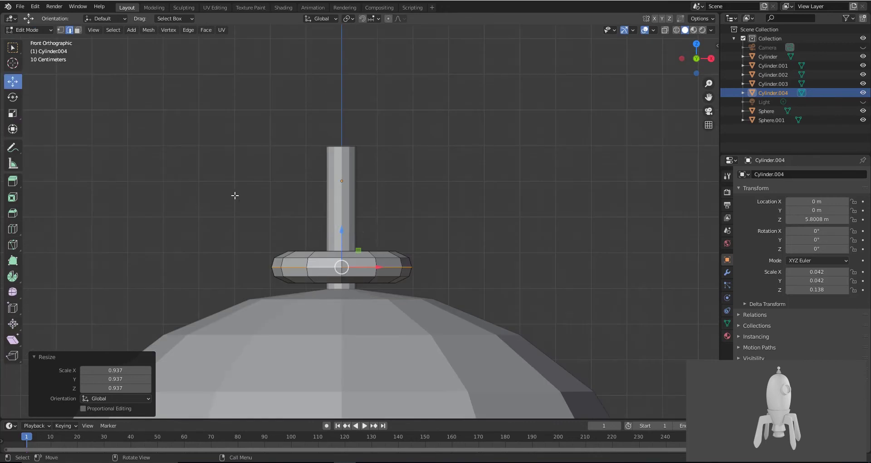
key("Tab")
left_click_drag(240, 210, 504, 290)
left_click(390, 264)
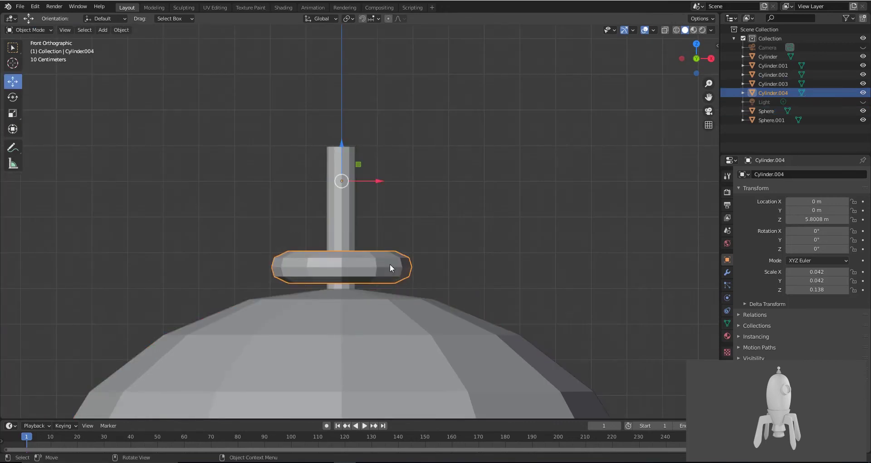
left_click(119, 30)
mouse_move(140, 50)
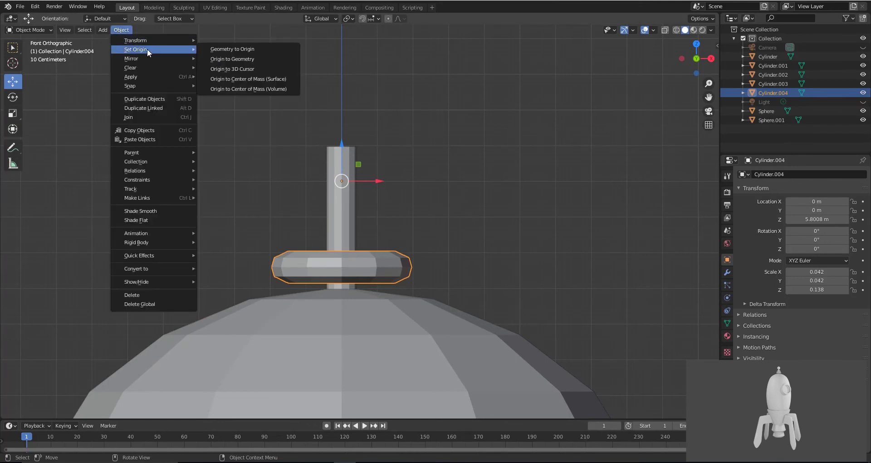
left_click(265, 59)
Step: Enlarge the antenna ring by about 1.133 and flatten it slightly along Z
key("s")
left_click(425, 253)
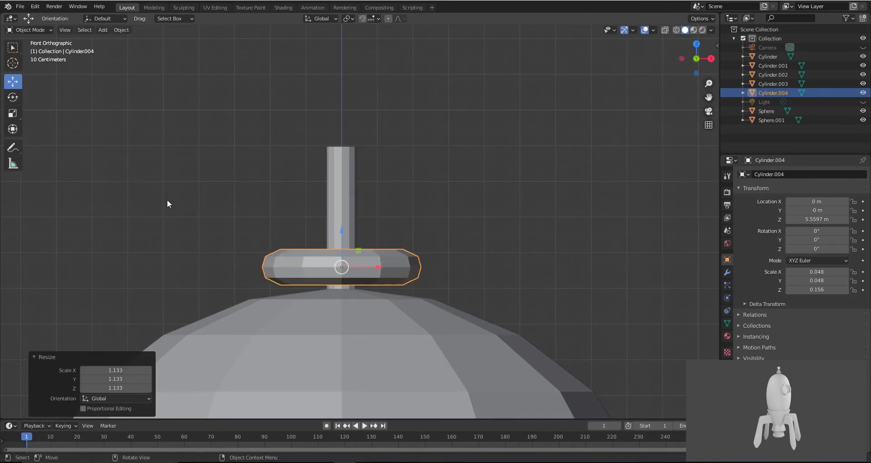
left_click(13, 114)
left_click_drag(336, 233, 378, 263)
Step: Duplicate the ring, raise the copy to about Z 5.658 m on the rod and scale it down to about 0.8
key("shift+d")
right_click(378, 258)
left_click(13, 81)
left_click_drag(342, 226, 341, 186)
key("s")
left_click(458, 245)
key("shift+space")
key("s")
Step: Duplicate the second ring, raise the copy about 0.094 m along Z and scale it down to about 0.78
key("shift+d")
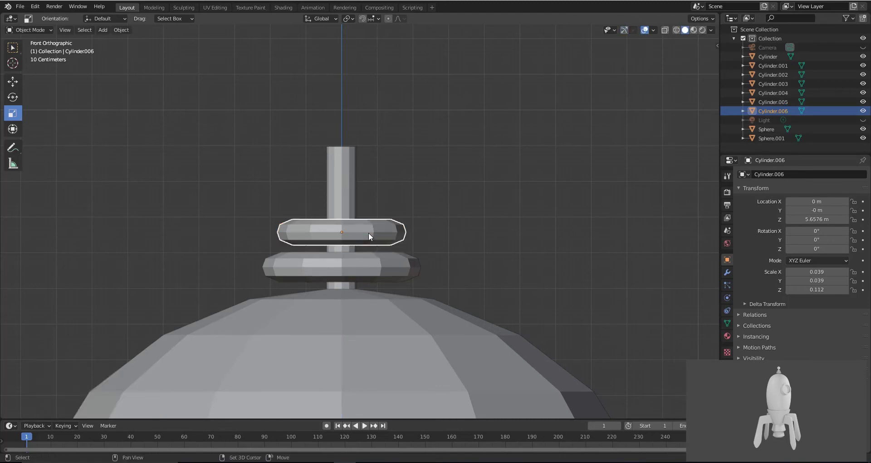
right_click(368, 232)
left_click(13, 82)
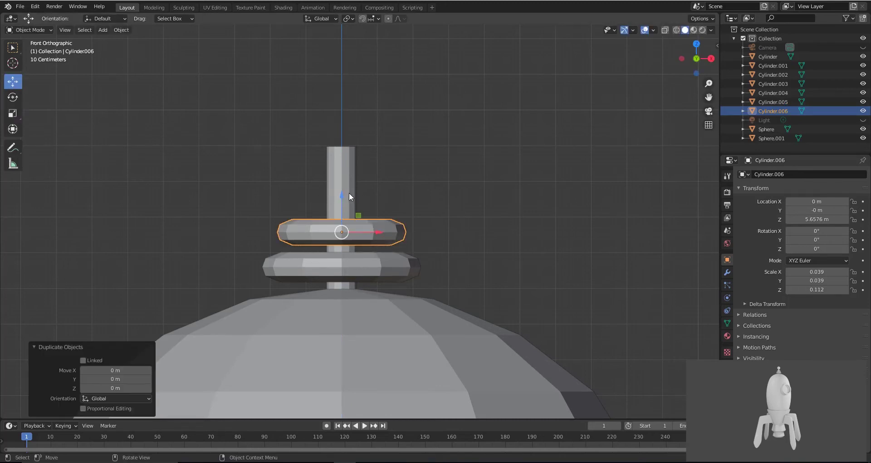
left_click_drag(343, 181, 343, 147)
key("s")
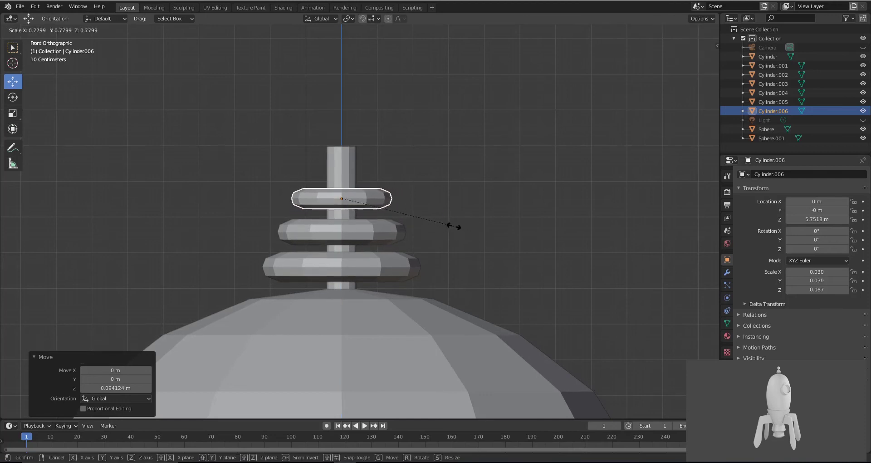
left_click(415, 201)
Step: Add a UV sphere with 12 segments and 12 rings and raise it about 6.913 m along Z above the antenna
scroll(408, 190, "down", 6)
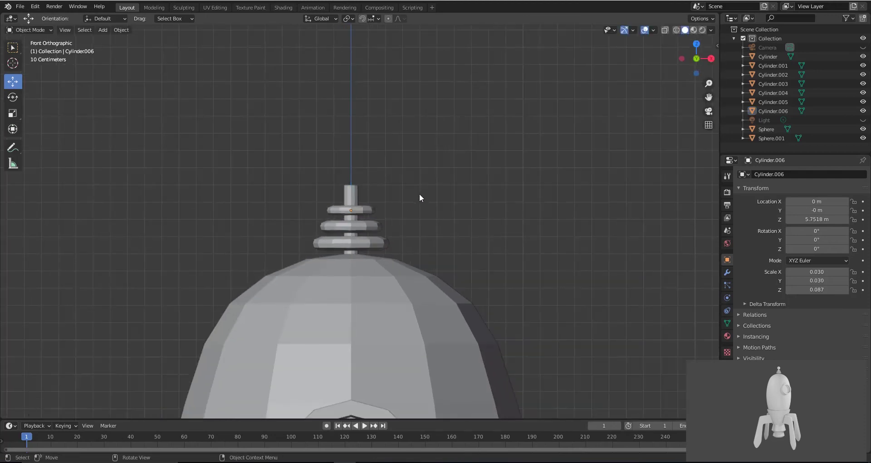
middle_click_drag(420, 201, 400, 204)
left_click(102, 29)
mouse_move(115, 40)
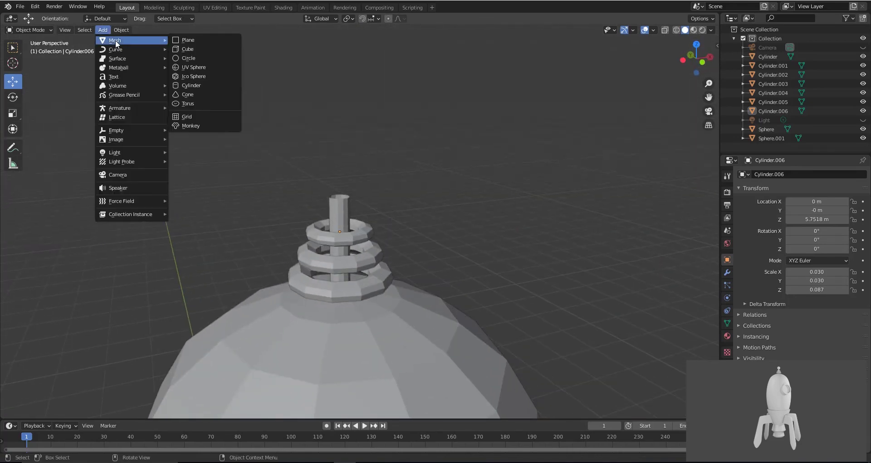
left_click(197, 66)
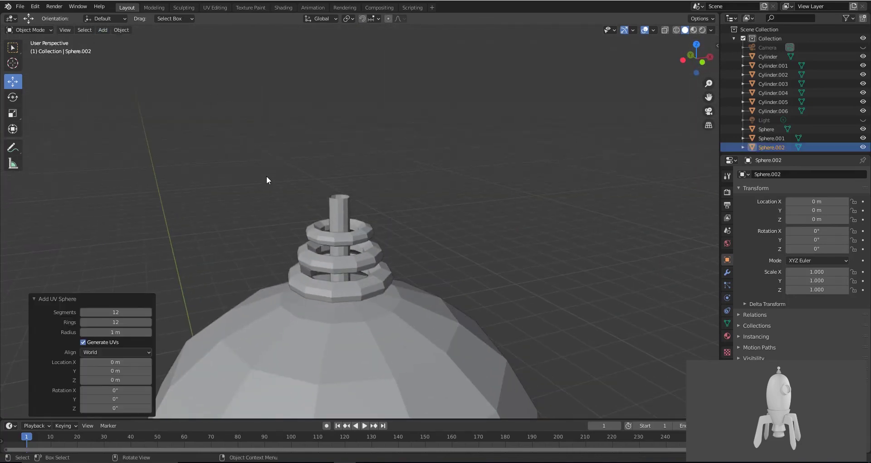
scroll(271, 216, "down", 3)
scroll(281, 218, "down", 3)
key("KP_1")
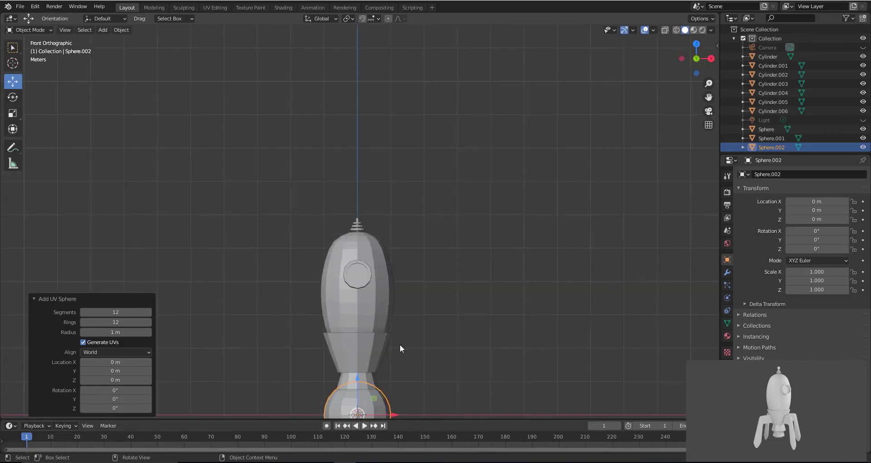
left_click_drag(354, 380, 349, 154)
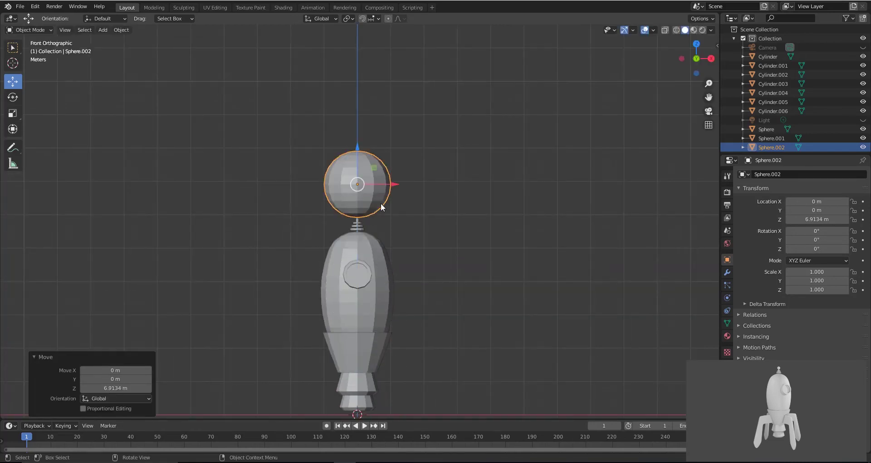
Step: Shrink the sphere to a scale of about 0.125 and lower it onto the tip of the rod at about Z 5.97 m
scroll(380, 202, "up", 5)
key("s")
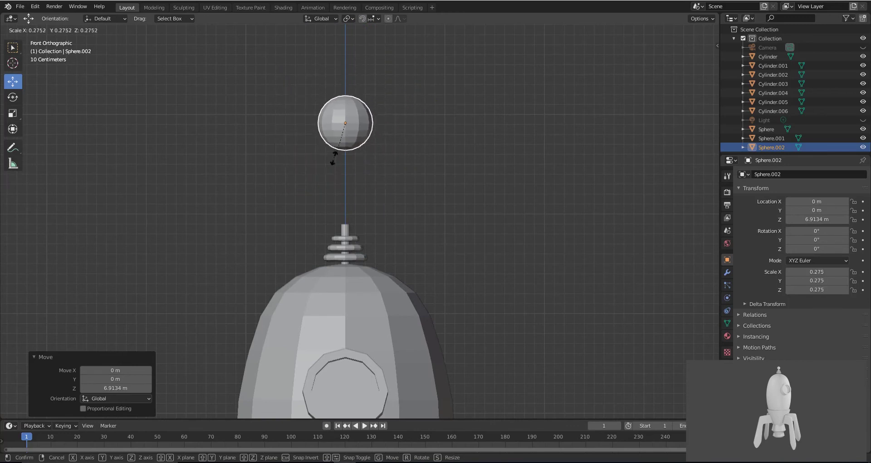
left_click(331, 158)
left_click_drag(343, 83, 343, 138)
scroll(394, 219, "up", 4)
key("s")
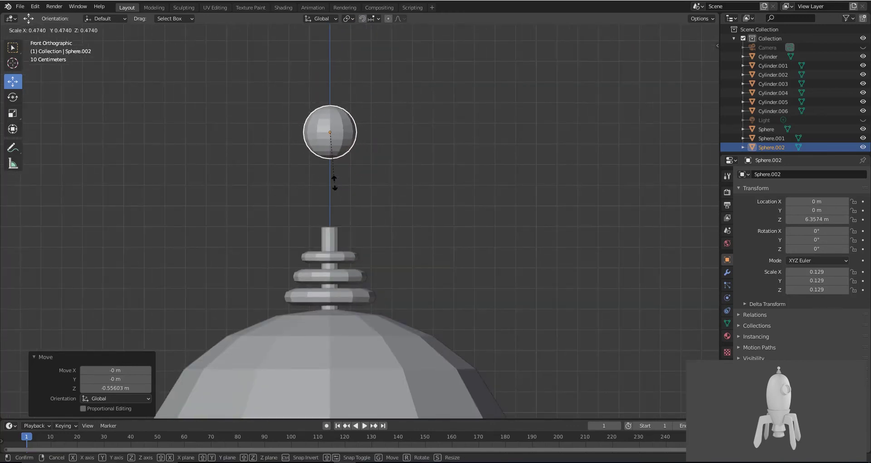
left_click(334, 183)
left_click_drag(326, 103, 323, 180)
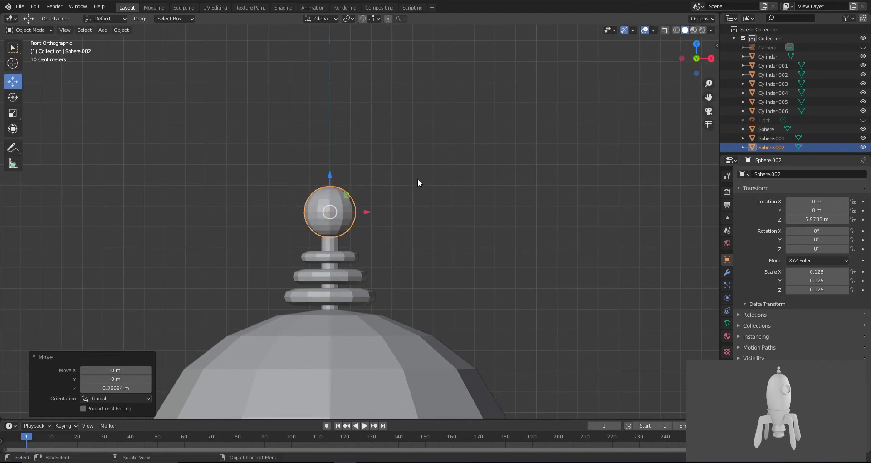
Step: Examine the whole rocket and its antenna from the front and at an angle
scroll(442, 178, "down", 3)
left_click(442, 178)
scroll(442, 179, "down", 2)
scroll(436, 286, "up", 2)
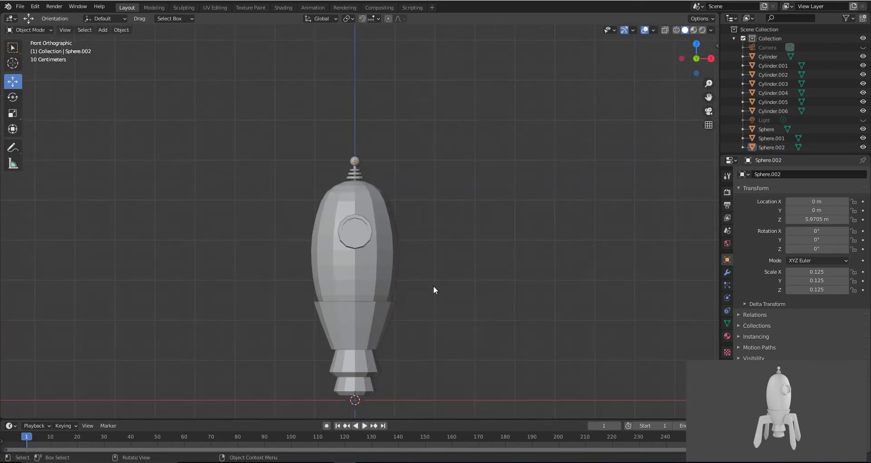
middle_click_drag(434, 284, 464, 309)
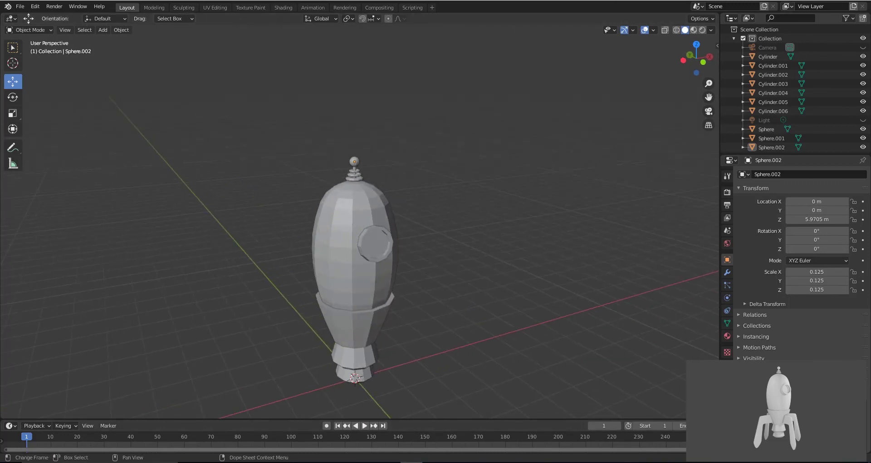
middle_click_drag(434, 336, 362, 325)
scroll(362, 324, "down", 2)
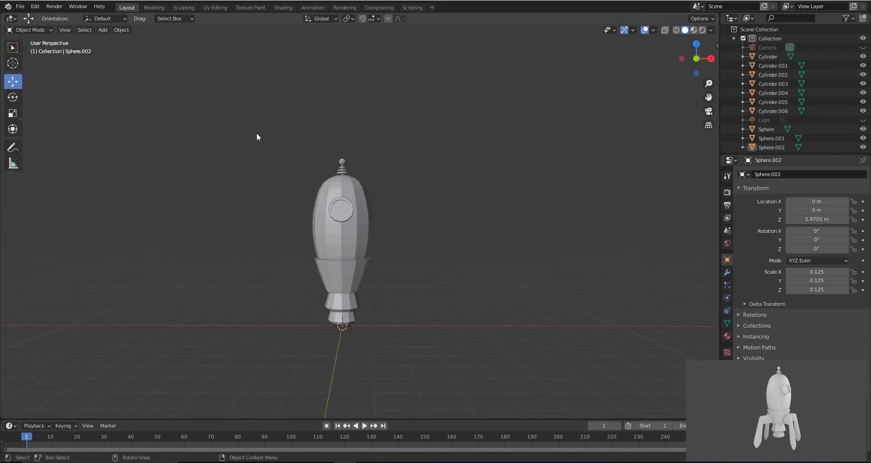
Step: Join the antenna's ball, three rings and rod into one object, with the rod as the active part
scroll(359, 173, "up", 2)
scroll(406, 200, "up", 1)
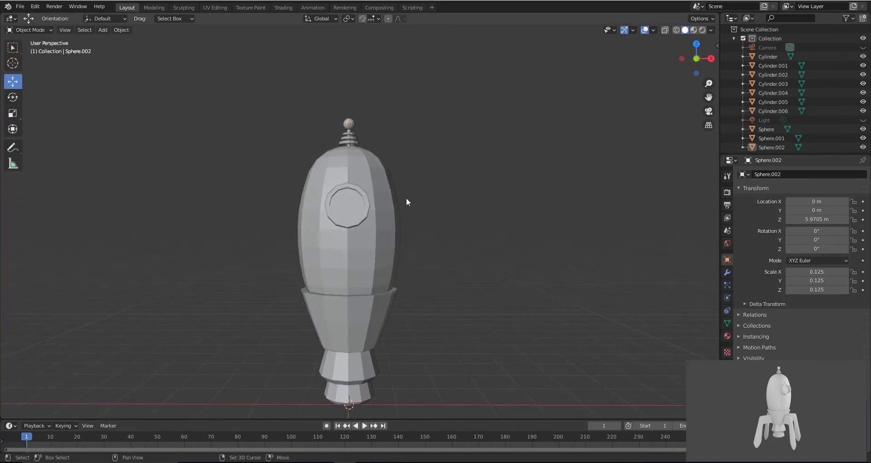
left_click(350, 131)
scroll(352, 136, "up", 1)
mouse_move(320, 132)
middle_mouse_down()
mouse_move(351, 151)
mouse_move(327, 131)
mouse_move(326, 141)
middle_mouse_up()
scroll(326, 140, "up", 2)
left_click(318, 98, "shift")
left_click(319, 109, "shift")
left_click(320, 118, "shift")
left_click(305, 89, "shift")
middle_click_drag(371, 195, 355, 124, "shift")
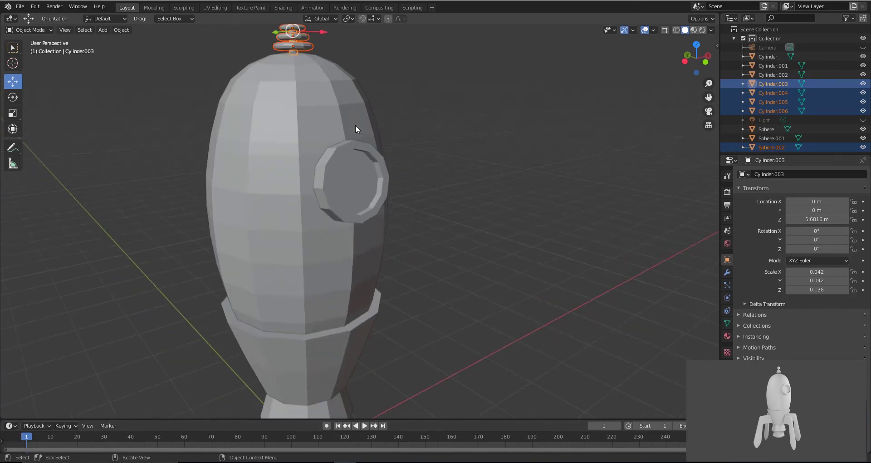
key("ctrl+p")
left_click(344, 168)
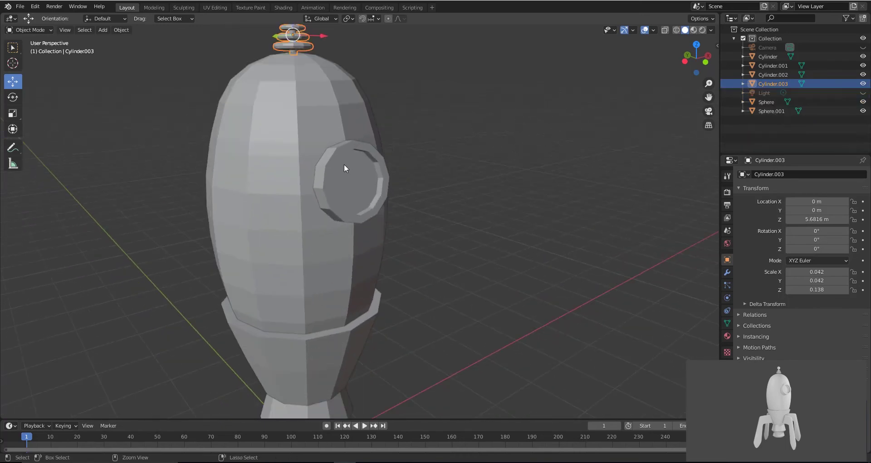
Step: Add a Subdivision Surface modifier to the antenna and set its render level to 5
scroll(338, 160, "down", 2)
left_click(726, 272)
left_click(757, 176)
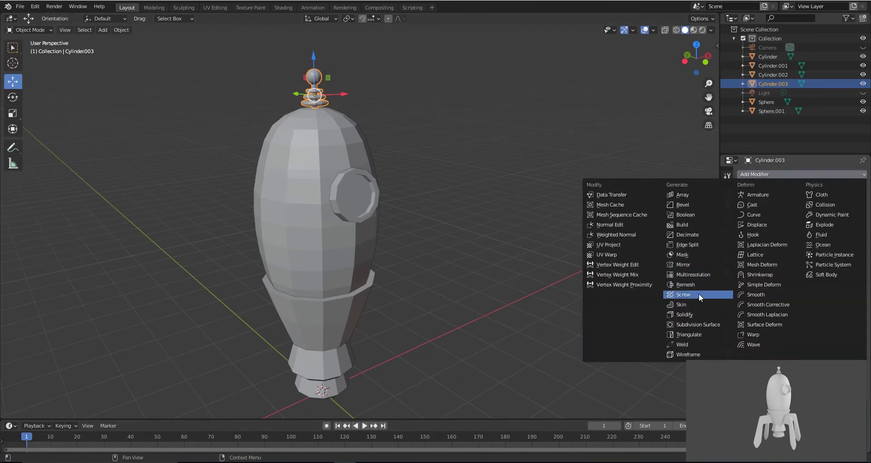
left_click(701, 323)
left_click(817, 223)
type("5")
key("Return")
Step: Add a Subdivision Surface modifier to the rocket's main body and set its render level to 5
left_click(402, 162)
middle_click_drag(402, 162, 311, 204)
left_click(312, 203)
middle_click_drag(356, 235, 365, 176)
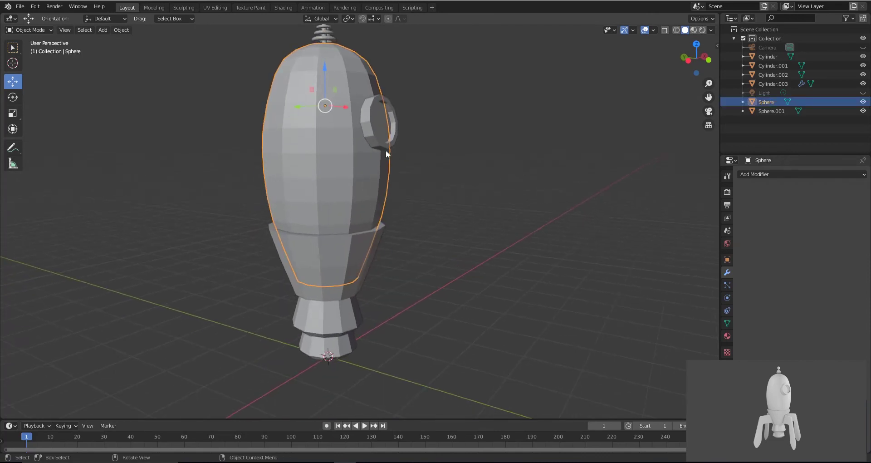
left_click(748, 175)
left_click(704, 321)
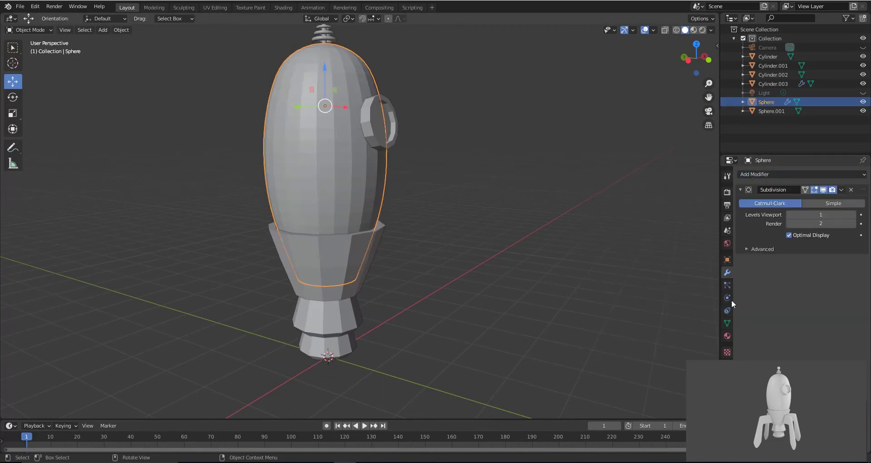
left_click(822, 224)
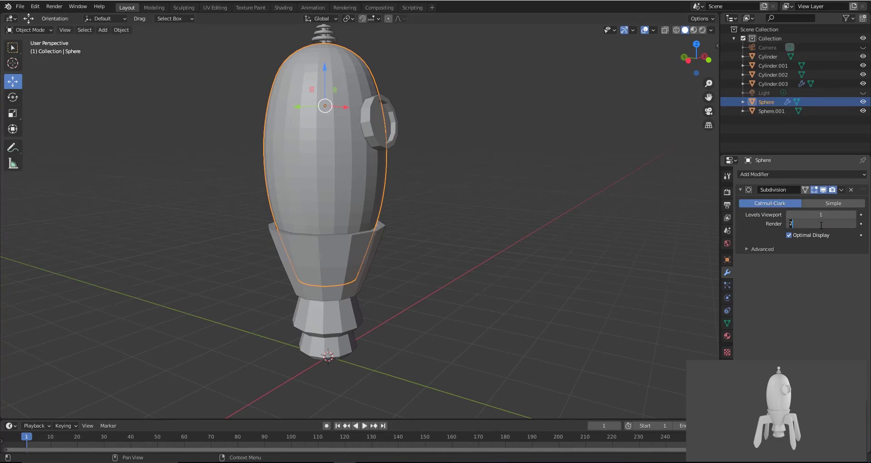
type("5")
key("Return")
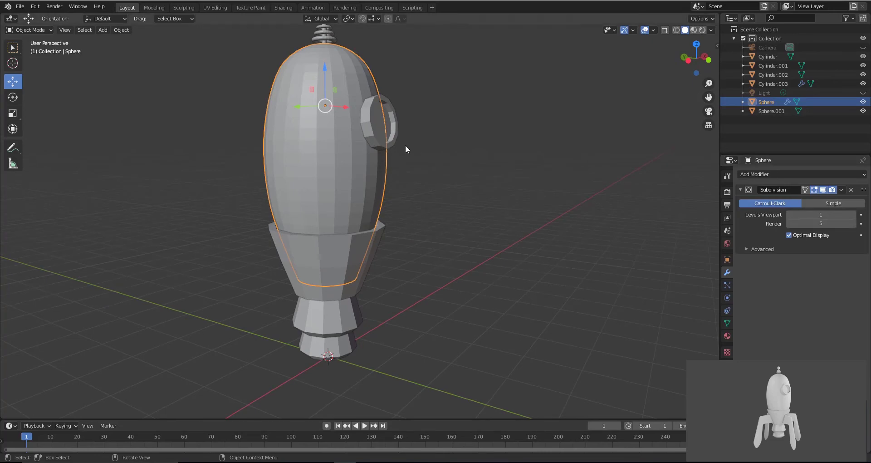
Step: Add a Subdivision Surface modifier to the round window frame and set its render level to 5
left_click(381, 141)
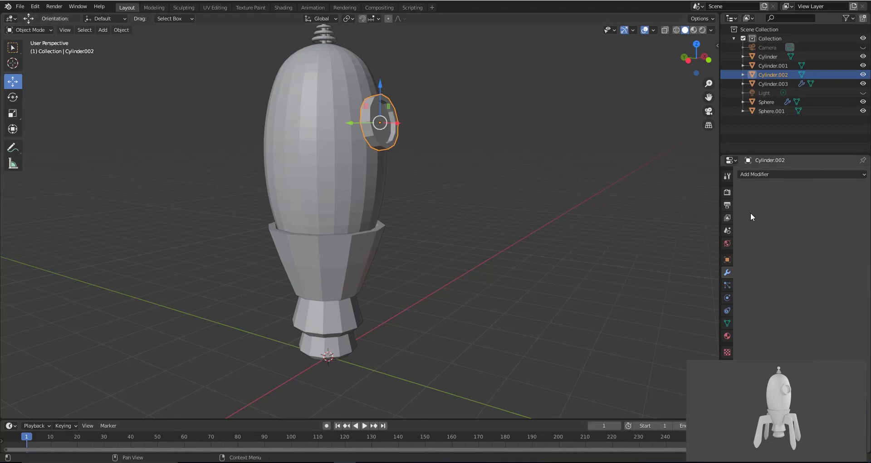
left_click(753, 175)
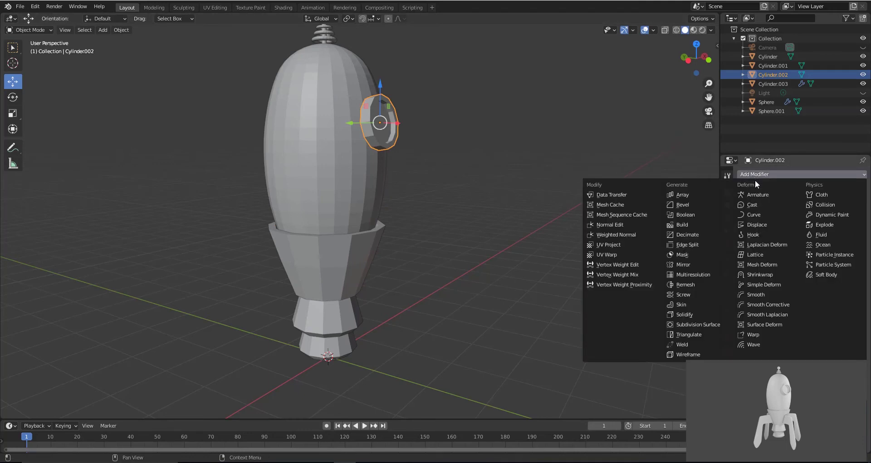
left_click(693, 322)
left_click(799, 223)
type("5")
key("Return")
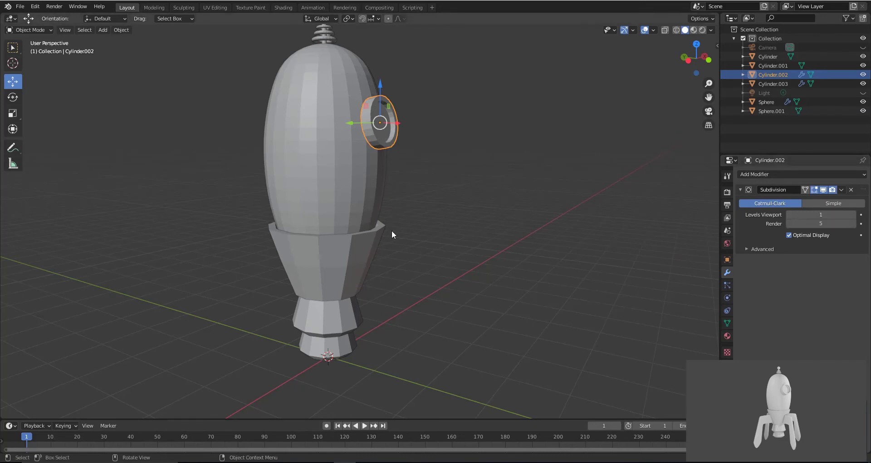
left_click(378, 252)
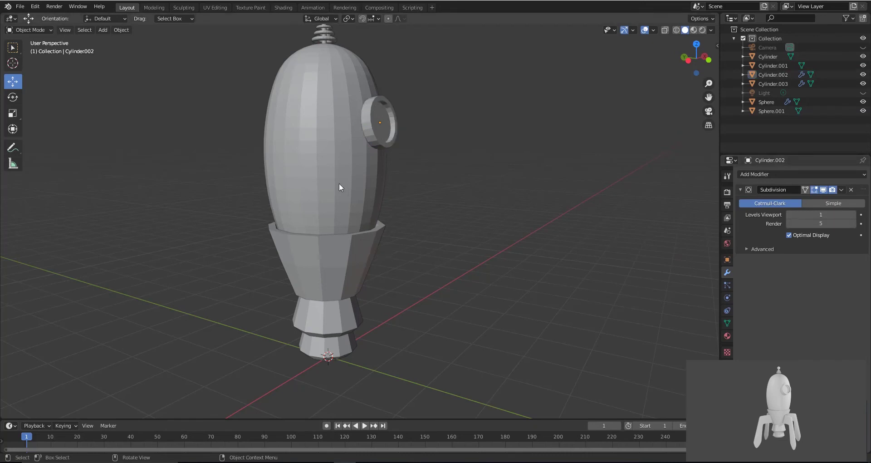
left_click(331, 246)
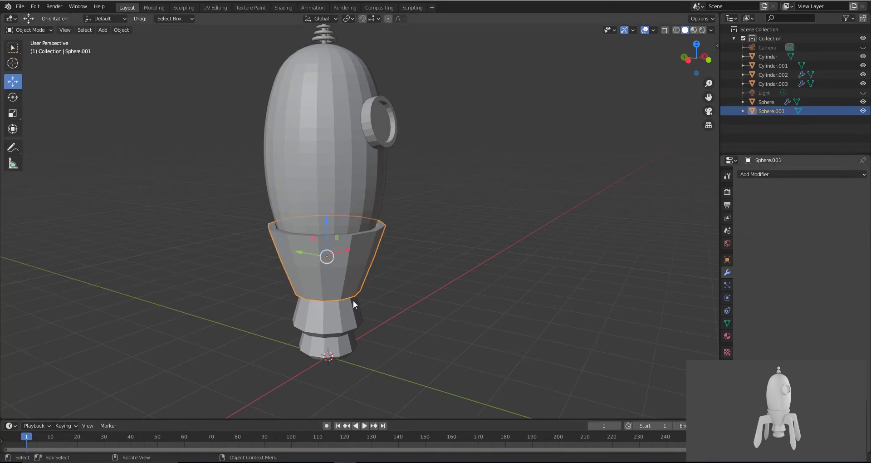
left_click(355, 318)
left_click(325, 30)
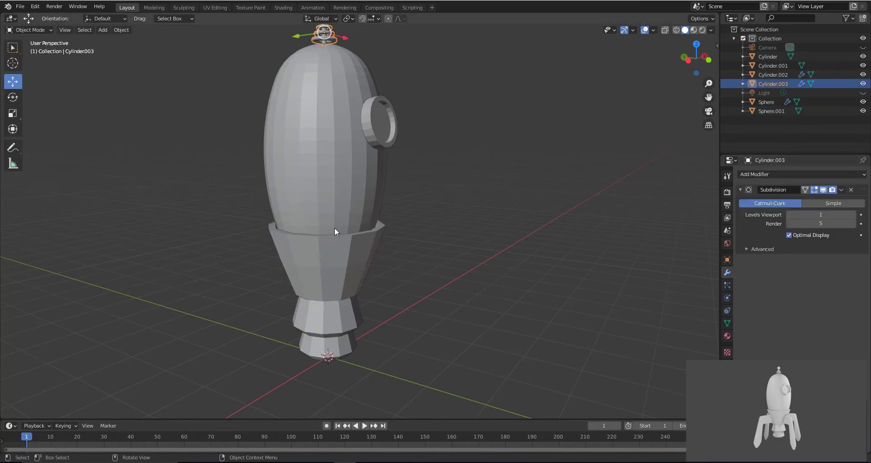
Step: Join the two nozzle cylinders at the rocket's base into one object, with the upper nozzle as the active part
left_click(345, 310)
left_click(341, 342, "shift")
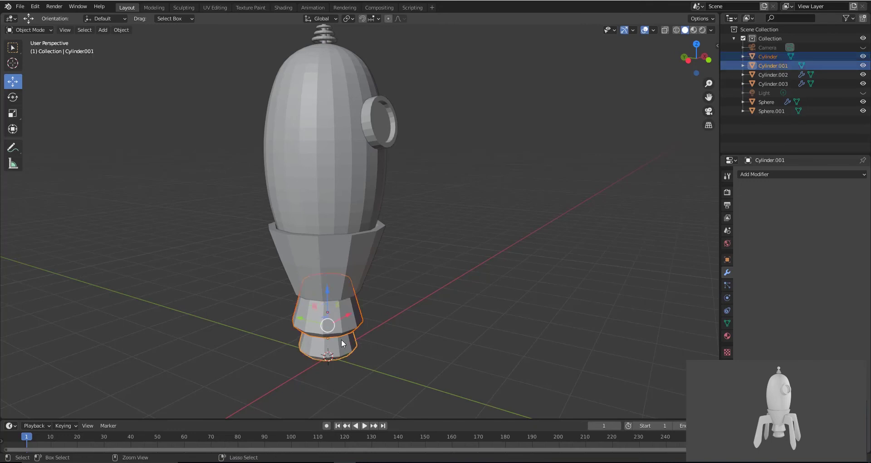
key("ctrl+j")
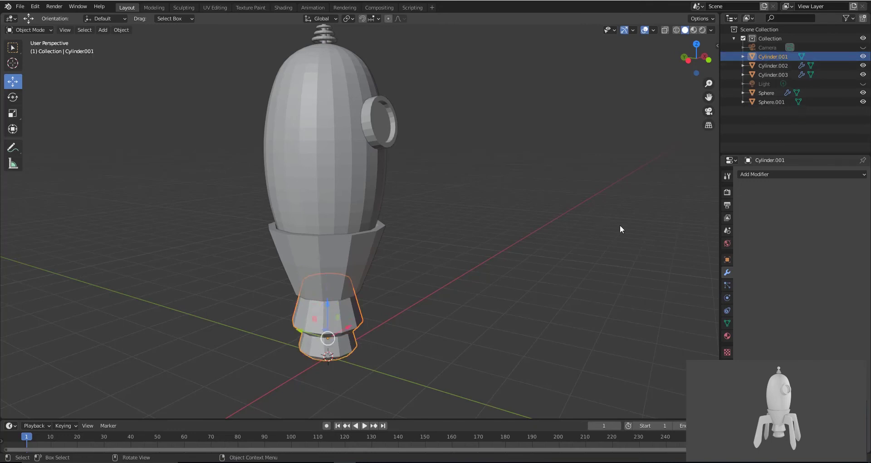
Step: Add a Subdivision Surface modifier to the joined nozzles and set its render level to 5
left_click(826, 173)
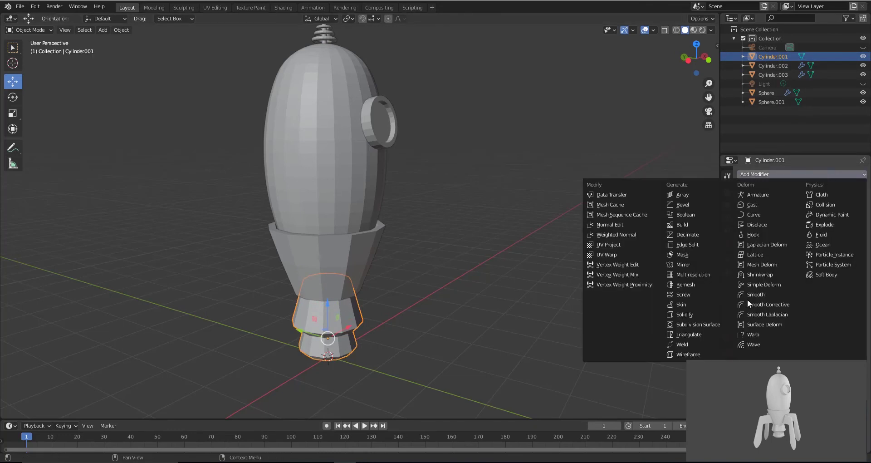
left_click(710, 326)
left_click(813, 223)
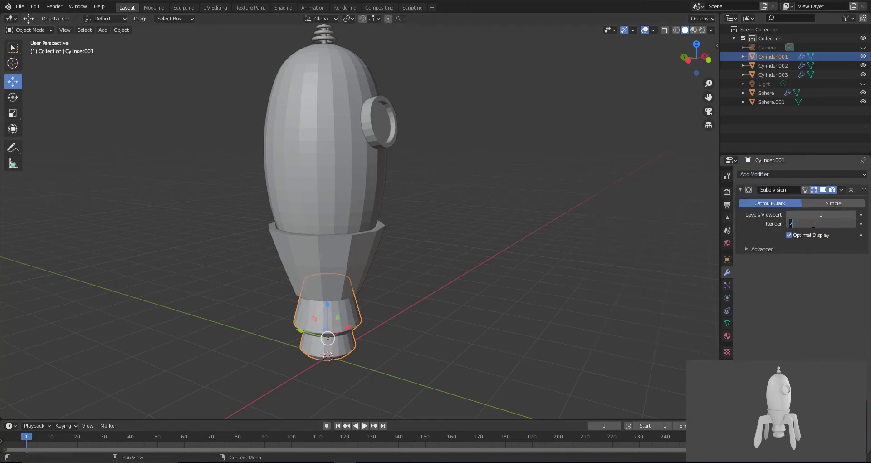
type("5")
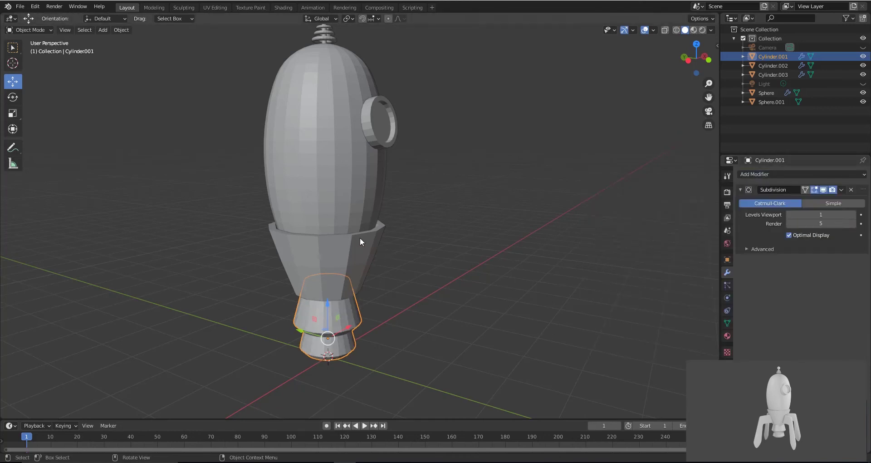
Step: Add a 2 m cube mesh at the world origin and show the scene from the front
left_click(365, 233)
middle_click_drag(379, 241, 394, 250)
left_click(480, 248)
scroll(401, 240, "down", 3)
left_click(117, 30)
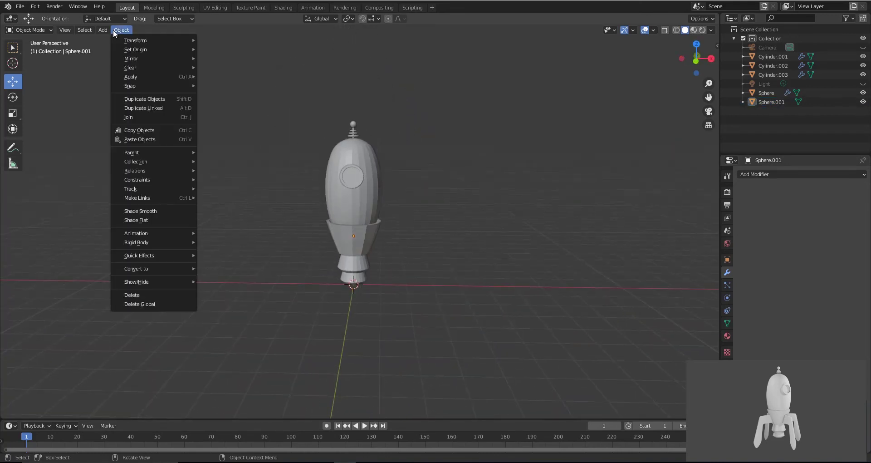
mouse_move(111, 35)
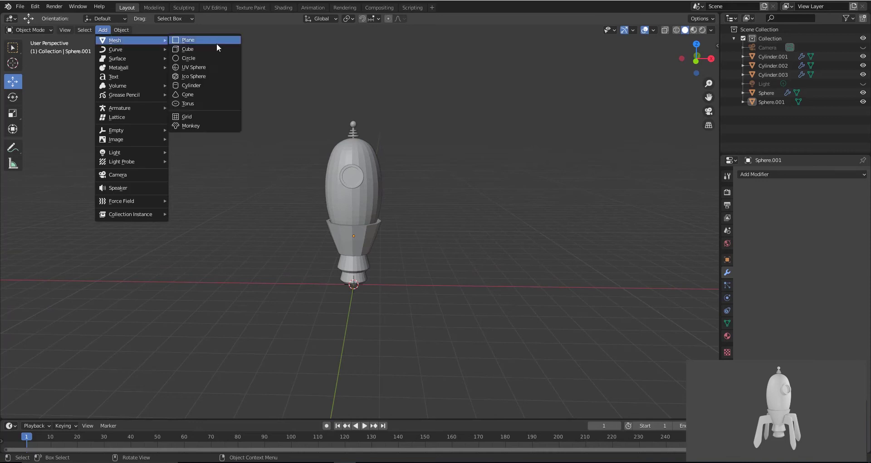
left_click(212, 51)
key("KP_1")
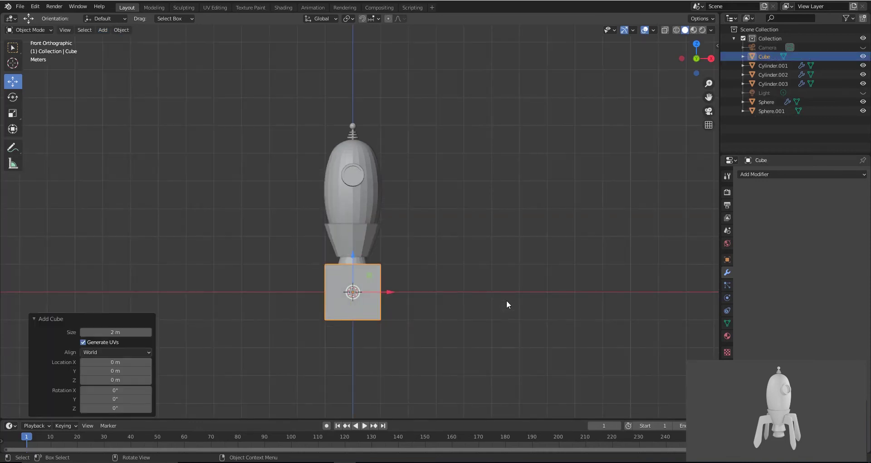
Step: Move the cube along X and up along Z so it sits beside the rocket's flared lower section
scroll(461, 248, "up", 4)
middle_click_drag(457, 235, 455, 219, "shift")
left_click_drag(401, 311, 508, 311)
left_click_drag(453, 285, 464, 186)
left_click_drag(494, 220, 501, 218)
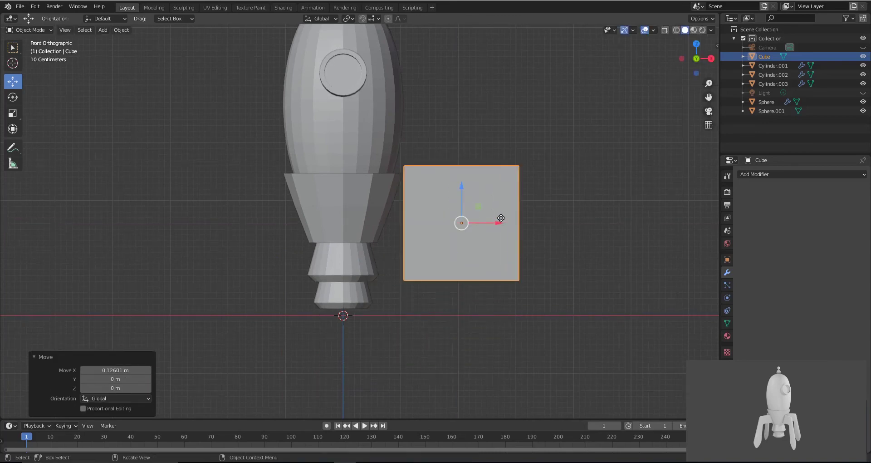
Step: Flatten the cube into a thin slab by scaling it along Y to about 0.086, then by a further 0.652
key("KP_3")
left_click(12, 113)
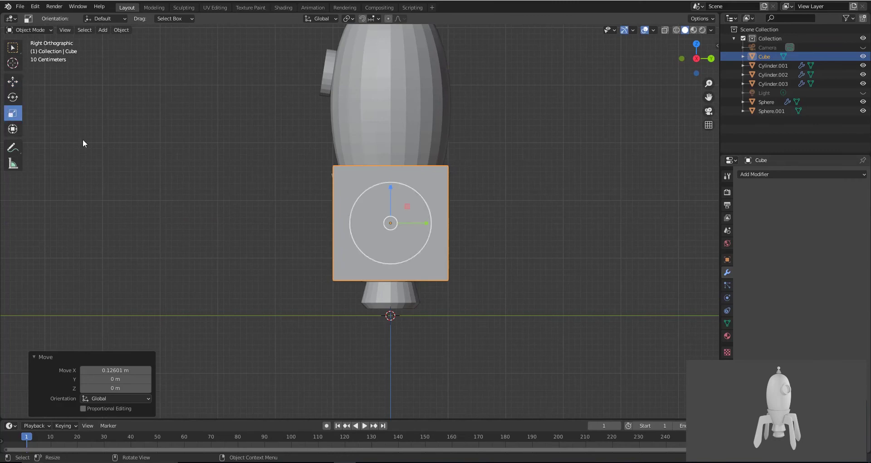
left_click_drag(427, 223, 393, 223)
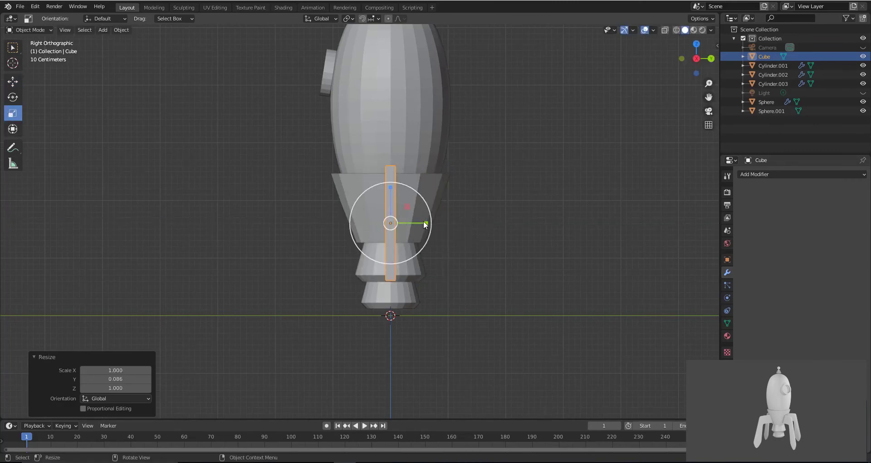
key("s")
key("y")
left_click(410, 218)
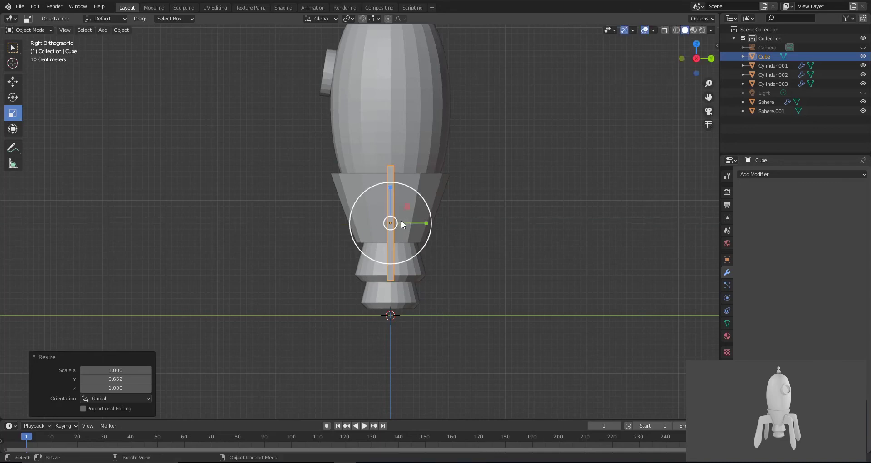
Step: In Edit Mode, scale the slab's whole mesh down uniformly and move it about 0.59 m along X towards the rocket
key("KP_1")
key("Tab")
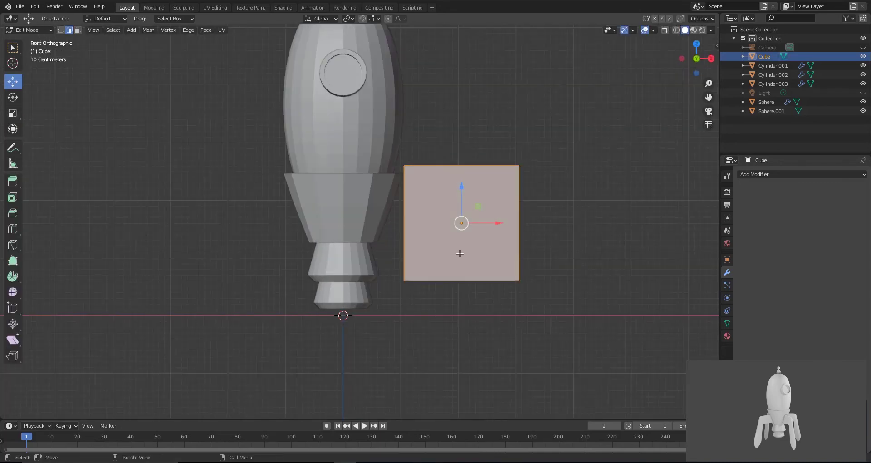
key("alt+z")
left_click_drag(388, 153, 434, 195)
left_click_drag(326, 110, 638, 334)
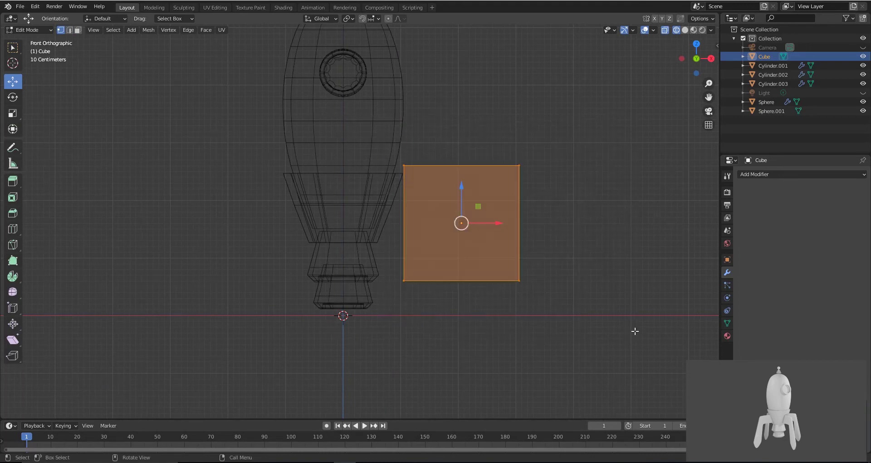
key("s")
left_click(517, 250)
left_click_drag(502, 221, 468, 222)
Step: Shrink the slab's mesh further, raise it, and shift it about 0.16 m along X against the flared lower section
scroll(404, 217, "up", 5)
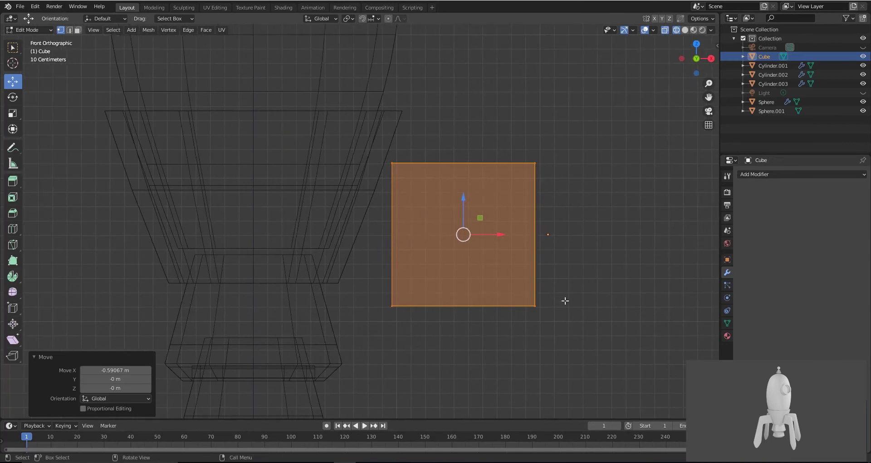
key("s")
left_click(530, 289)
left_click_drag(464, 196, 463, 169)
left_click_drag(497, 211, 480, 211)
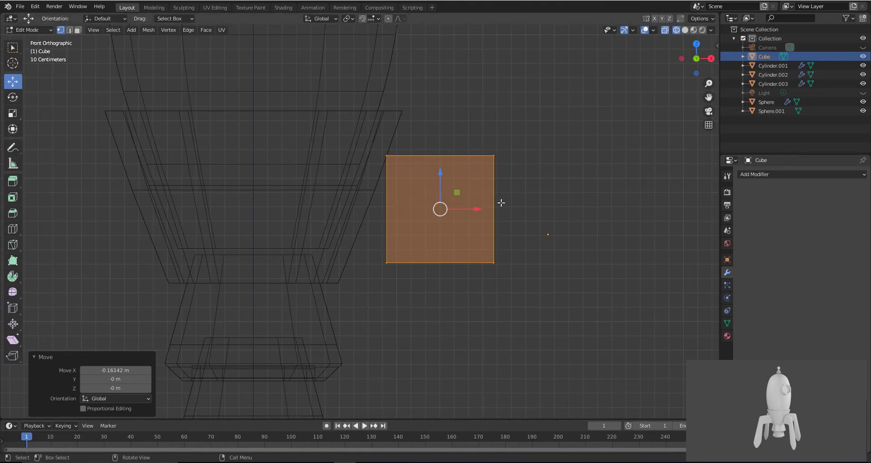
Step: Extrude the slab's narrow outer side face away from the rocket to start the landing leg
middle_click_drag(524, 215, 522, 208)
left_click(522, 209)
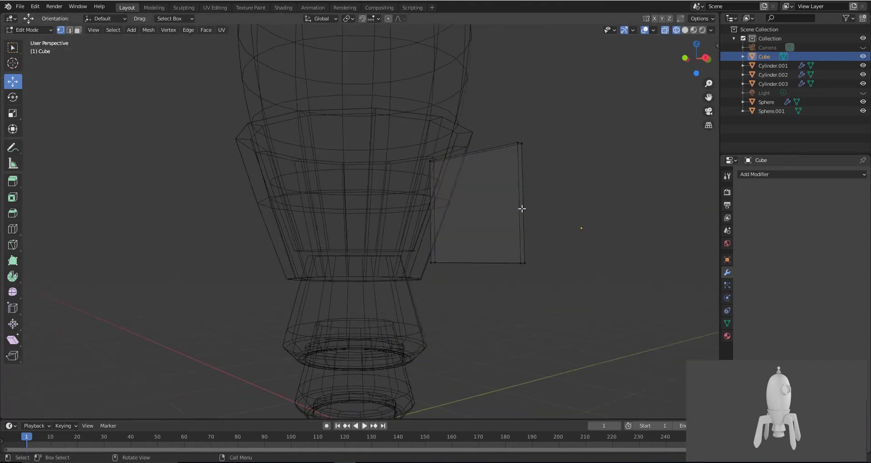
key("3")
left_click(522, 209)
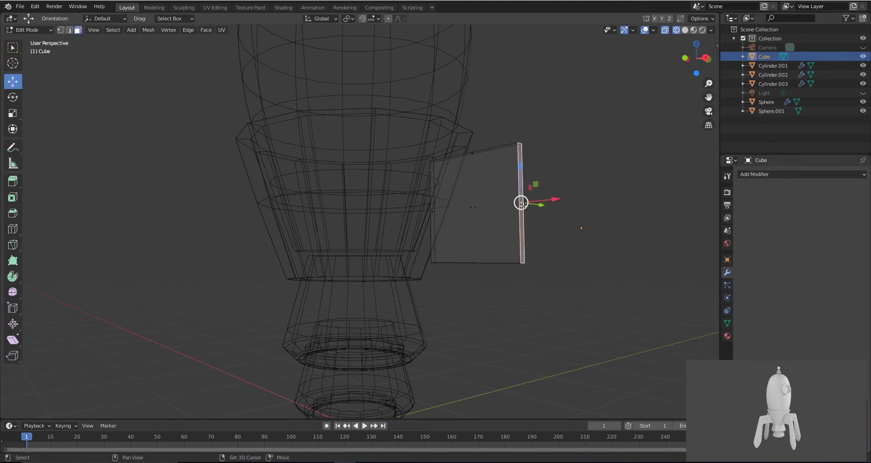
key("shift+z")
mouse_move(521, 202)
middle_mouse_down()
mouse_move(562, 227)
mouse_move(431, 195)
middle_mouse_up()
key("KP_1")
key("shift+z")
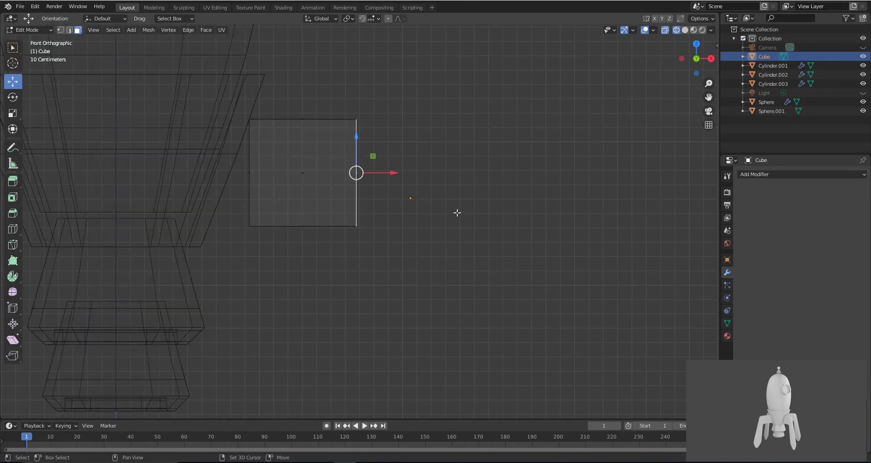
key("e")
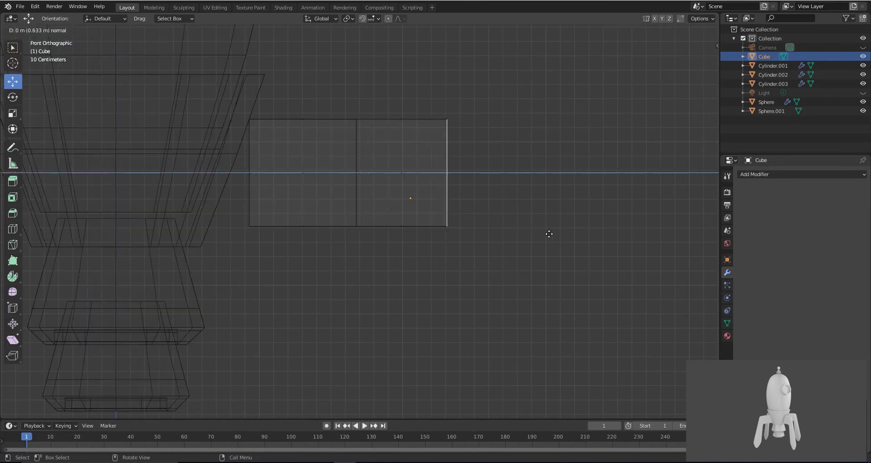
left_click(536, 233)
Step: Lower the extruded face to just below ground level and rotate it about 90° to form the leg's flat foot
left_click_drag(438, 141, 467, 328)
scroll(454, 299, "down", 3)
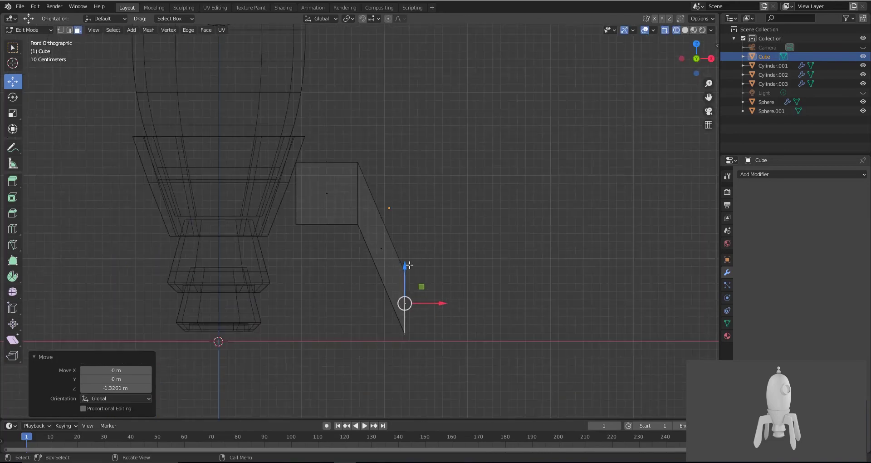
left_click_drag(406, 269, 408, 309)
key("r")
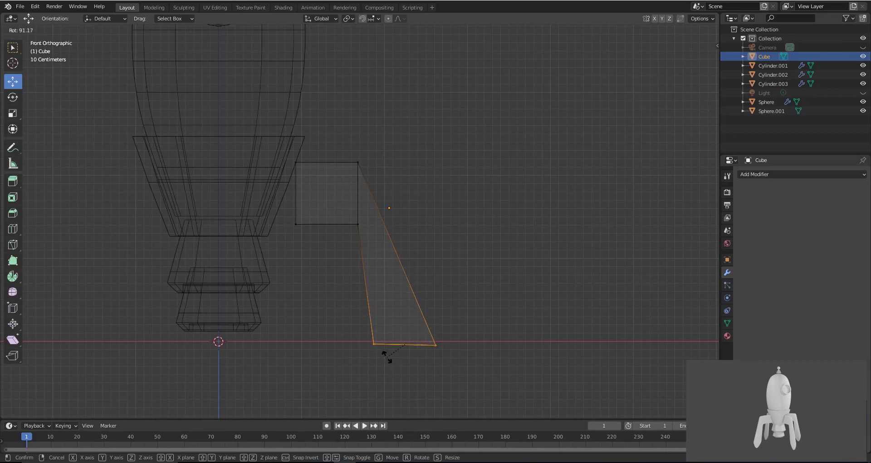
left_click(388, 355)
left_click_drag(404, 308, 404, 322)
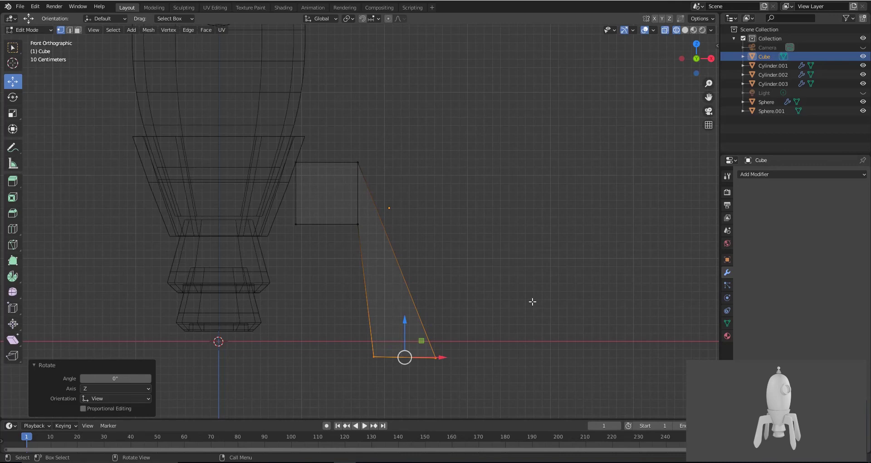
Step: Move the leg's upper outer corner vertices outward and slightly down to widen the bend
left_click_drag(435, 107, 344, 168)
left_click_drag(401, 162, 410, 191)
left_click_drag(375, 138, 375, 142)
left_click_drag(410, 167, 418, 171)
Step: Shift the leg's inner attachment corners onto the rocket's slanted side and lower the foot's inner corner by about 0.01 m
left_click(296, 223)
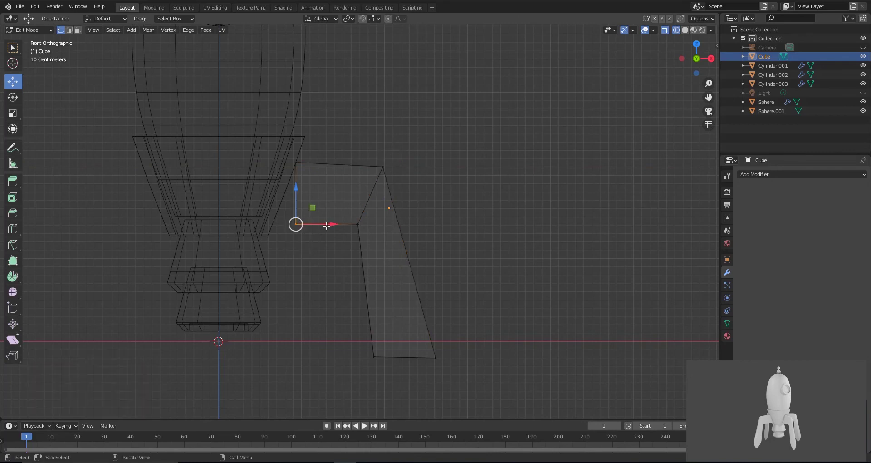
left_click_drag(327, 224, 302, 227)
left_click(296, 162)
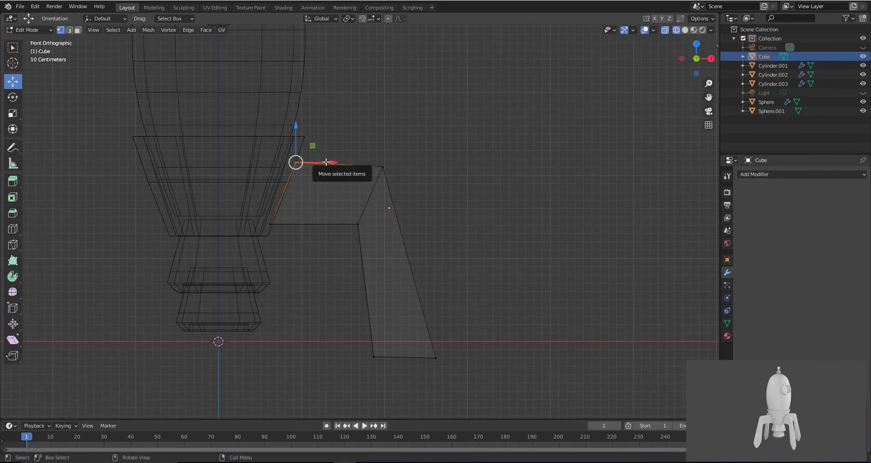
left_click_drag(324, 162, 323, 162)
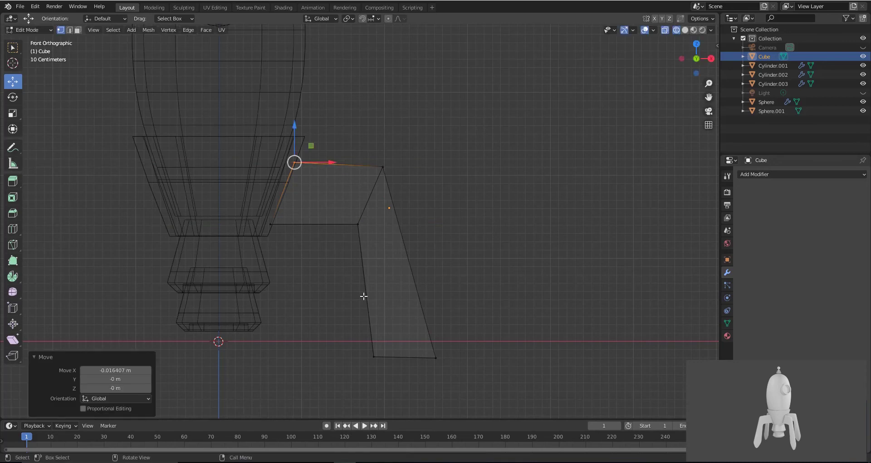
left_click_drag(363, 382, 421, 347)
left_click_drag(372, 320, 373, 322)
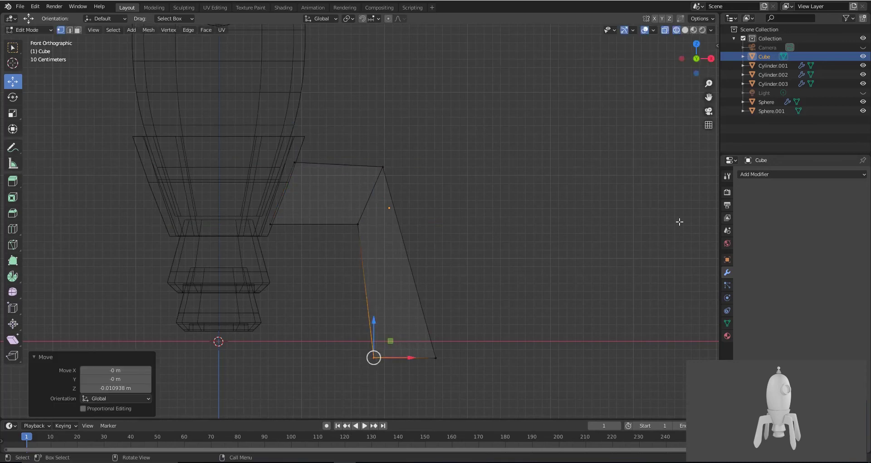
Step: Add a Subdivision Surface modifier to the landing leg and display the result in solid shading
left_click(774, 174)
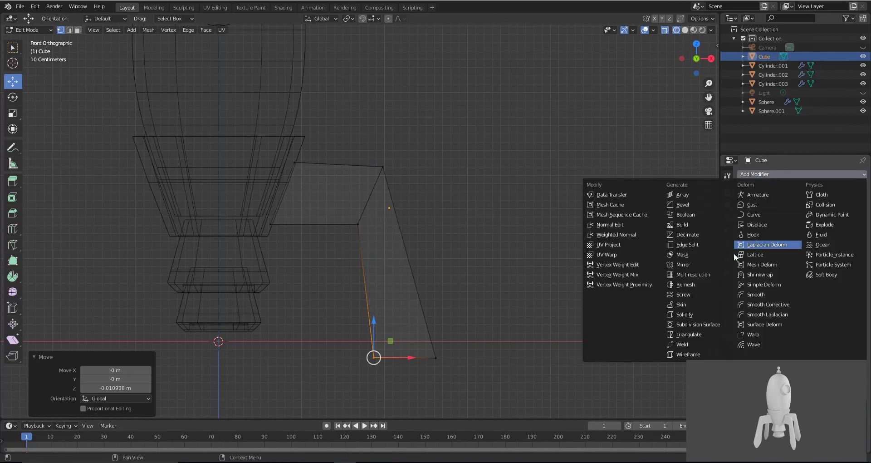
left_click(710, 325)
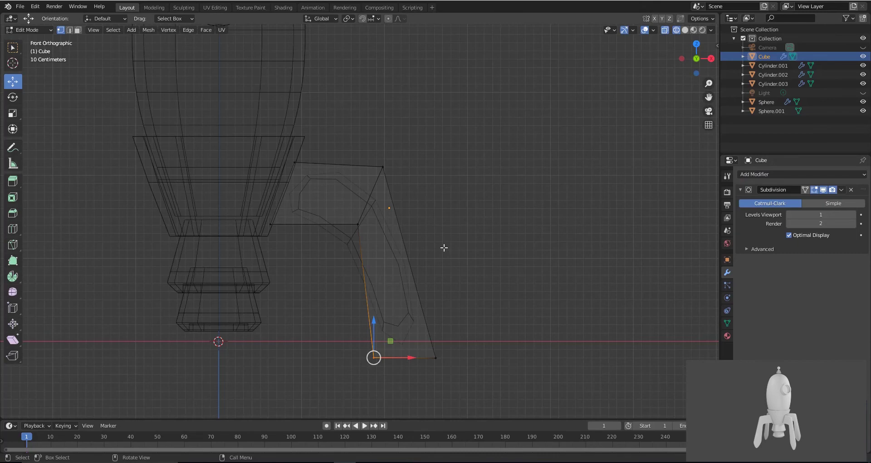
key("shift+z")
scroll(408, 227, "up", 2)
middle_click_drag(464, 251, 474, 193, "shift")
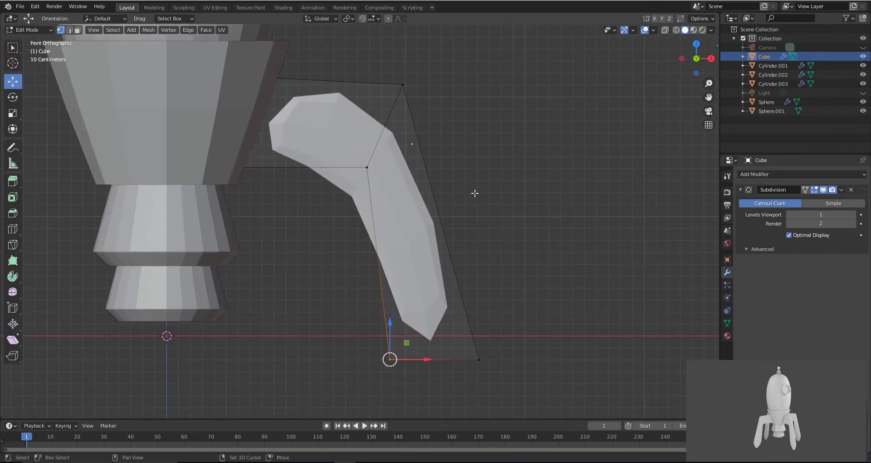
Step: Add loop cuts beside the leg's attachment end, with factor 0.938, and just above its foot, with factor -0.977
left_click(12, 229)
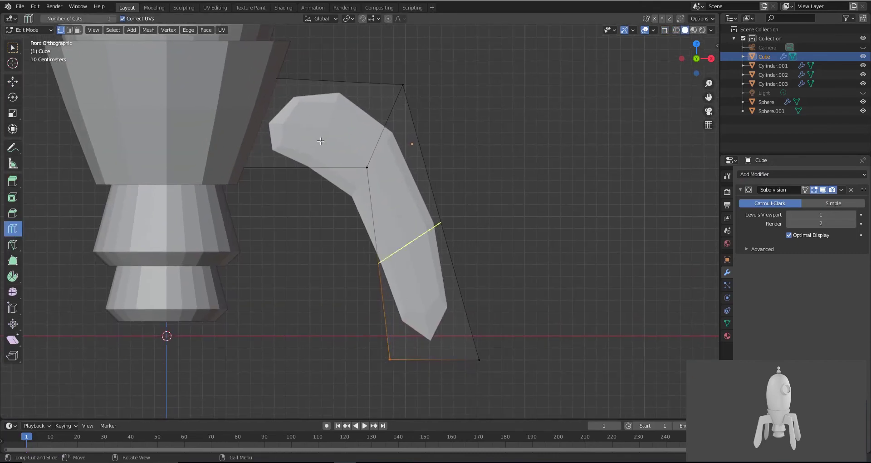
key("shift+z")
left_click_drag(312, 101, 256, 79)
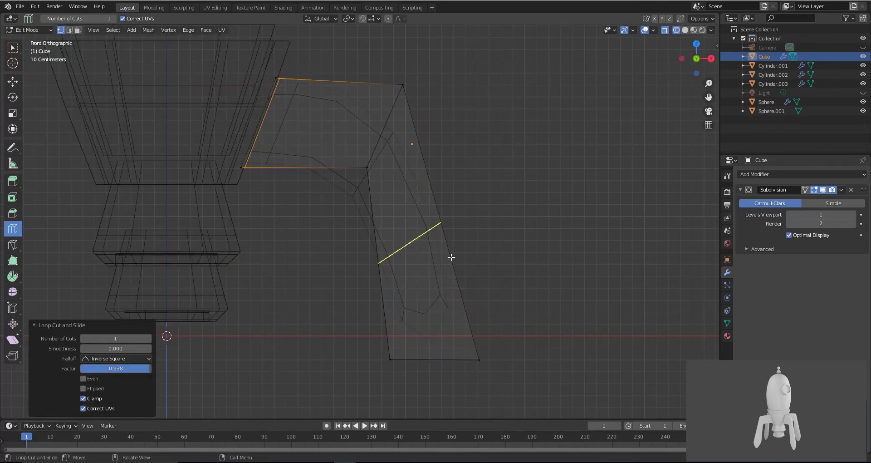
left_click_drag(438, 228, 471, 271)
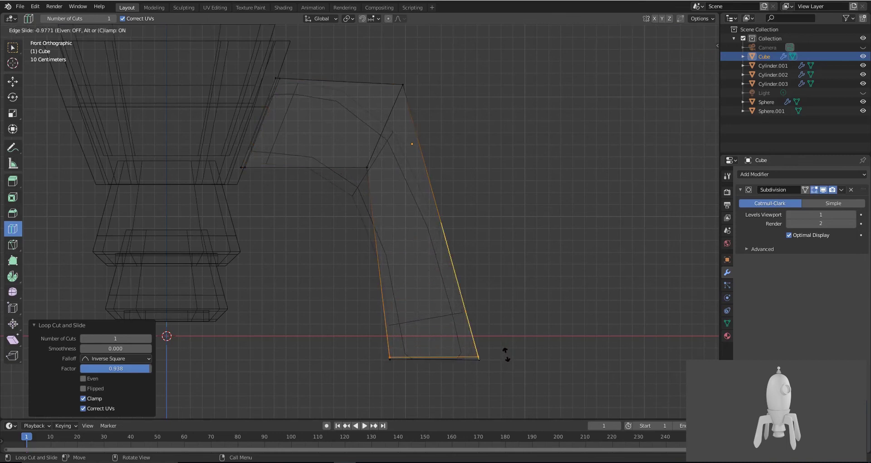
left_click_drag(506, 354, 507, 354)
Step: Add a loop cut just below the leg's bend with factor 0.912 and rotate it by -3.88° to follow the bend
left_click_drag(473, 270, 457, 222)
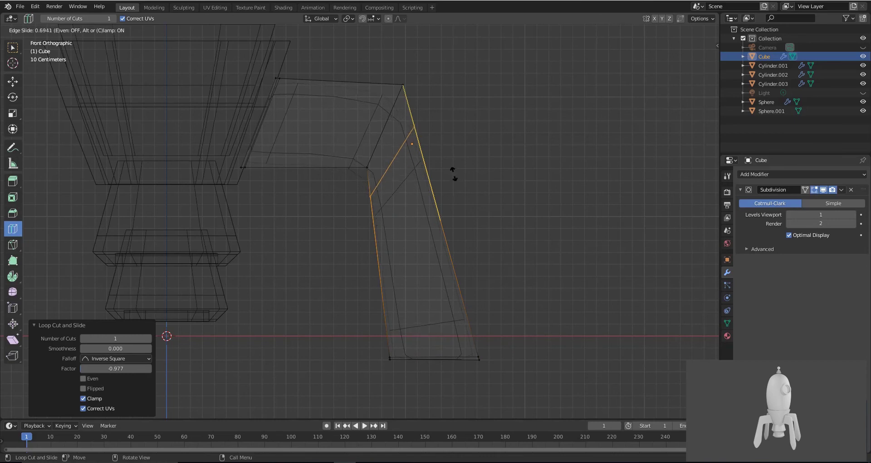
left_click(453, 143)
key("r")
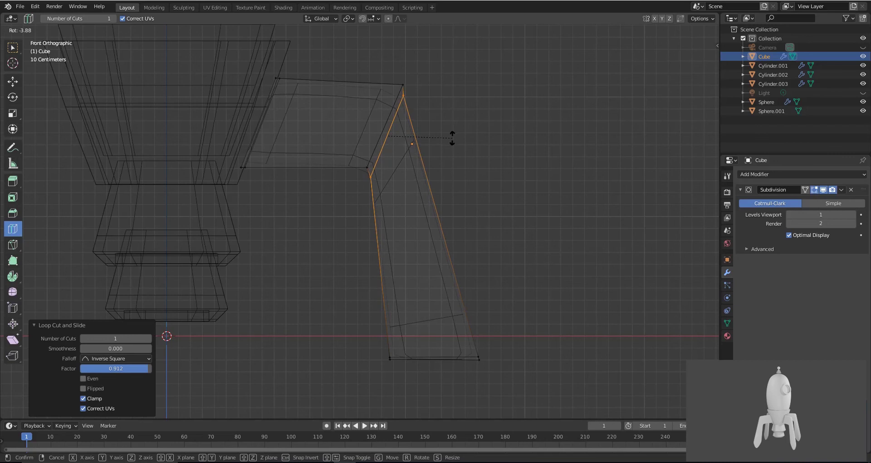
left_click(453, 137)
key("shift+z")
mouse_move(456, 165)
middle_mouse_down()
mouse_move(458, 177)
mouse_move(431, 188)
mouse_move(339, 171)
mouse_move(349, 184)
mouse_move(342, 196)
mouse_move(439, 179)
middle_mouse_up()
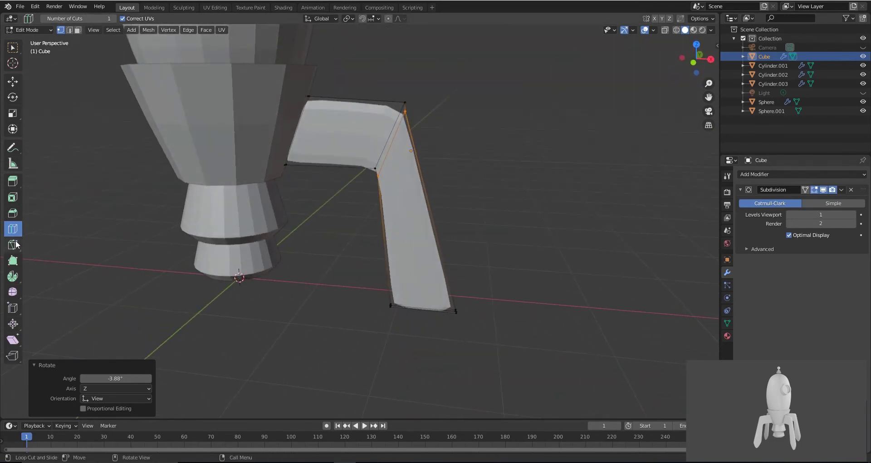
Step: Add a centred lengthwise loop cut along the leg and move its foot-end vertices down 0.735 m into a point
left_click(380, 146)
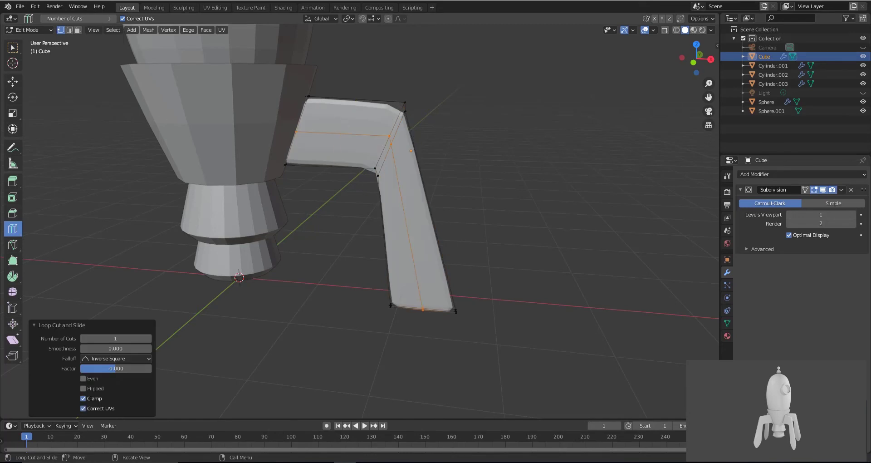
left_click(11, 81)
key("shift+z")
left_click_drag(426, 331, 404, 279)
key("g")
key("z")
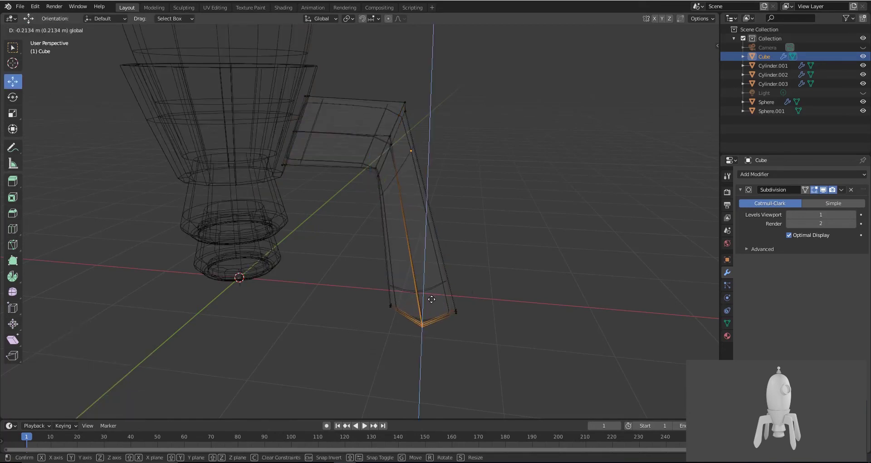
left_click(435, 335)
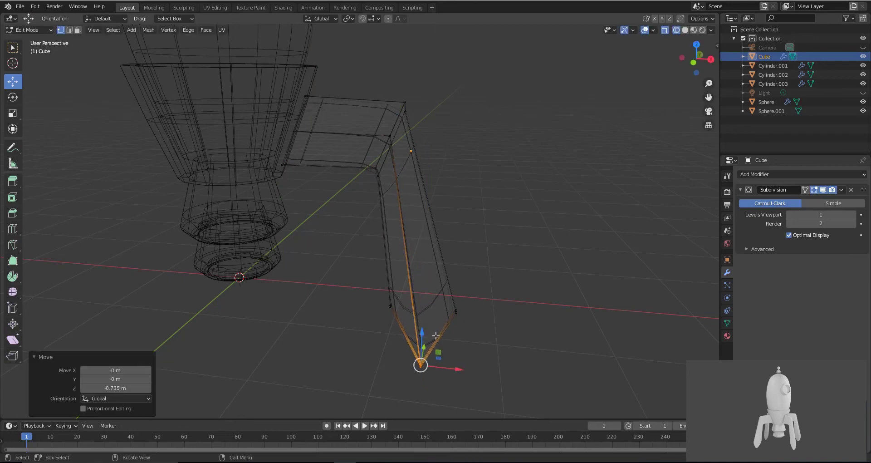
Step: Scale the foot's inner and outer corner vertices slightly along X in front view
key("KP_1")
left_click_drag(459, 409, 472, 410)
middle_click_drag(465, 369, 442, 322, "shift")
left_click(436, 288)
left_click(362, 287, "shift")
left_click(7, 117)
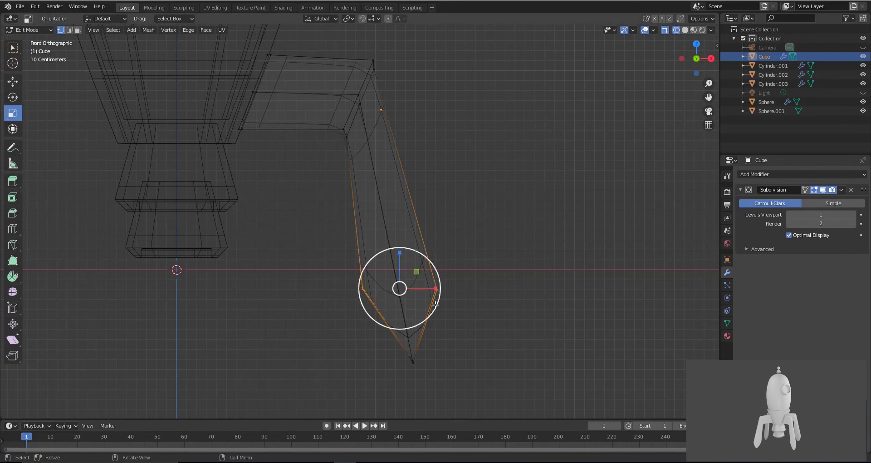
mouse_move(433, 289)
left_mouse_down()
mouse_move(426, 290)
mouse_move(434, 291)
left_mouse_up()
left_click_drag(441, 376, 392, 340)
key("shift+z")
mouse_move(392, 340)
middle_mouse_down()
mouse_move(305, 317)
mouse_move(375, 318)
mouse_move(420, 336)
mouse_move(417, 327)
mouse_move(445, 327)
mouse_move(395, 322)
mouse_move(418, 330)
middle_mouse_up()
scroll(431, 326, "down", 5)
scroll(399, 304, "up", 3)
key("KP_1")
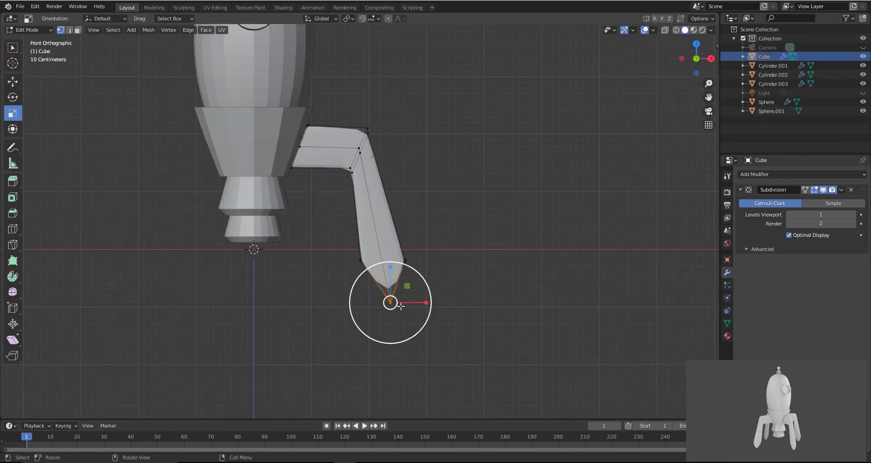
Step: Scale the whole leg mesh to 0.931 and thicken it along Y by a factor of 2.986
key("shift+z")
left_click_drag(482, 101, 268, 343)
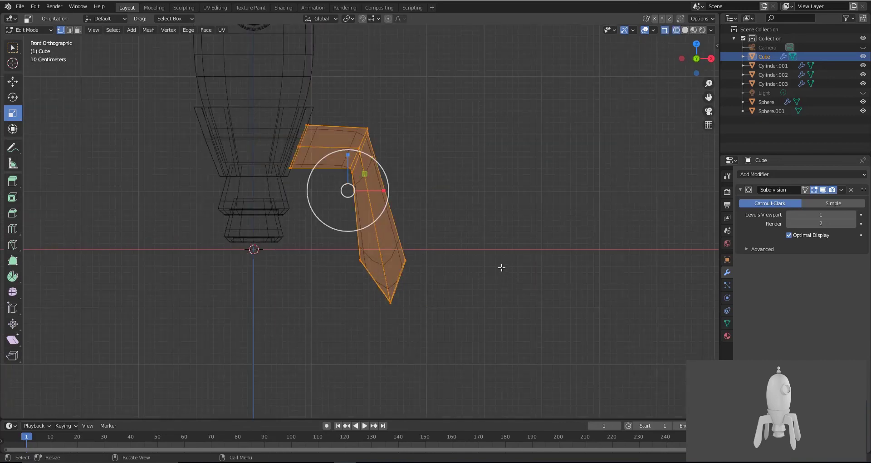
key("s")
left_click(487, 259)
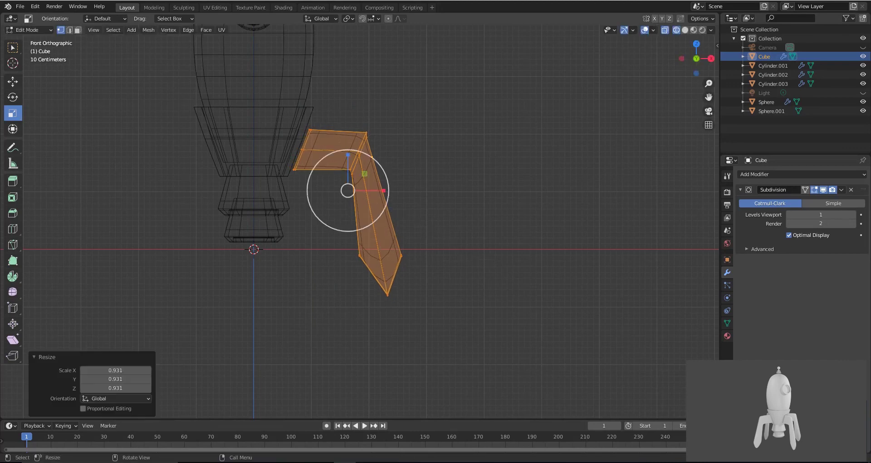
middle_click_drag(404, 197, 454, 213)
left_click_drag(424, 198, 489, 197)
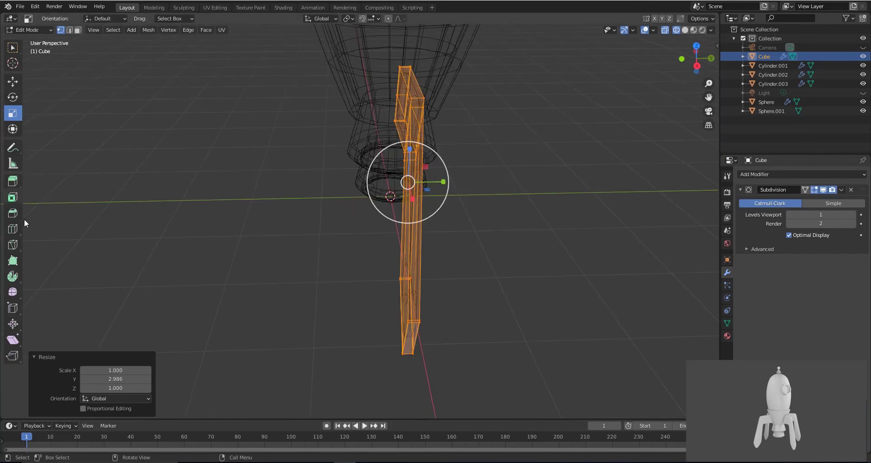
Step: Add two lengthwise loop cuts across the leg's thickness, one near each side, the first with factor -0.796
left_click(17, 236)
key("shift+z")
left_click_drag(417, 95, 422, 98)
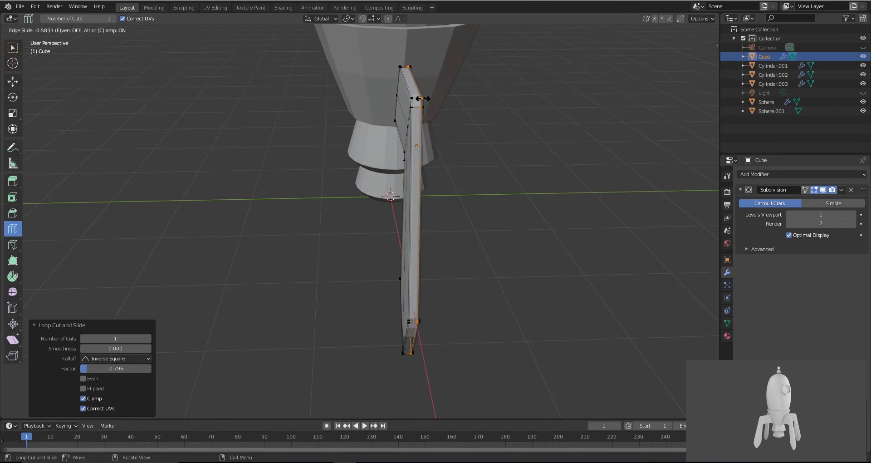
left_click(423, 98)
middle_click_drag(422, 98, 391, 110)
middle_click_drag(431, 245, 420, 182, "shift")
Step: Select the foot's vertices and scale them down along Y to narrow the foot
left_click(12, 81)
middle_click_drag(441, 250, 474, 272)
left_click_drag(302, 345, 515, 146)
mouse_move(536, 194)
middle_mouse_down()
mouse_move(504, 197)
mouse_move(554, 188)
middle_mouse_up()
key("shift+z")
left_click_drag(320, 310, 518, 143)
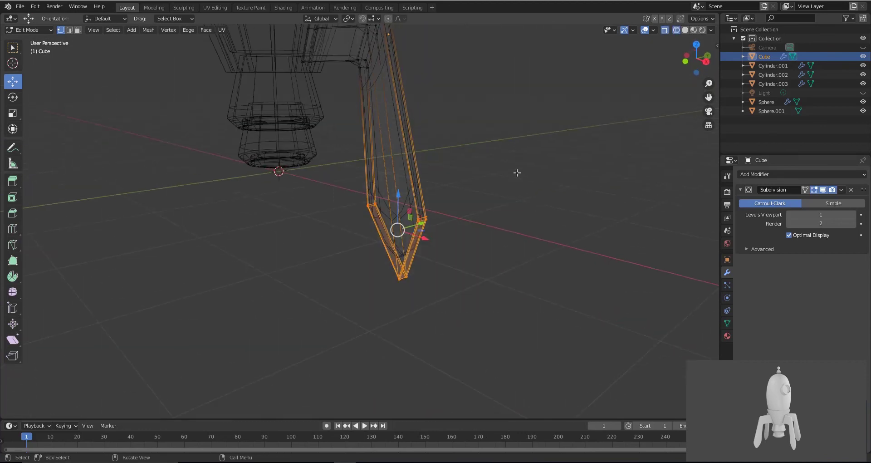
key("shift+z")
middle_click_drag(517, 174, 44, 190)
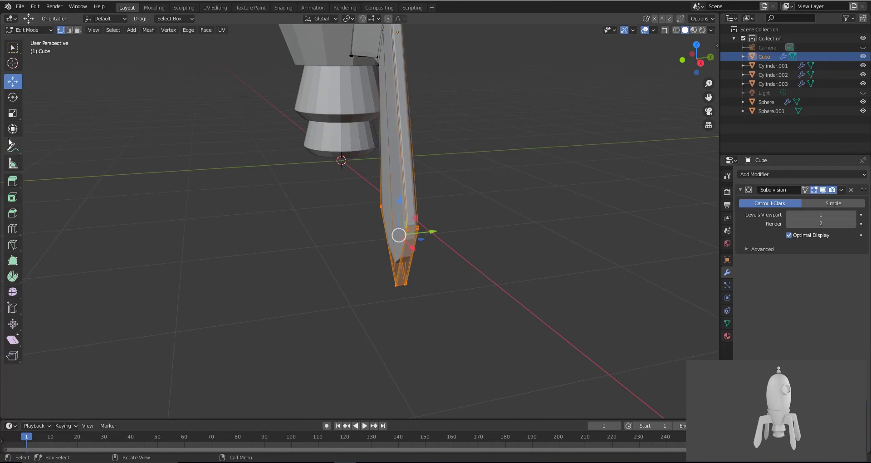
left_click(12, 113)
left_click_drag(434, 235, 416, 231)
mouse_move(415, 231)
middle_mouse_down()
mouse_move(430, 189)
mouse_move(514, 160)
mouse_move(445, 187)
middle_mouse_up()
Step: Select the vertices at the inner side of the leg's bend and scale them slightly wider along Y
mouse_move(336, 181)
left_mouse_down()
mouse_move(421, 87)
mouse_move(415, 96)
mouse_move(423, 95)
left_mouse_up()
key("shift+z")
Step: Select the vertices at the leg's attachment end and scale them down along Y
key("shift+z")
middle_click_drag(467, 131, 390, 162)
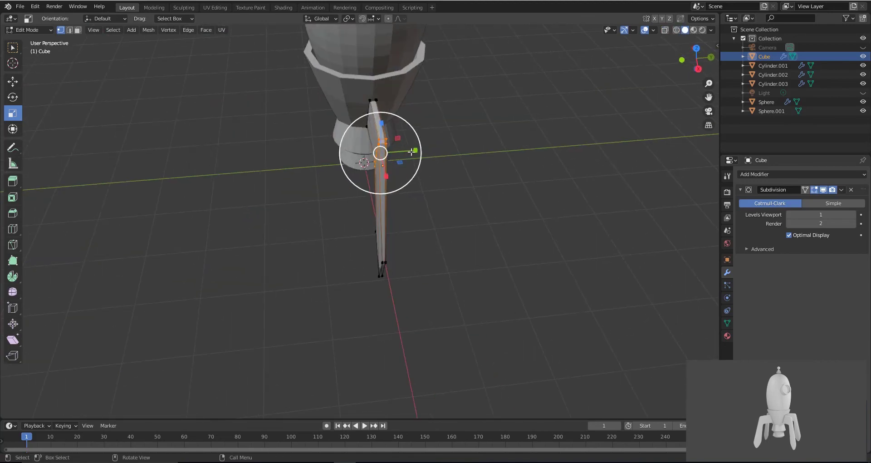
left_click_drag(416, 152, 422, 151)
middle_click_drag(363, 154, 454, 121)
key("shift+z")
mouse_move(259, 173)
left_mouse_down()
mouse_move(325, 110)
mouse_move(340, 72)
left_mouse_up()
key("shift+z")
middle_click_drag(508, 73, 423, 107)
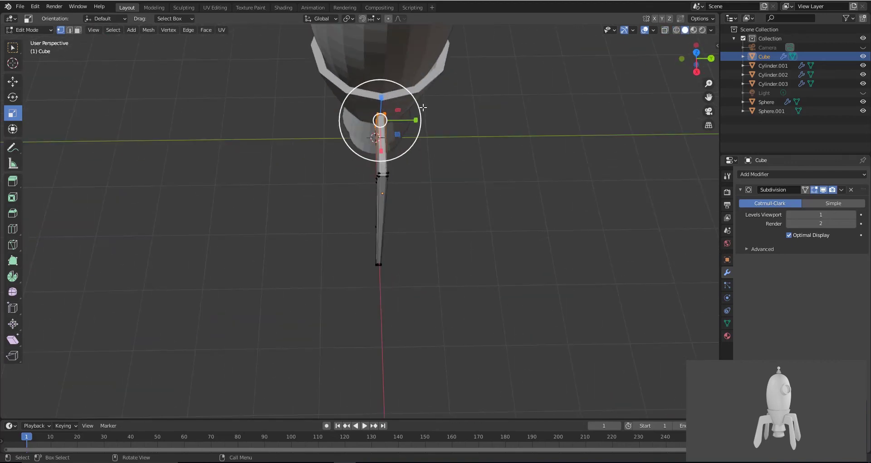
left_click_drag(416, 120, 399, 118)
middle_click_drag(399, 118, 421, 163)
Step: Leave mesh editing and scale the landing leg object along Y by 1.114
key("Tab")
left_click(442, 157)
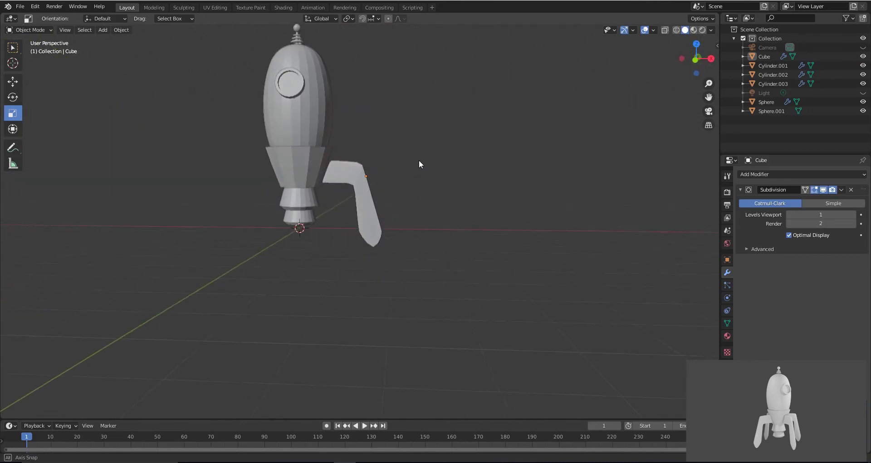
scroll(366, 174, "up", 3)
left_click(365, 173)
key("shift+space")
key("g")
middle_click_drag(401, 122, 302, 143)
left_click(20, 117)
left_click_drag(417, 154, 419, 146)
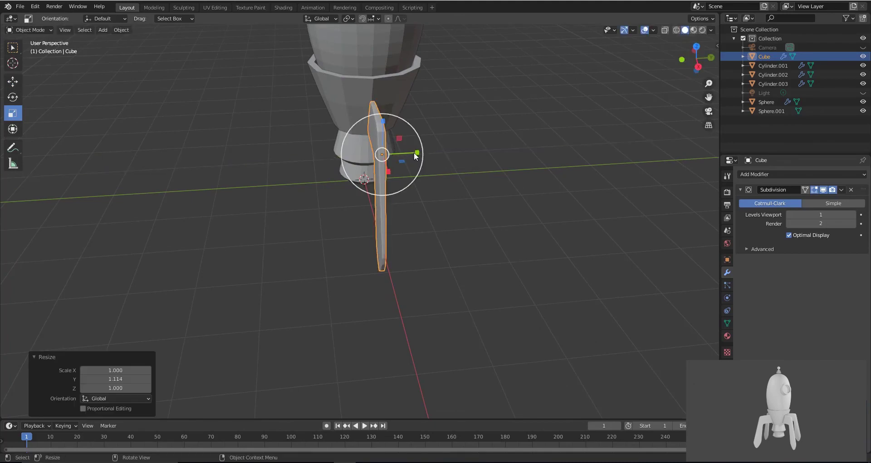
middle_click_drag(419, 146, 506, 146)
Step: Move the leg about 0.107 m along X toward the rocket body and slightly thicken it along Y
left_click(14, 81)
left_click_drag(397, 137, 388, 136)
middle_click_drag(388, 136, 42, 97)
left_click(15, 97)
left_click(13, 113)
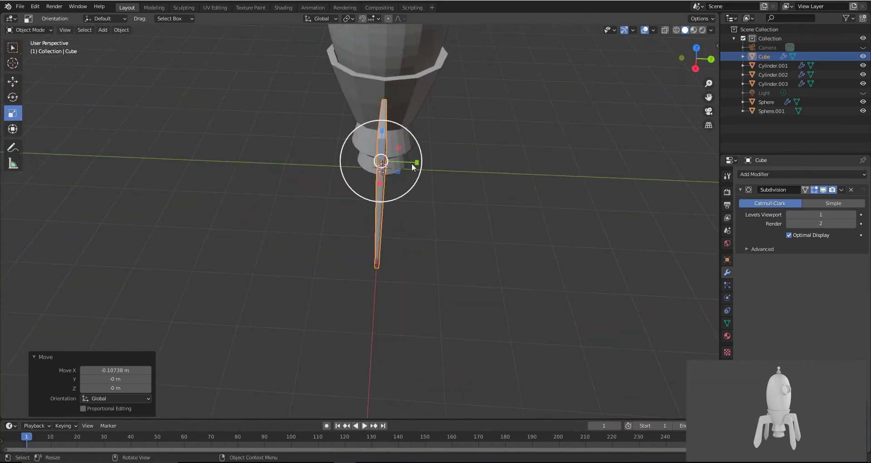
left_click_drag(414, 160, 417, 160)
Step: Duplicate the landing leg in place in top view, with the object's transform values displayed
middle_click_drag(315, 214, 355, 175)
middle_click_drag(331, 126, 385, 198, "alt")
left_click(345, 212)
scroll(399, 195, "up", 5)
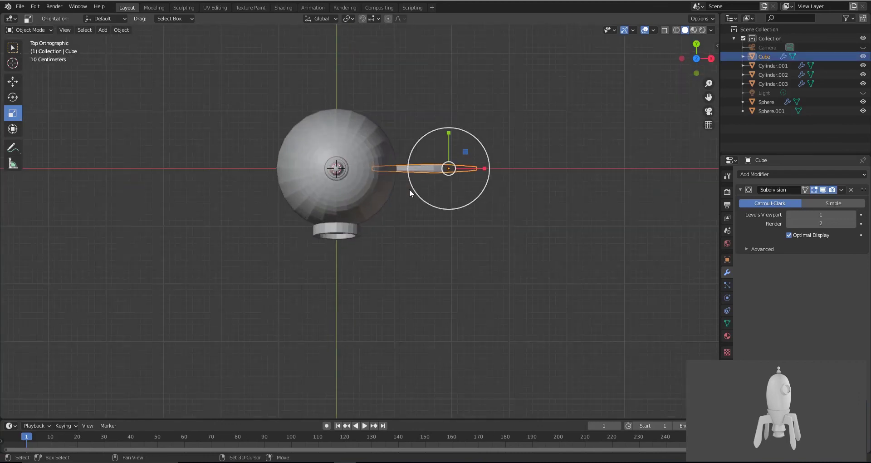
left_click(727, 258)
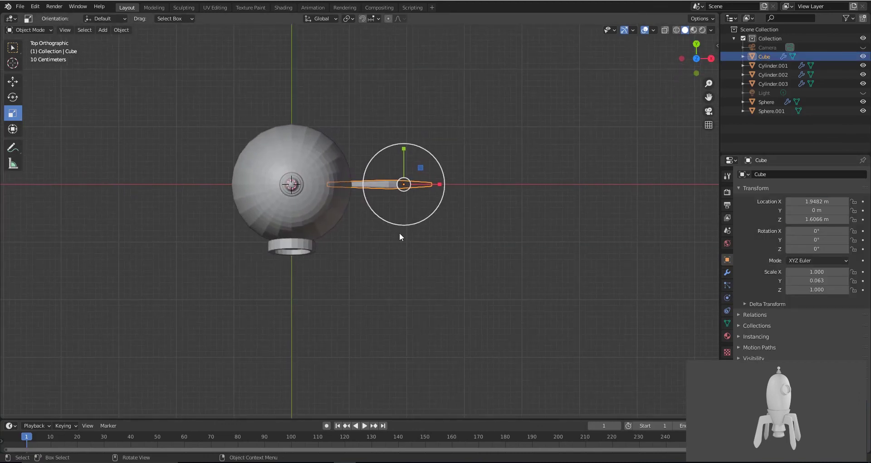
key("shift+d")
right_click(378, 222)
Step: Set the duplicated leg's Z rotation to 180° and move it along X to the rocket's opposite side
left_click(13, 97)
left_click_drag(374, 214, 489, 93)
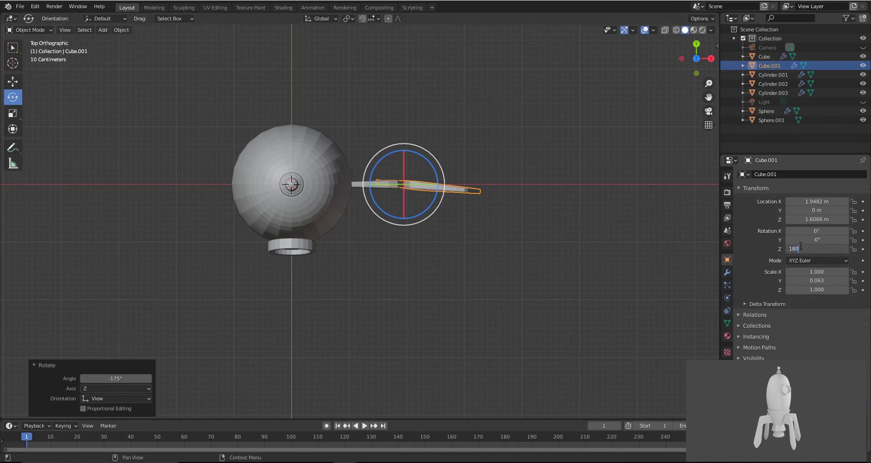
left_click(800, 246)
type("180")
key("Return")
left_click(13, 82)
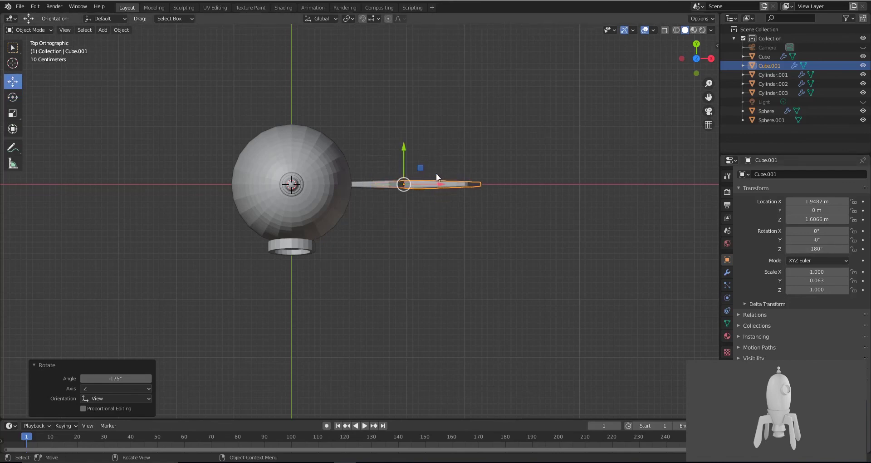
left_click_drag(437, 182, 212, 184)
Step: Duplicate both legs in place and rotate the copies a quarter turn about Z, setting the active copy's Z rotation to -90°
key("shift+z")
left_click(384, 185, "shift")
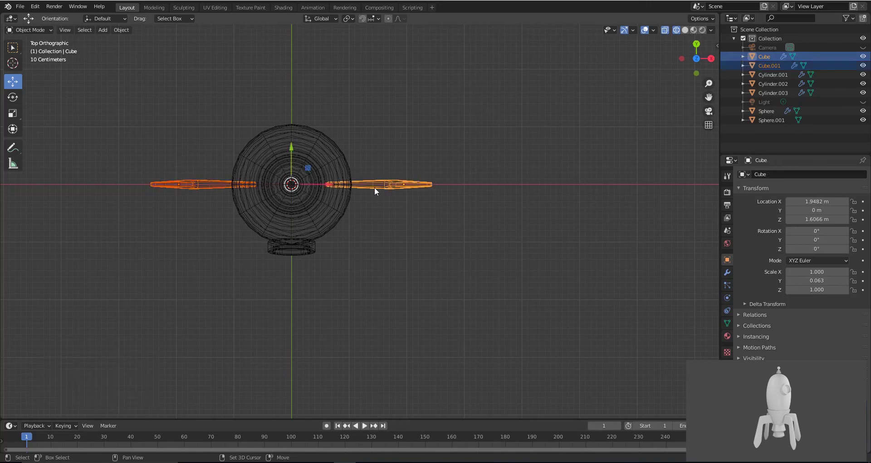
key("shift+d")
key("Escape")
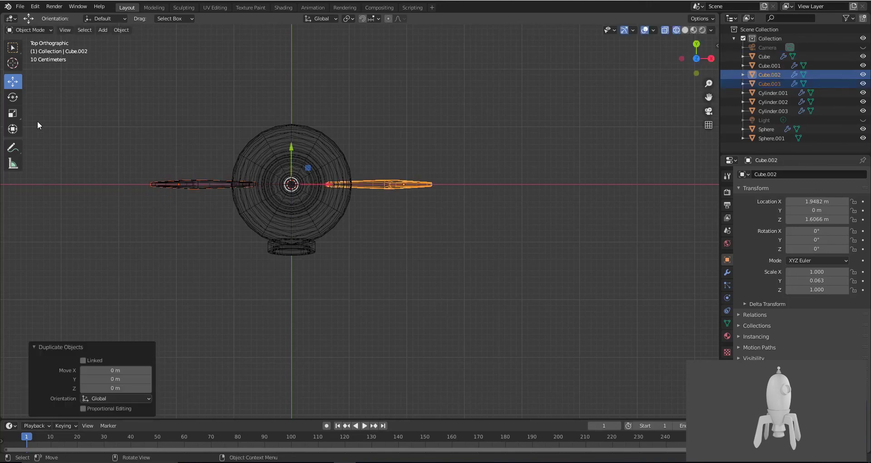
left_click(13, 97)
left_click_drag(268, 148, 350, 164)
left_click(816, 249)
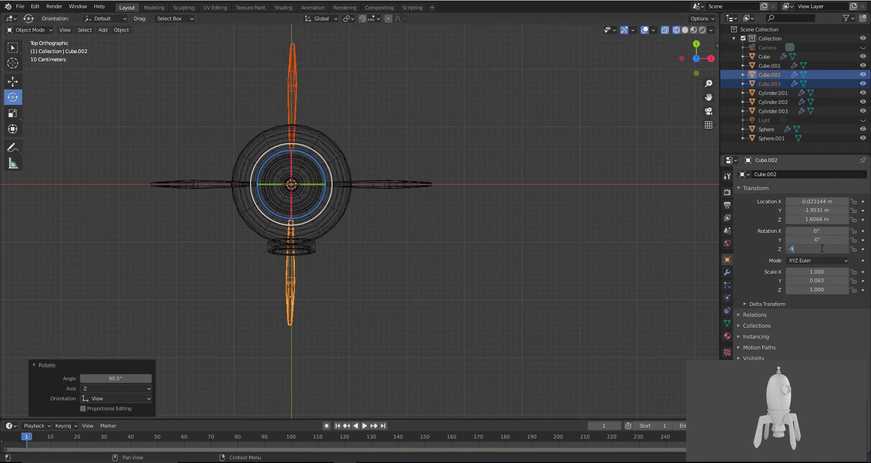
key("Return")
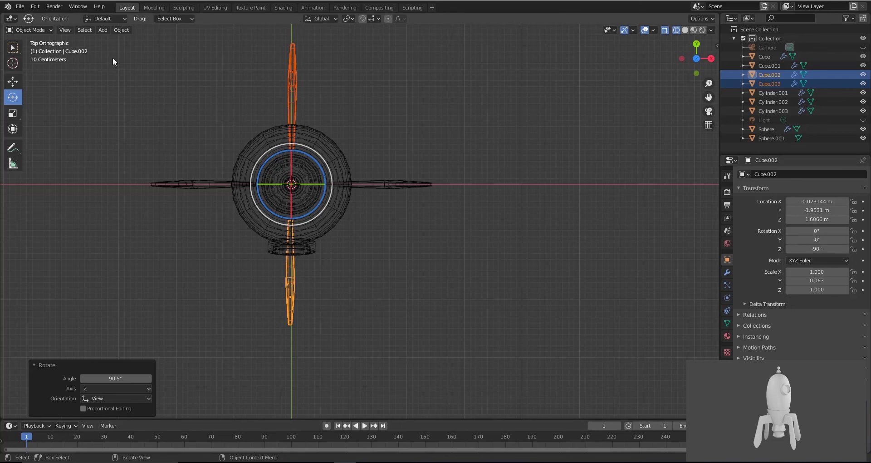
Step: Deselect the legs and display the rocket in solid shading from a perspective view
left_click(355, 176)
left_click(373, 143)
scroll(372, 145, "down", 3)
key("shift+z")
mouse_move(368, 159)
middle_mouse_down()
mouse_move(347, 201)
mouse_move(310, 143)
mouse_move(197, 145)
mouse_move(192, 157)
mouse_move(350, 159)
mouse_move(358, 118)
mouse_move(375, 189)
mouse_move(390, 190)
mouse_move(355, 192)
middle_mouse_up()
middle_click_drag(445, 188, 304, 244)
Step: Join the four landing legs into the rocket's lower conical section, undoing and repeating the join
left_click(318, 230)
left_click(277, 217, "shift")
left_click(385, 224, "shift")
mouse_move(385, 224)
middle_mouse_down()
mouse_move(333, 247)
mouse_move(396, 224)
middle_mouse_up()
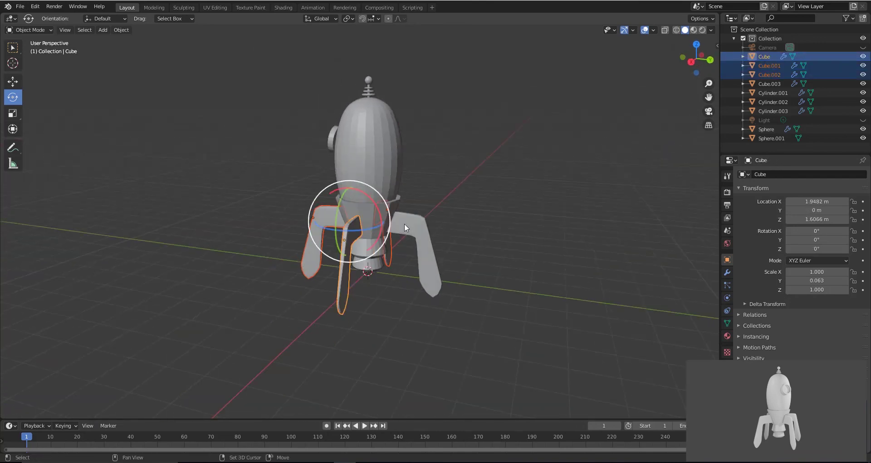
left_click(415, 223, "shift")
left_click(372, 210, "shift")
key("ctrl+j")
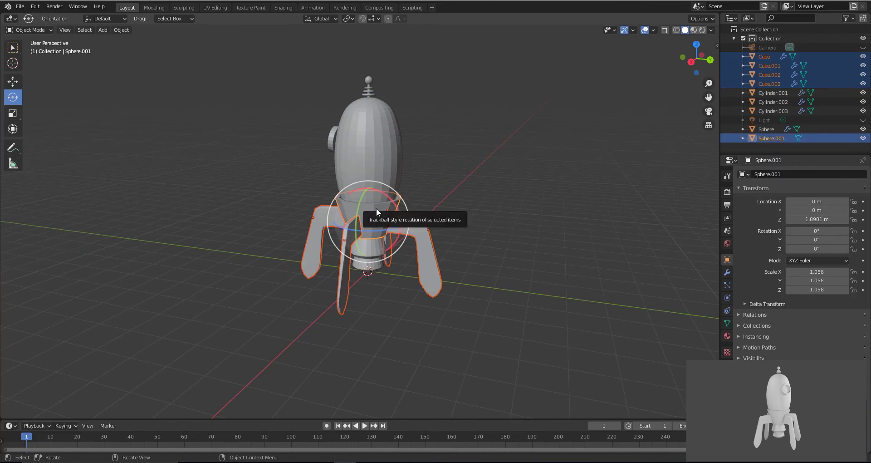
left_click(376, 207)
middle_click_drag(426, 192, 526, 189)
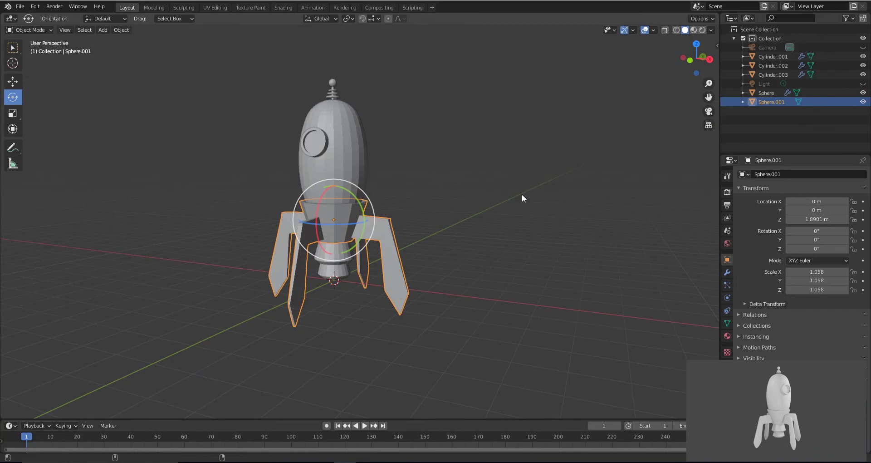
key("ctrl+z")
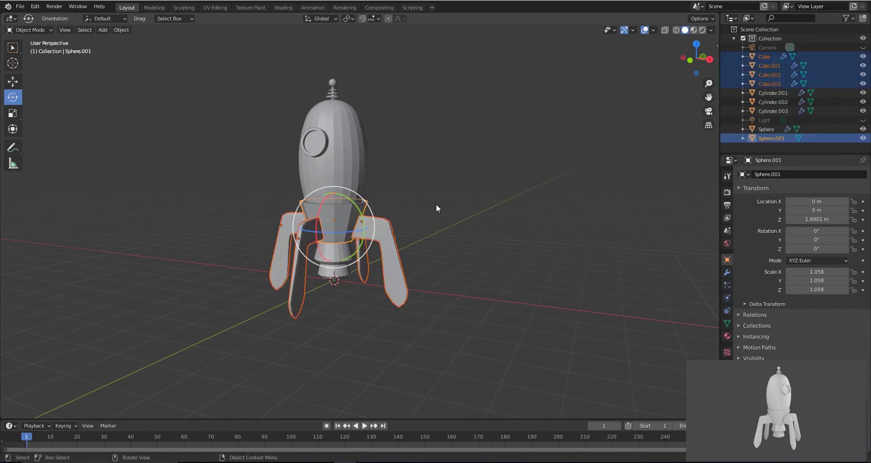
key("ctrl+j")
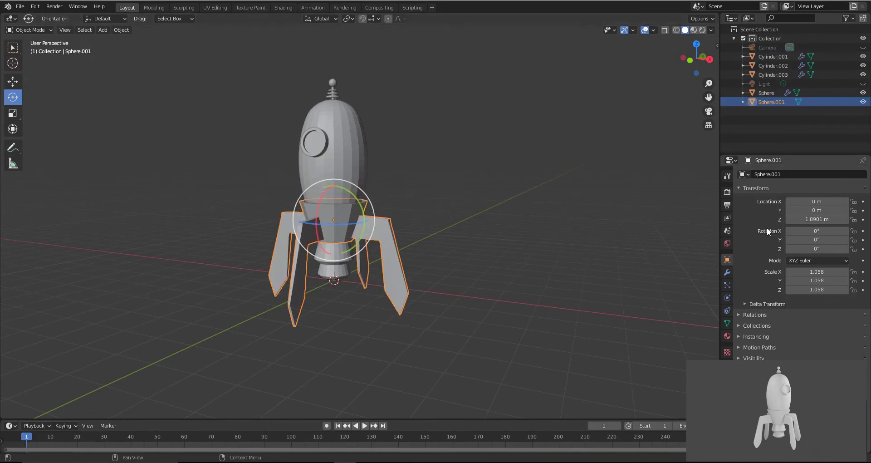
Step: Add a Subdivision Surface modifier to the joined legs and lower section
left_click(727, 274)
left_click(749, 175)
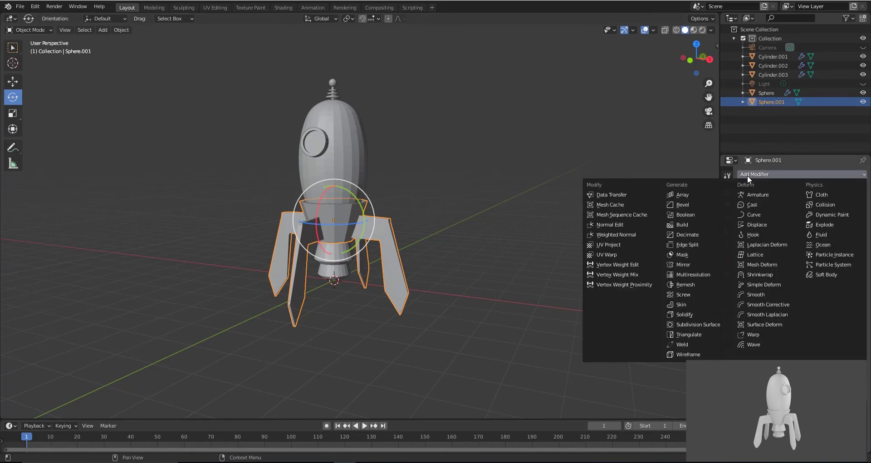
left_click(701, 323)
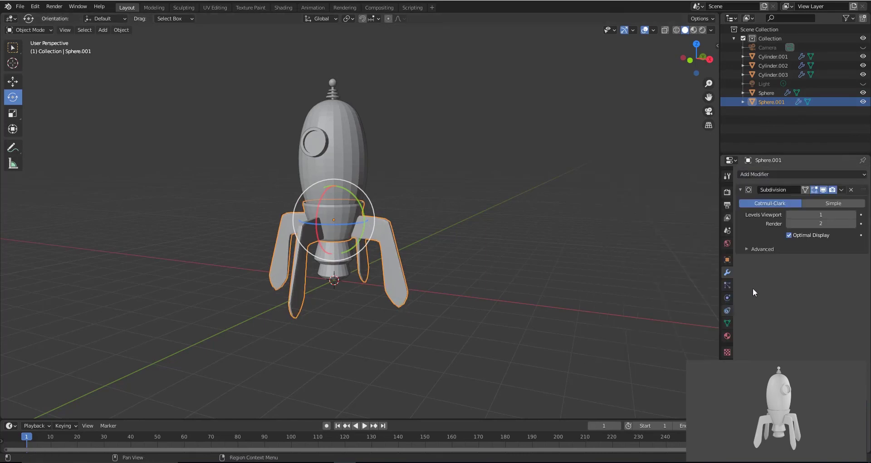